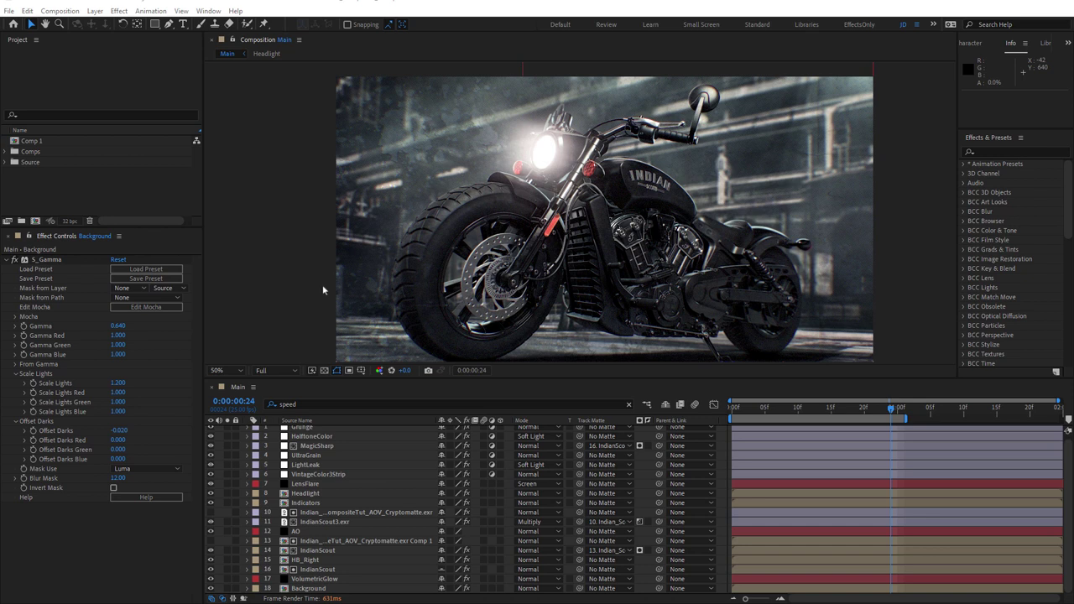
- Open the Background precomp from the Main timeline to show its BackPlate and Gradient layers
left_click(309, 591)
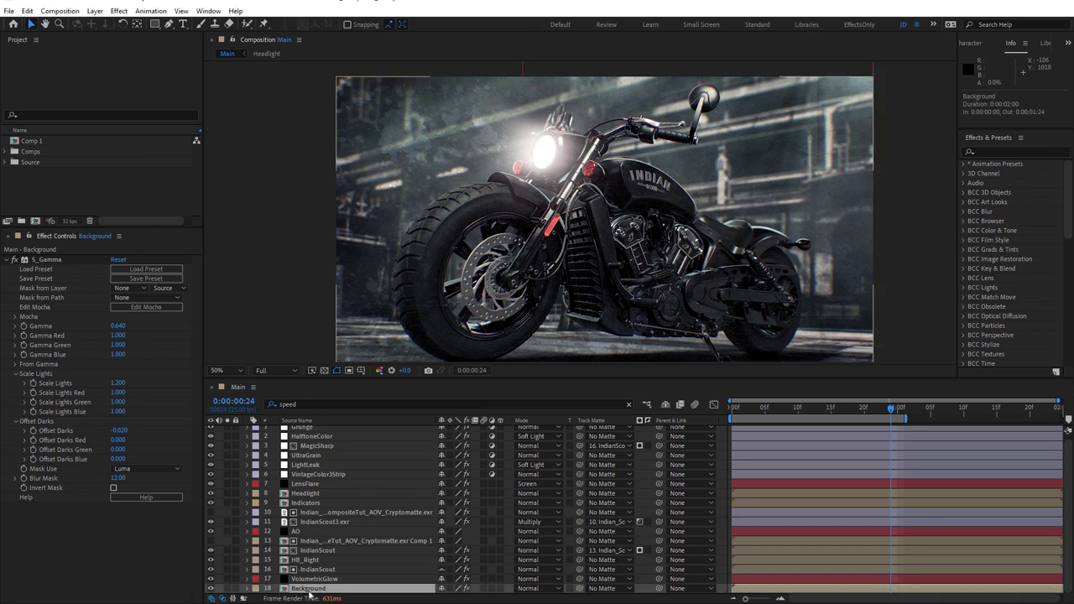
double_click(309, 590)
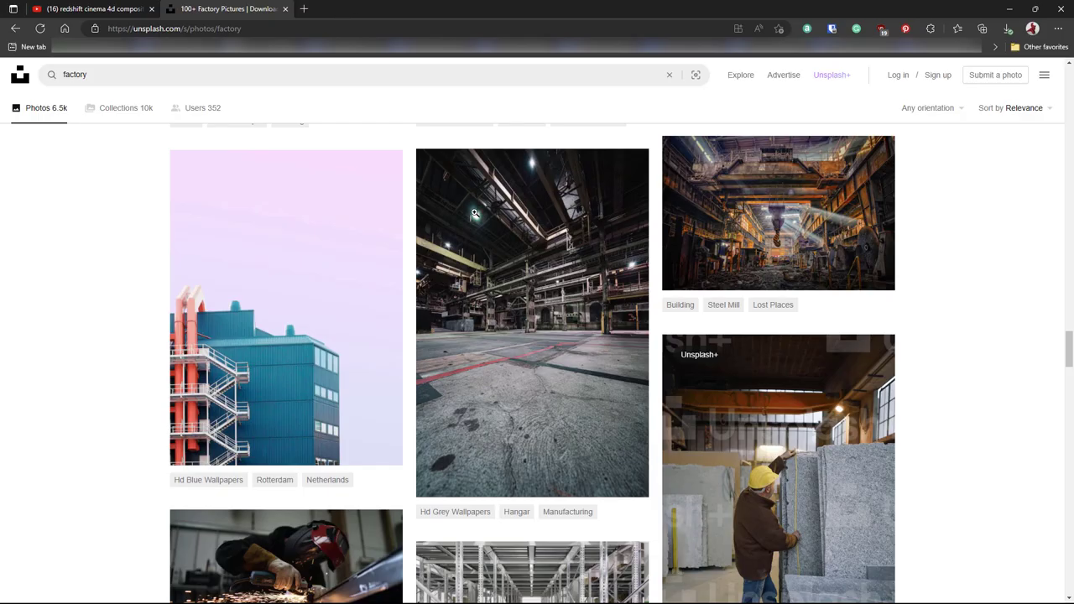
mouse_move(550, 369)
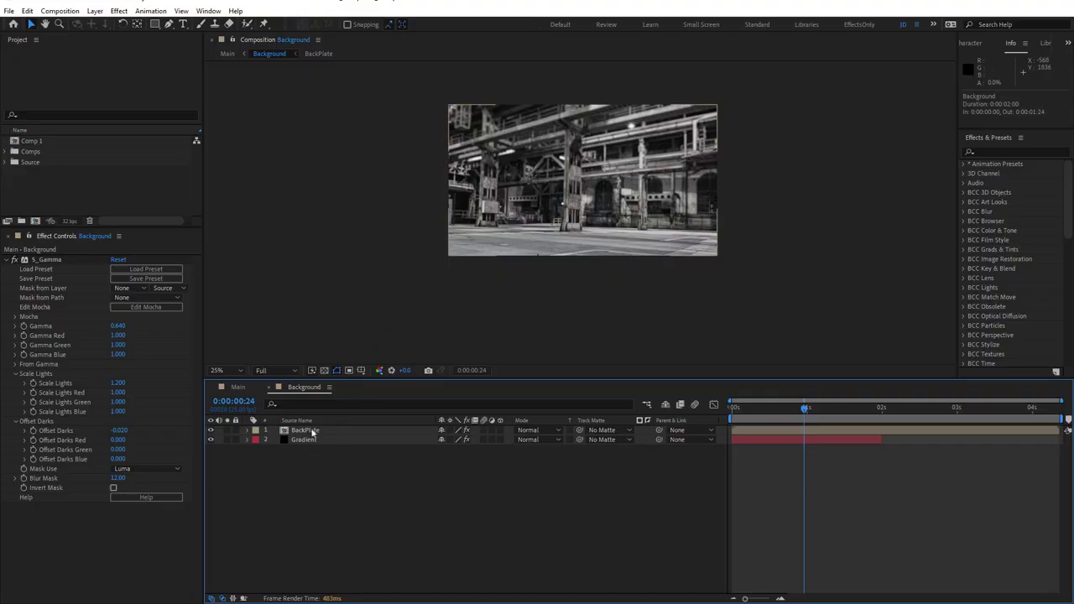
- Open the BackPlate precomp and zoom out and pan to see the whole factory photo
double_click(308, 431)
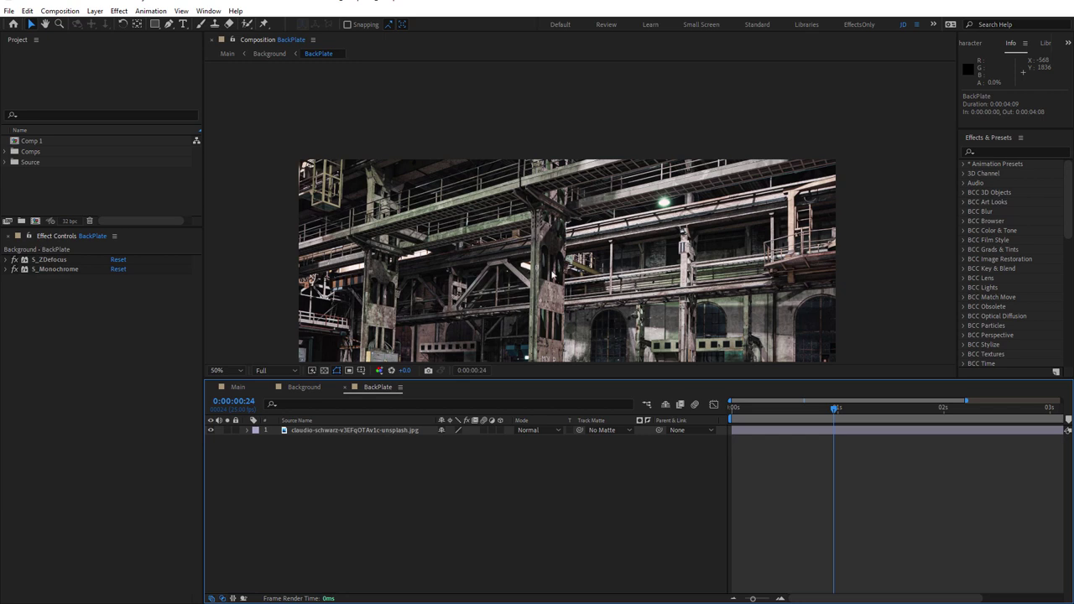
scroll(558, 151, "down", 1)
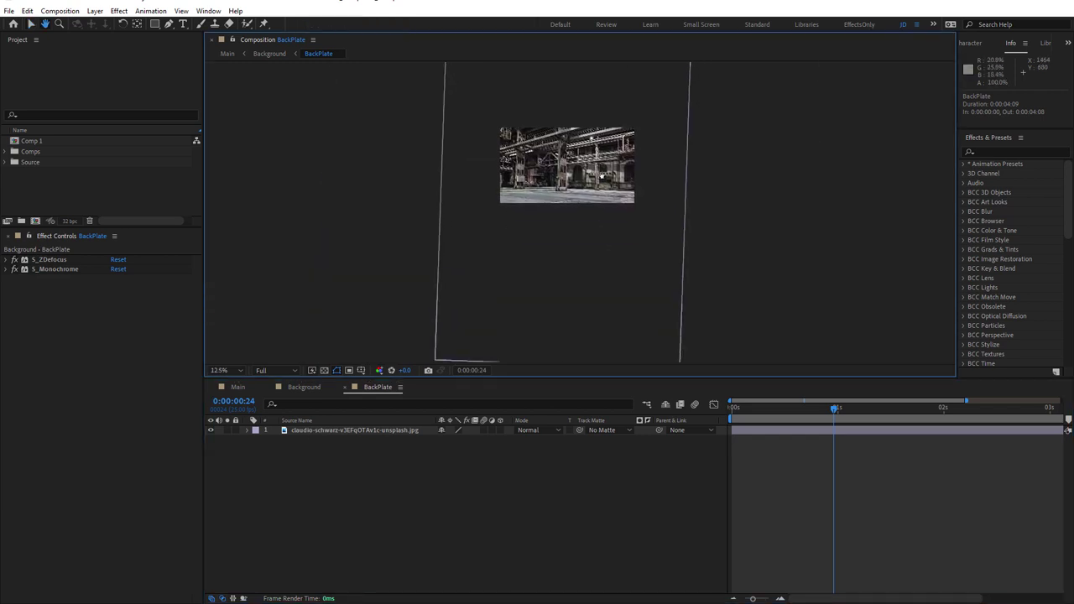
left_click_drag(601, 134, 636, 139)
left_click(622, 171)
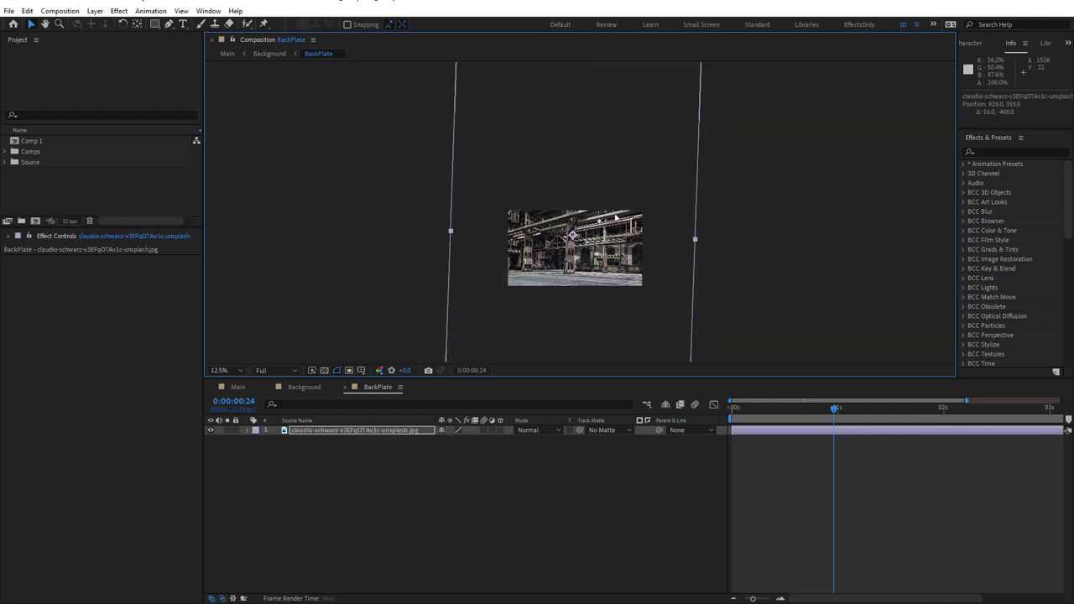
scroll(599, 239, "up", 1)
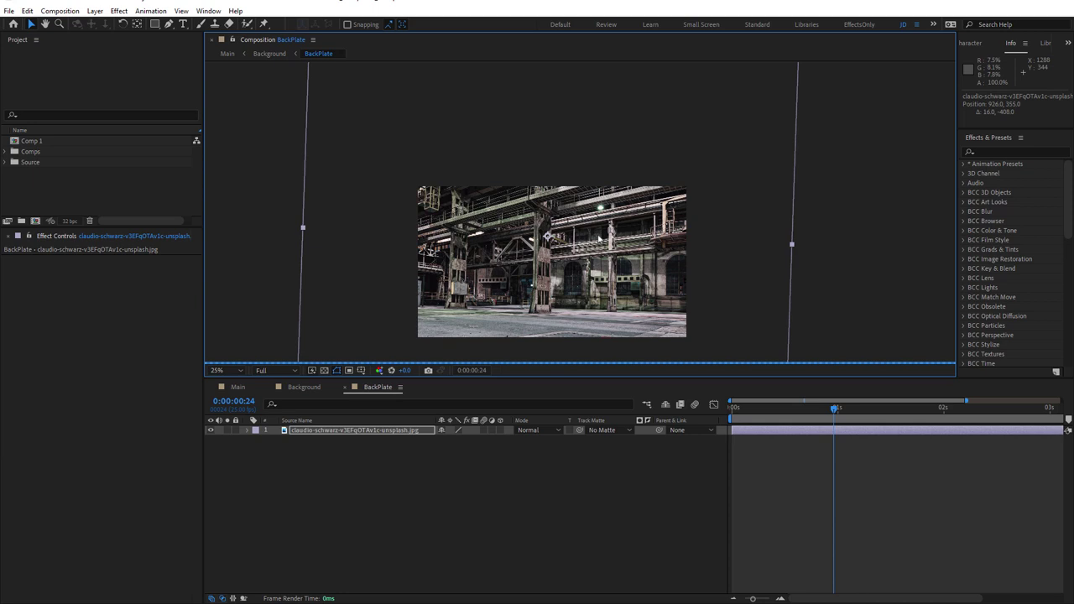
- Undo the accidental photo moves, switch to the Selection tool, and return to Background
key("ctrl+z")
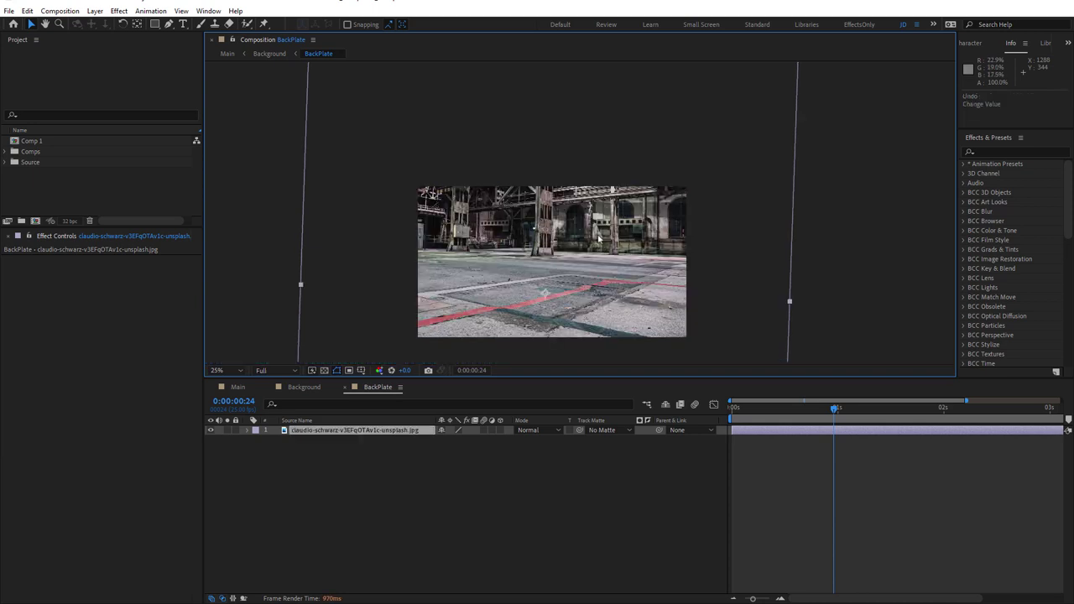
key("ctrl+z")
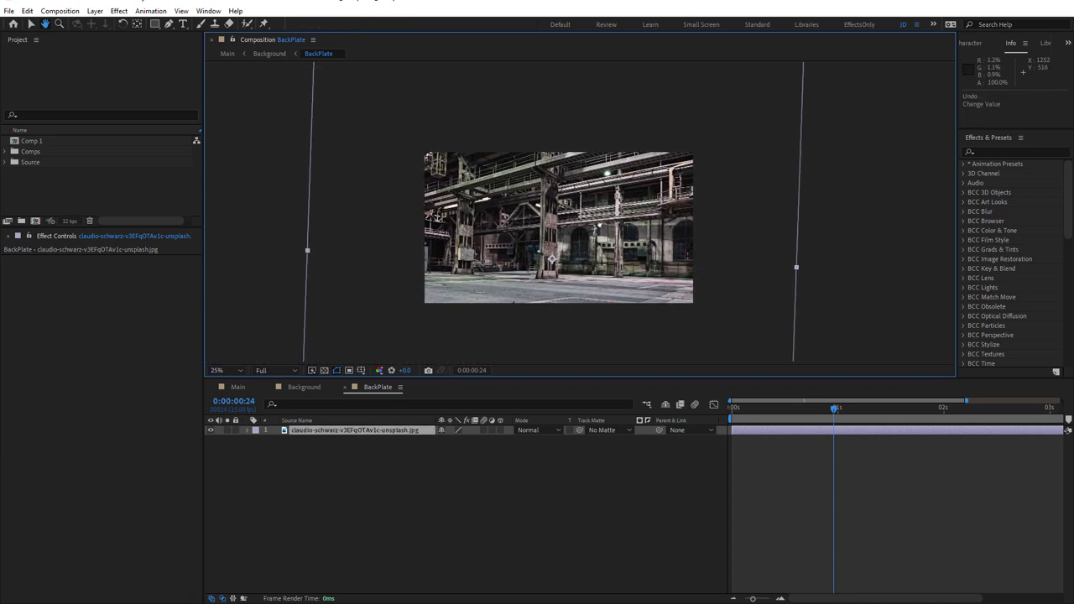
key("v")
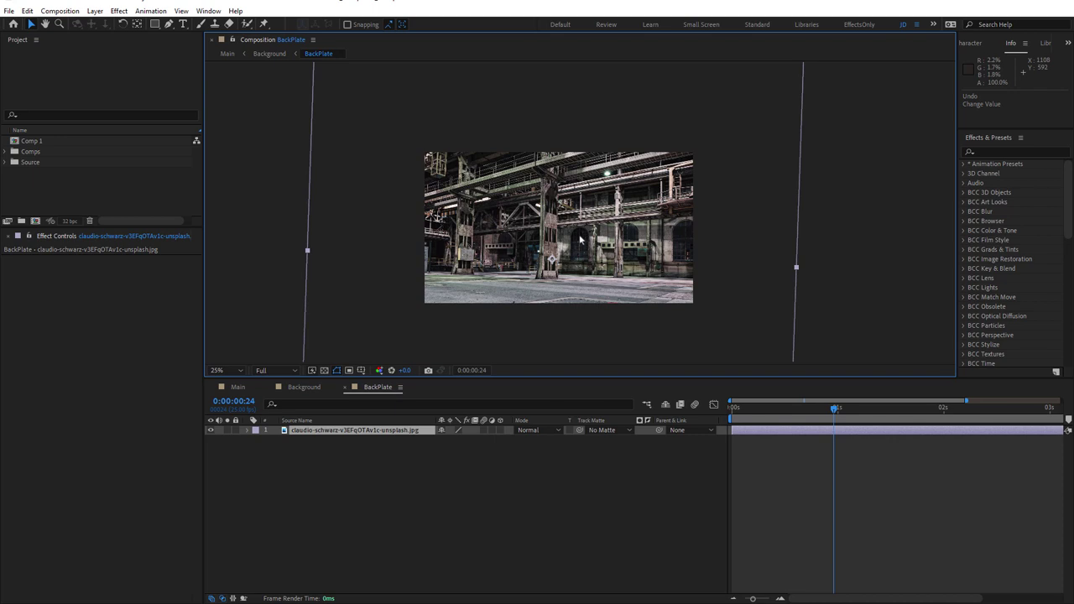
left_click(317, 389)
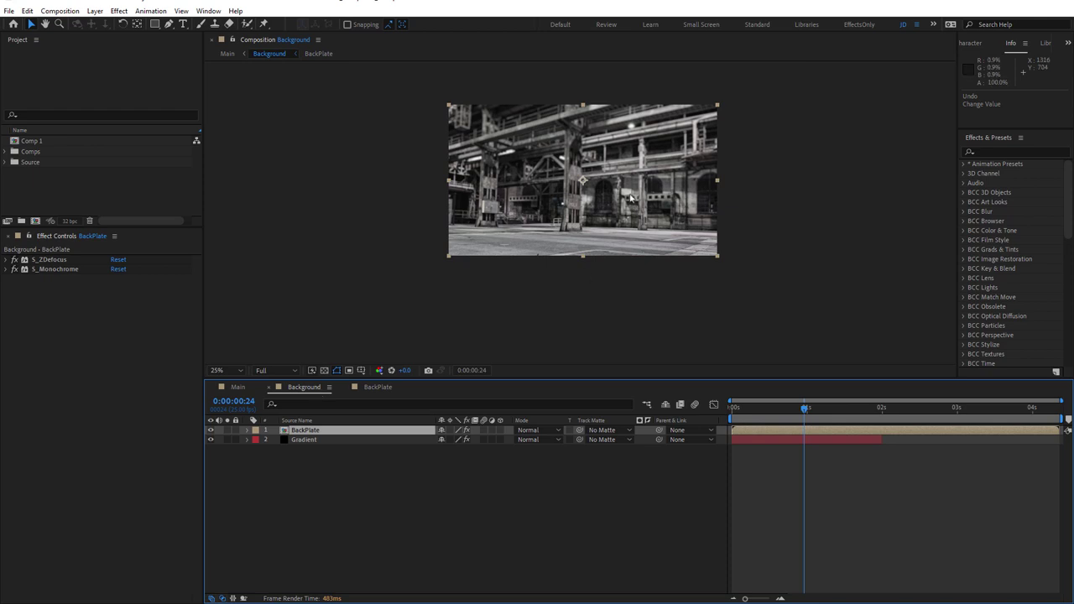
scroll(624, 191, "up", 2)
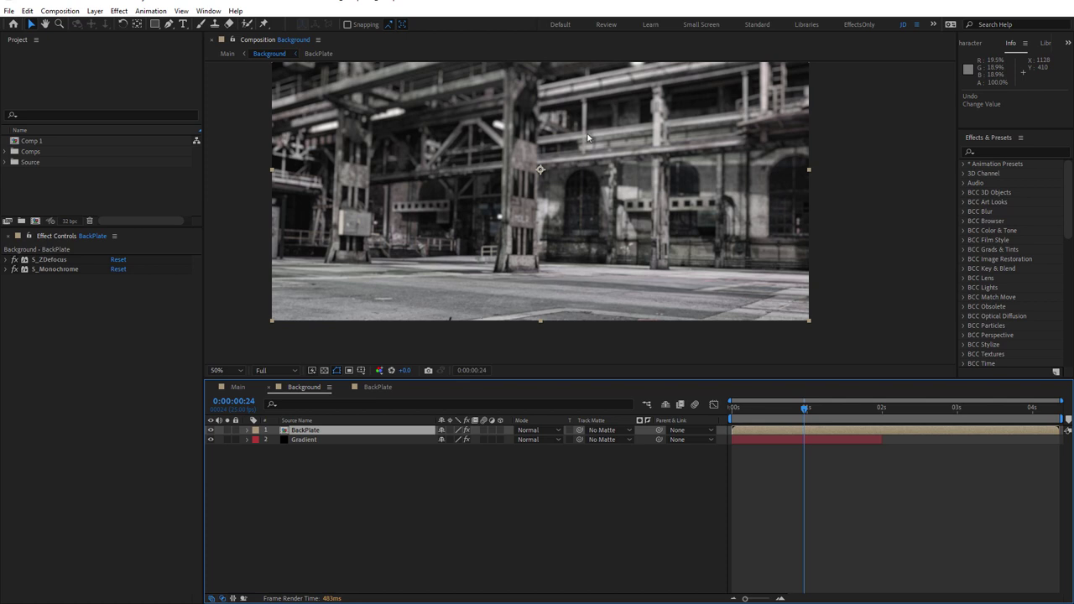
left_click(50, 260)
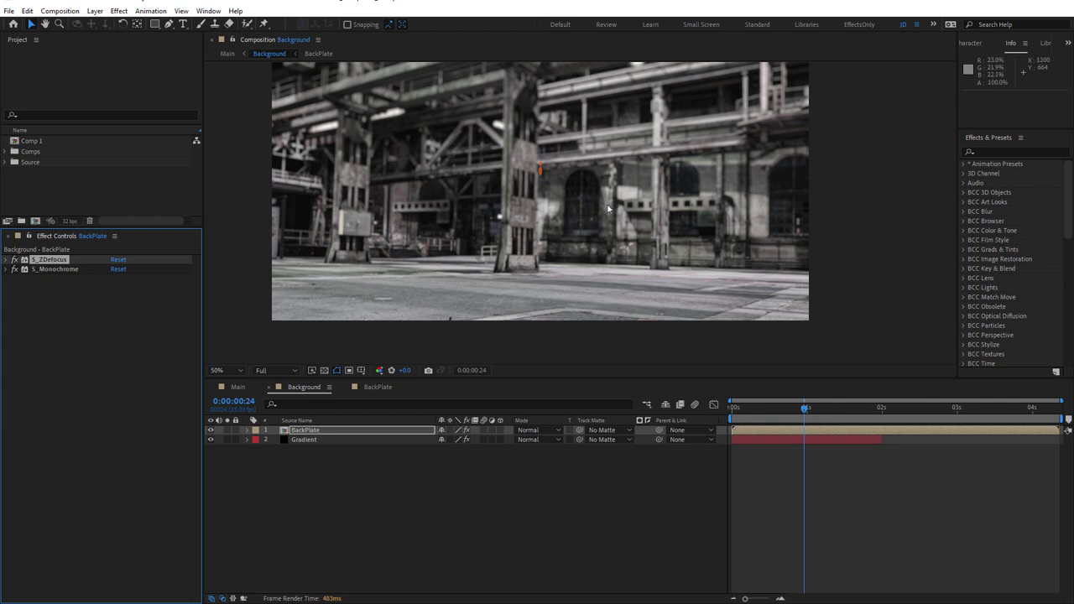
left_click(227, 440)
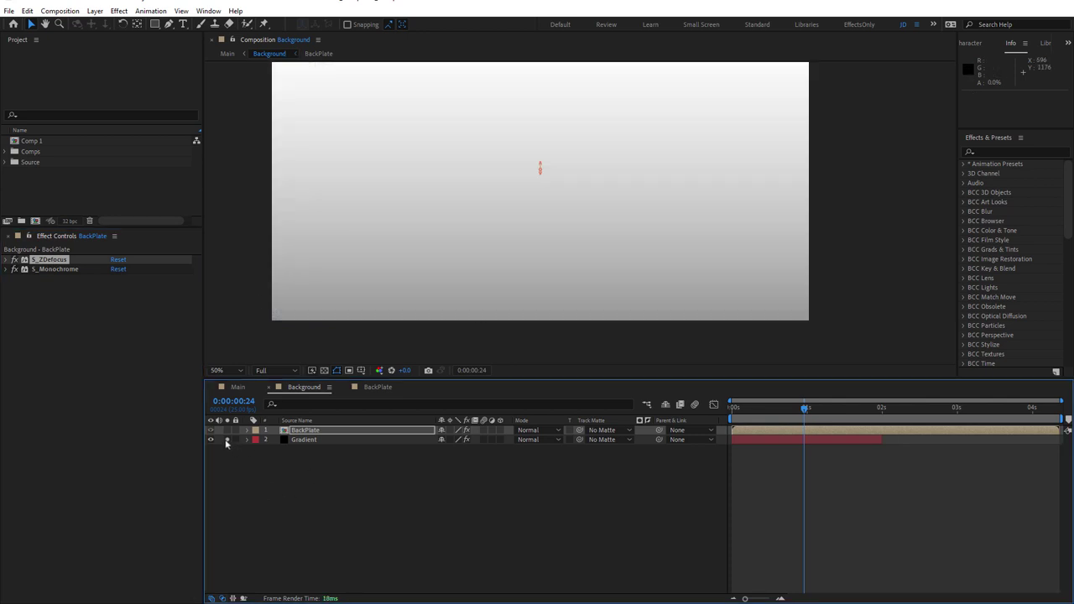
left_click(294, 440)
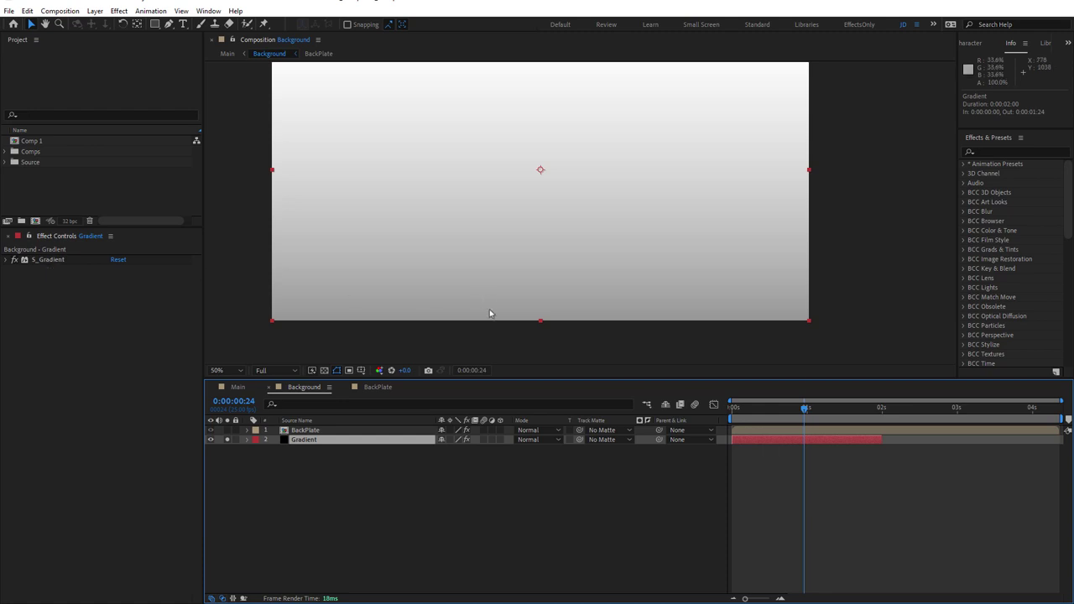
scroll(489, 308, "up", 2)
scroll(489, 314, "down", 2)
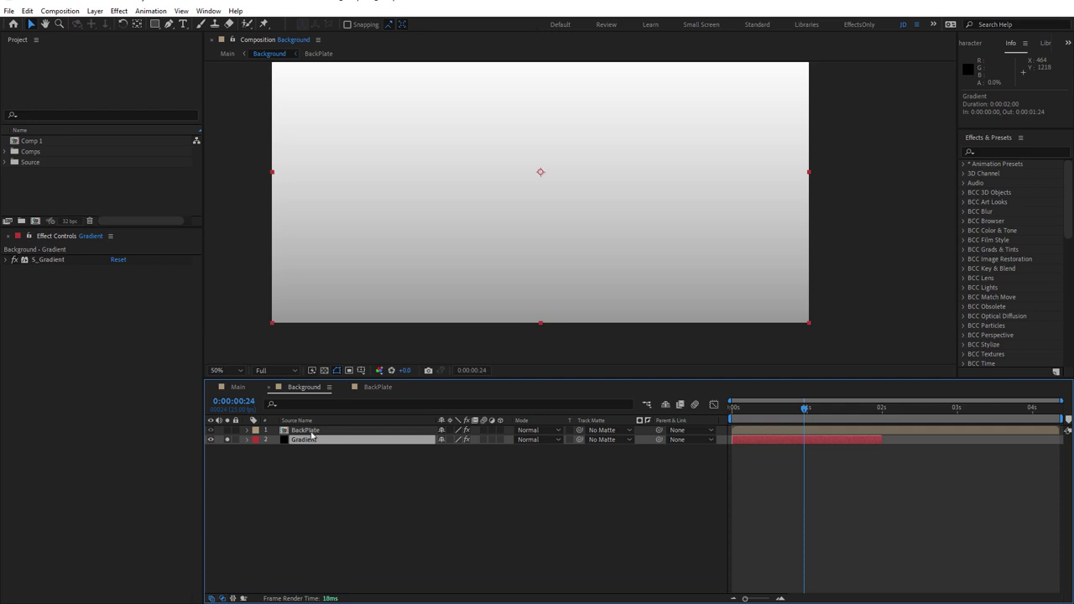
left_click(228, 440)
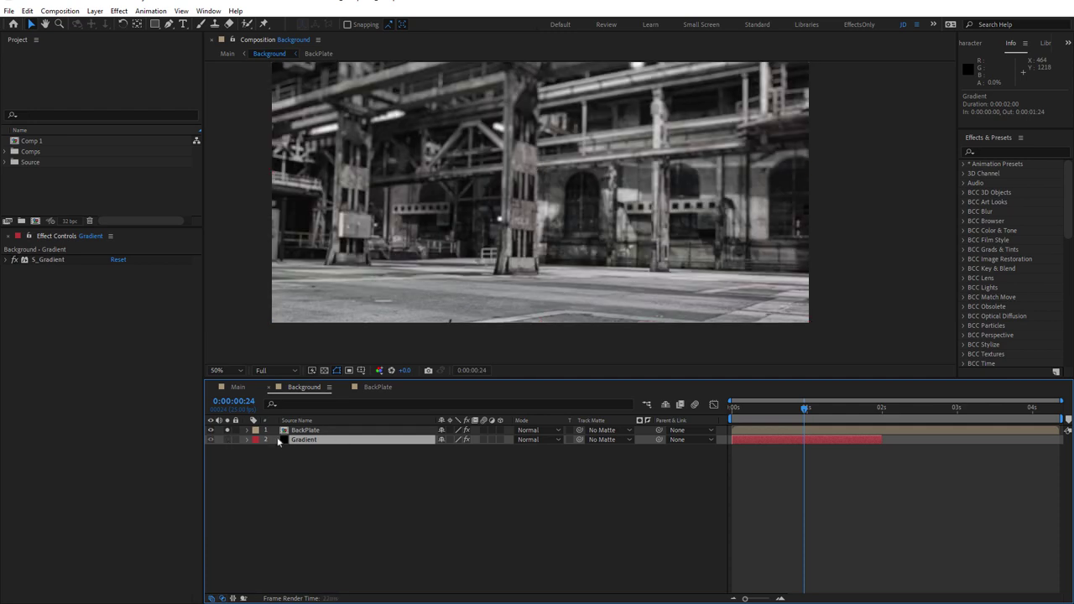
left_click(307, 431)
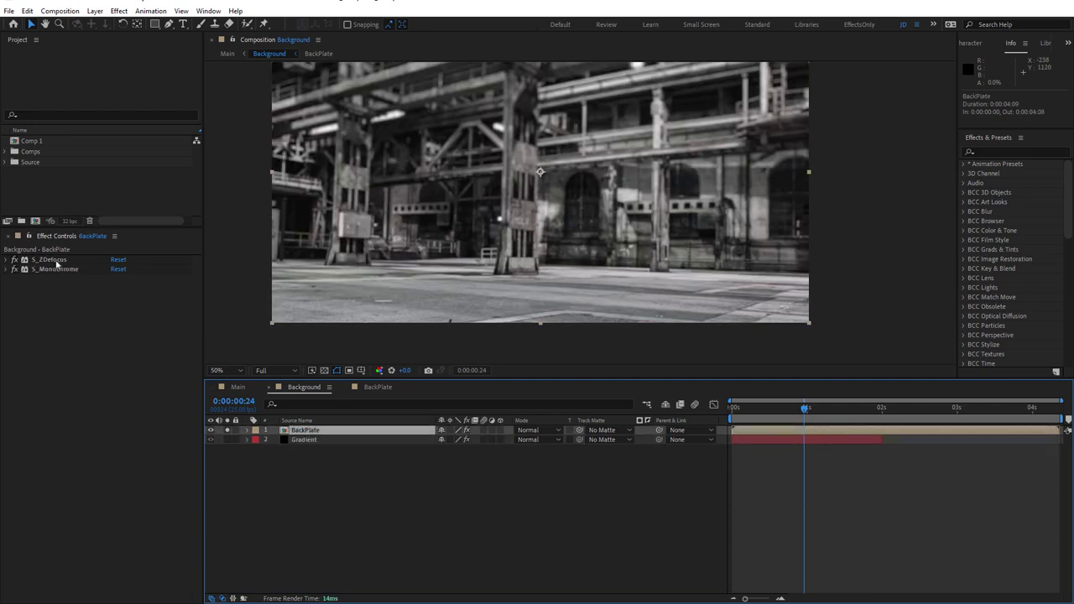
left_click(57, 261)
left_click(7, 260)
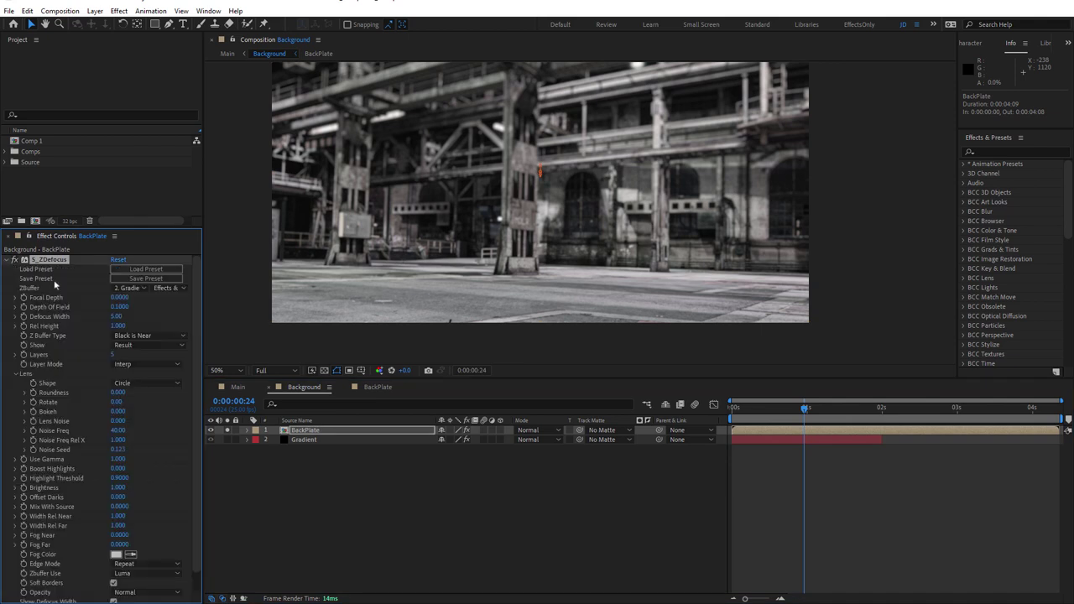
left_click(136, 290)
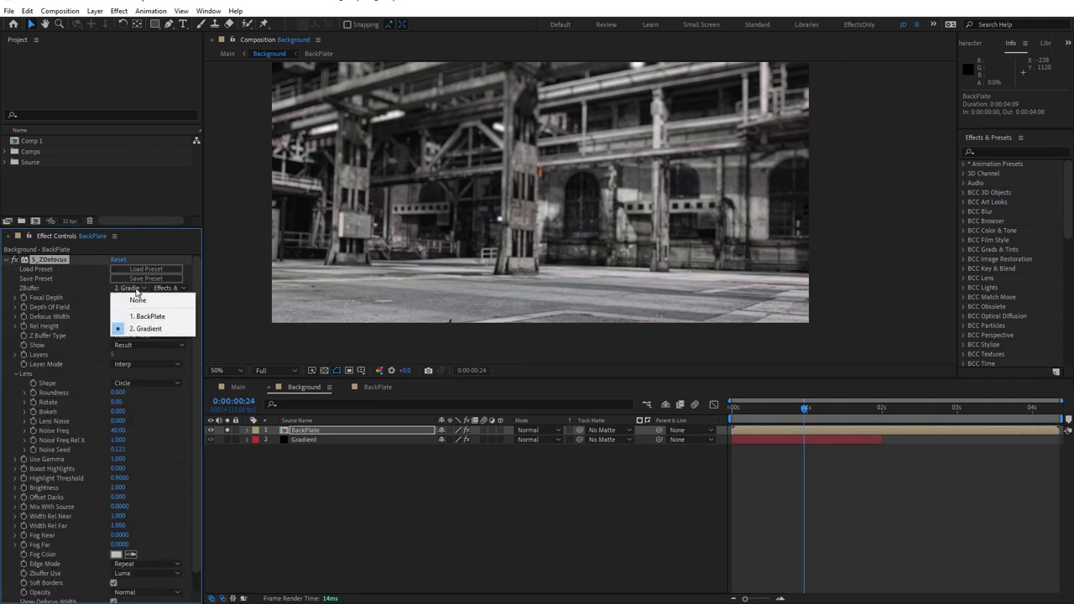
left_click(78, 291)
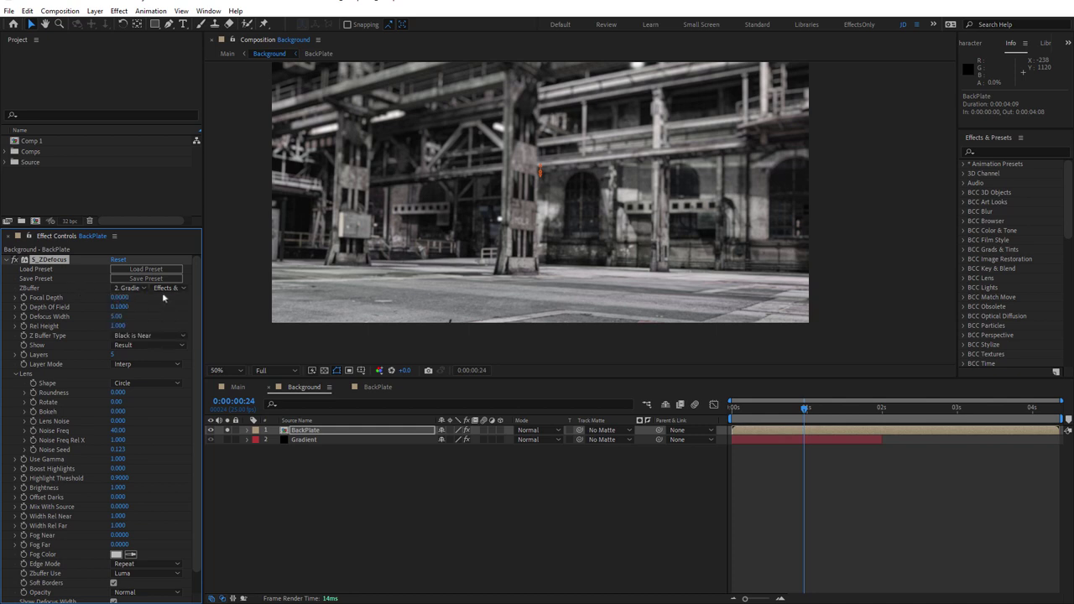
left_click(167, 289)
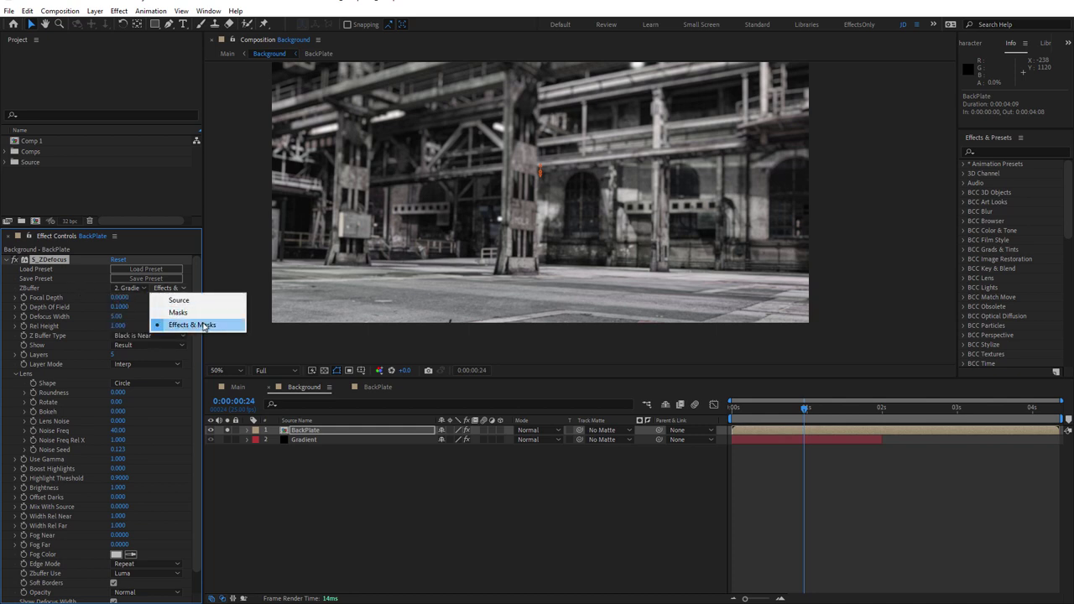
left_click(235, 310)
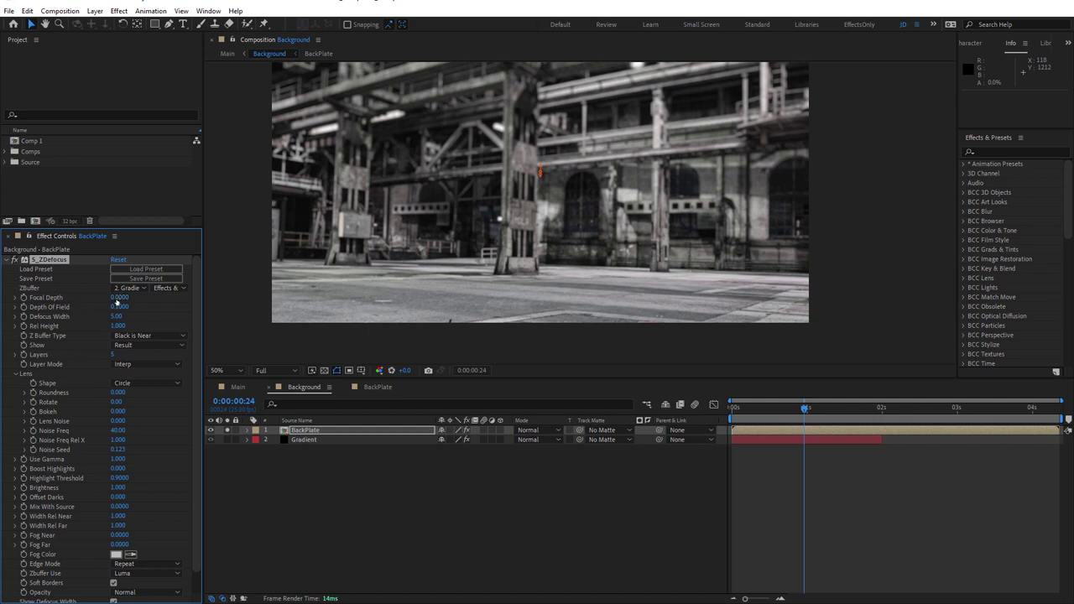
left_click_drag(141, 297, 75, 304)
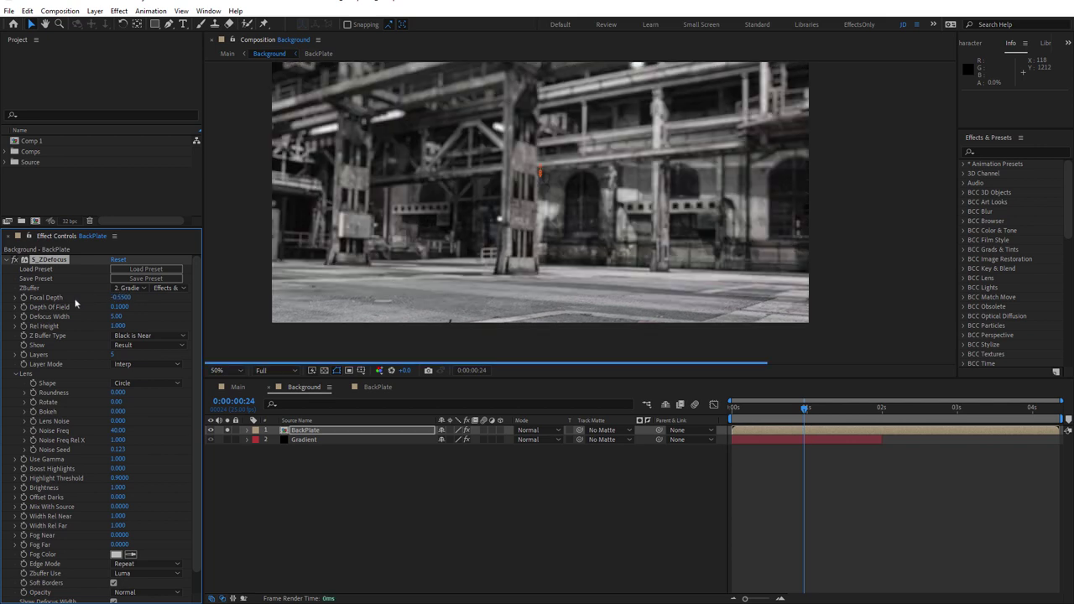
key("ctrl+z")
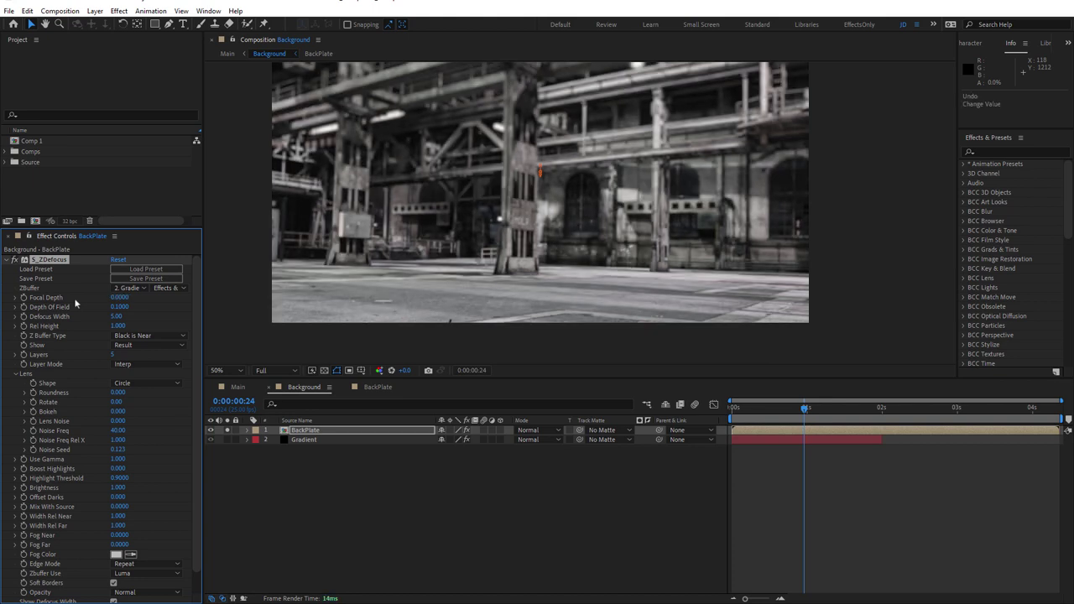
scroll(550, 318, "up", 2)
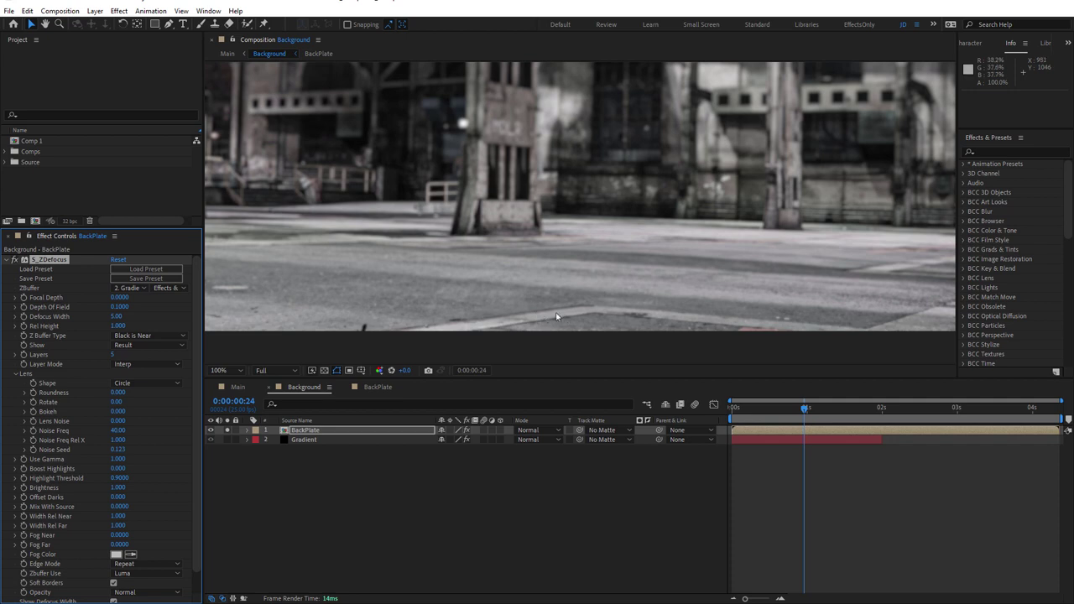
scroll(555, 313, "down", 2)
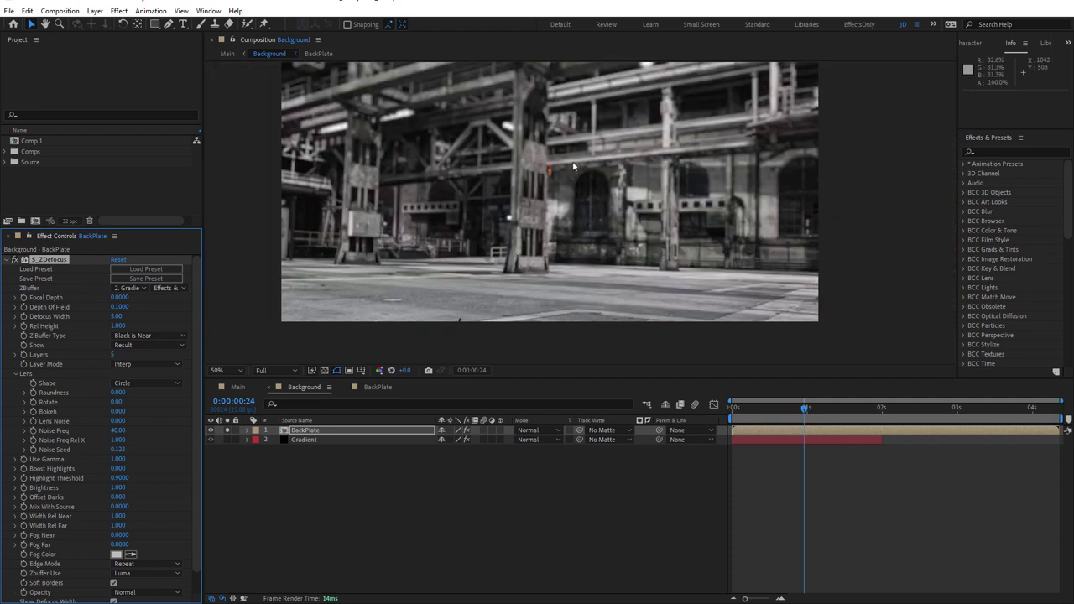
left_click(5, 261)
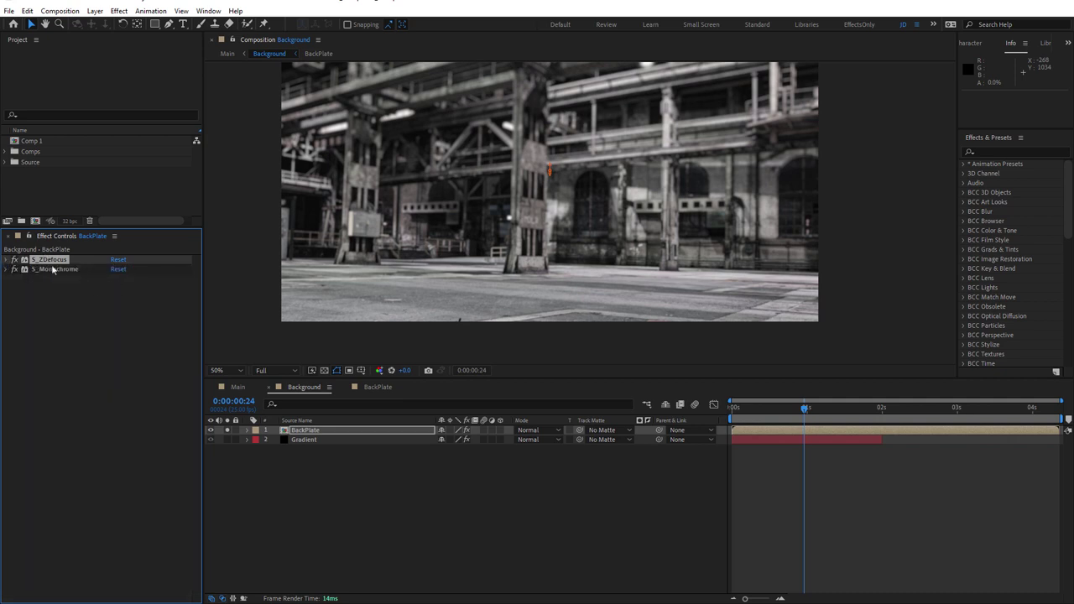
- Turn off BackPlate's S_Monochrome effect to compare the plate's colour
left_click(52, 270)
left_click(14, 269)
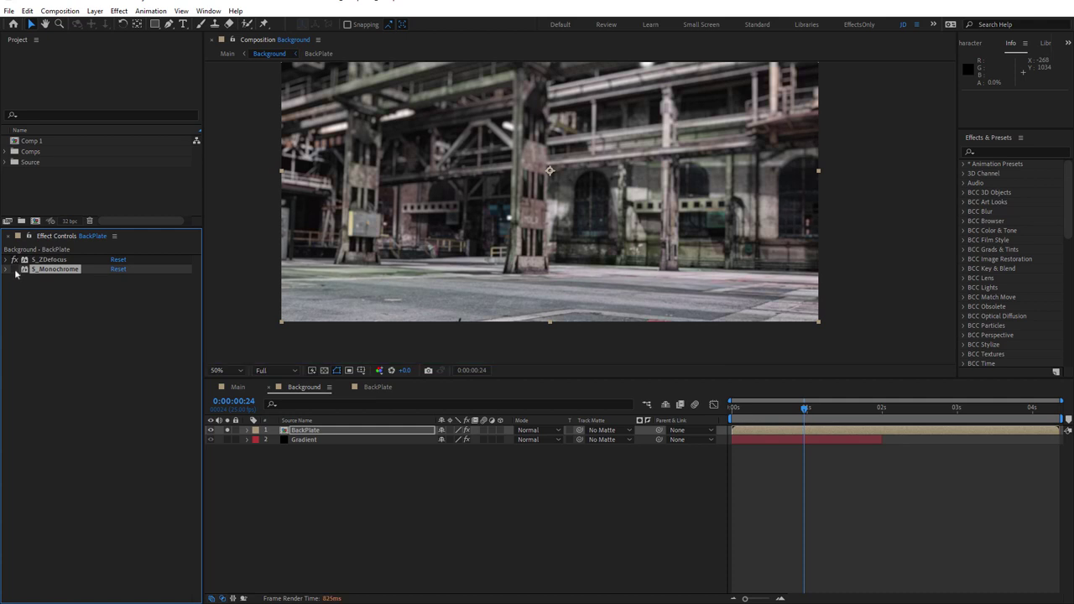
scroll(526, 215, "up", 2)
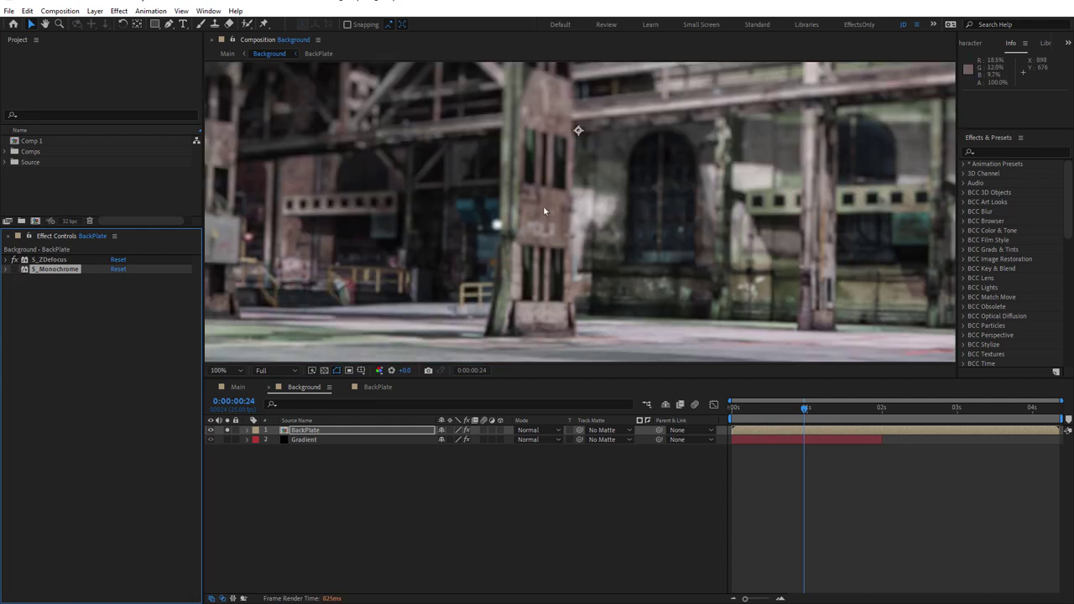
scroll(543, 212, "down", 2)
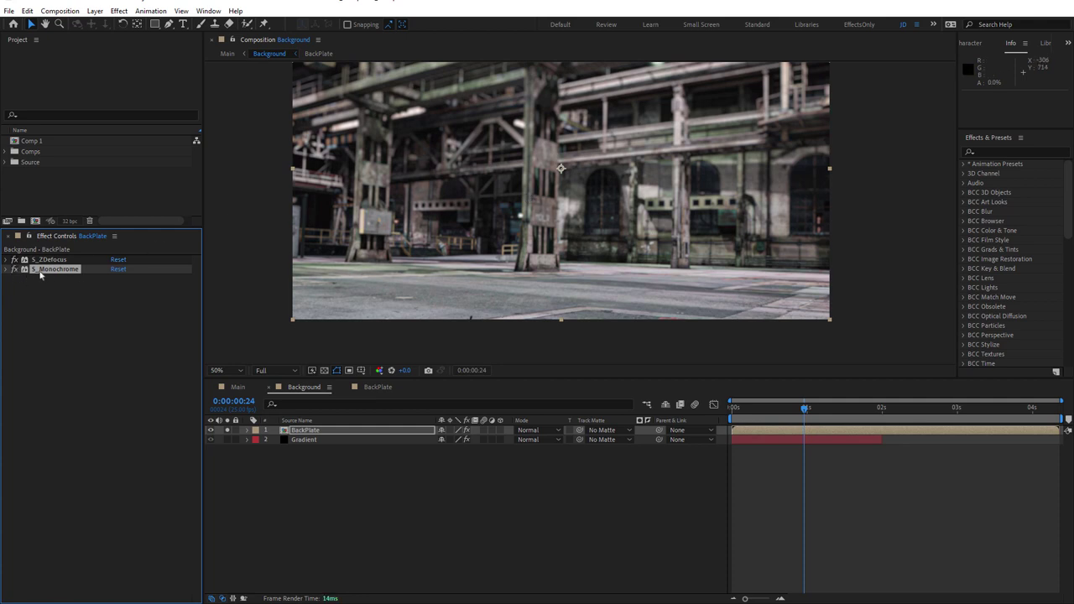
- Restore S_Monochrome Mix With Source to 0.2900 and turn off BackPlate's Solo switch
left_click(5, 271)
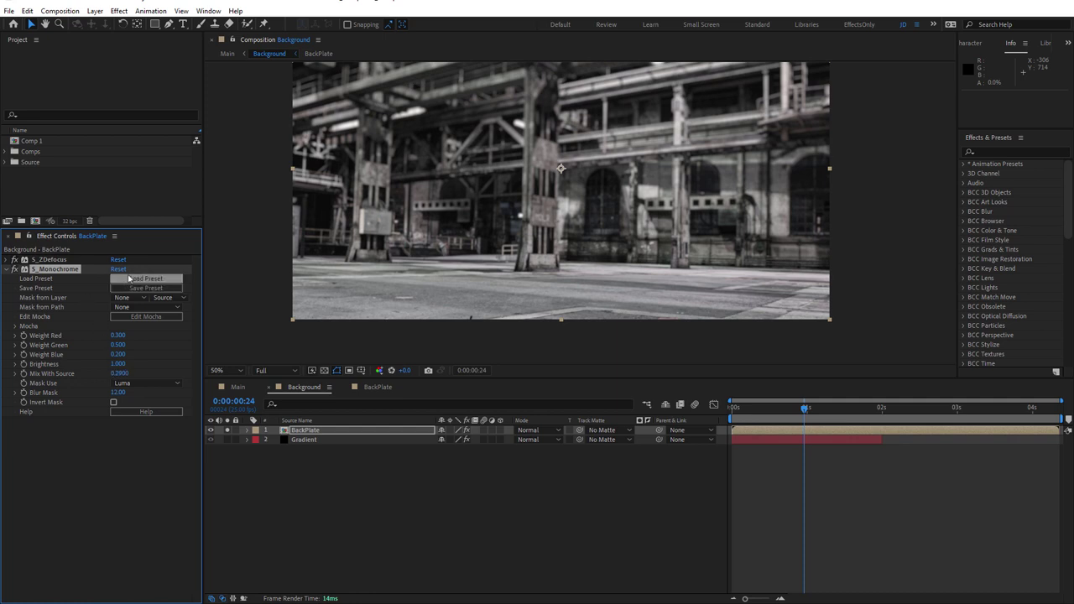
scroll(520, 220, "up", 1)
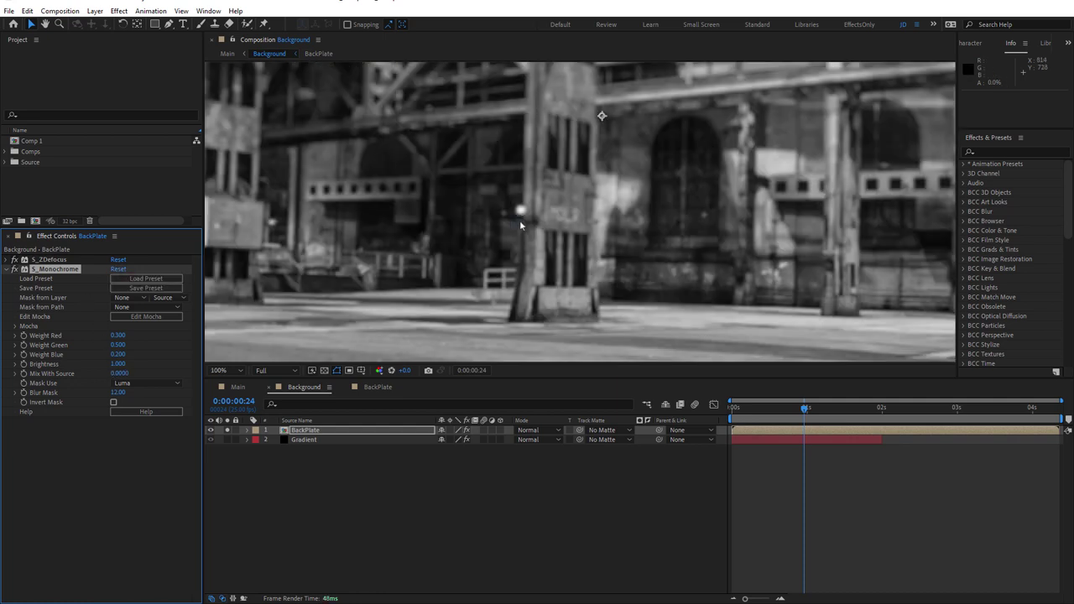
scroll(519, 220, "down", 1)
key("ctrl+z")
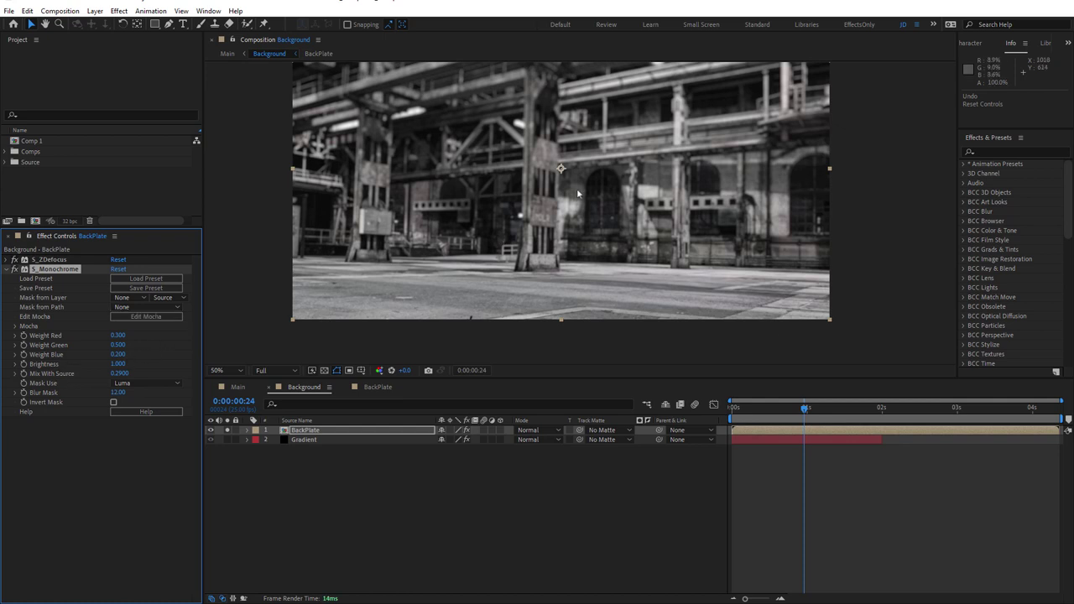
scroll(578, 188, "up", 3)
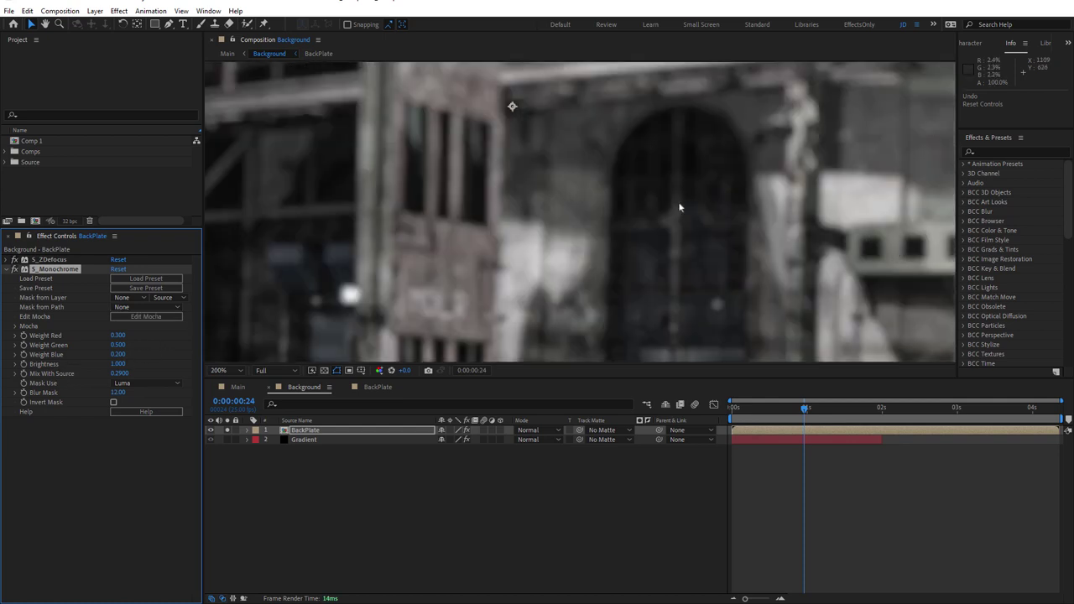
scroll(678, 210, "down", 3)
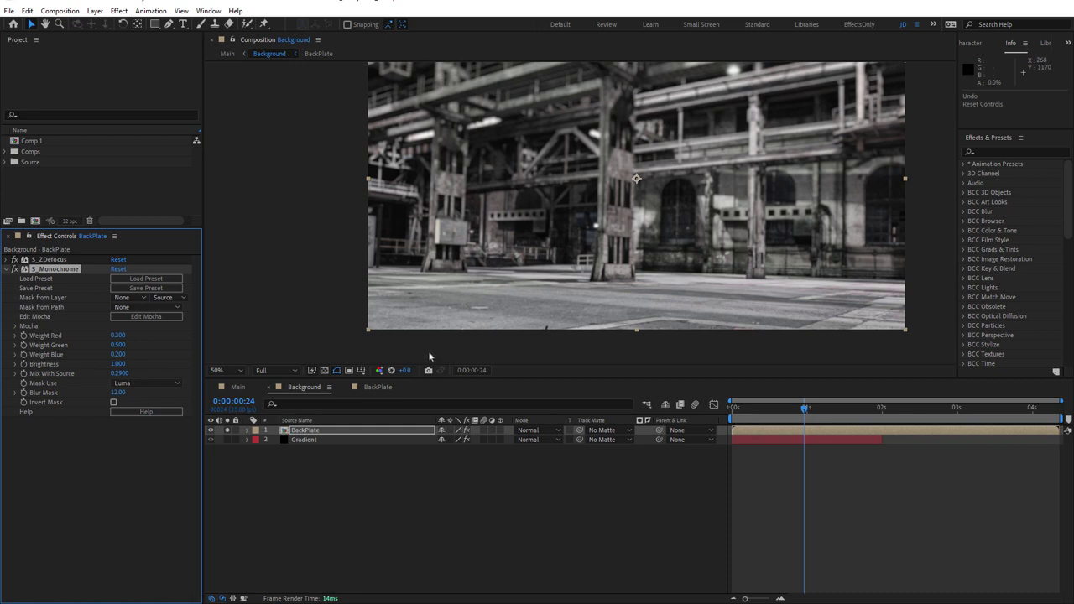
left_click(228, 431)
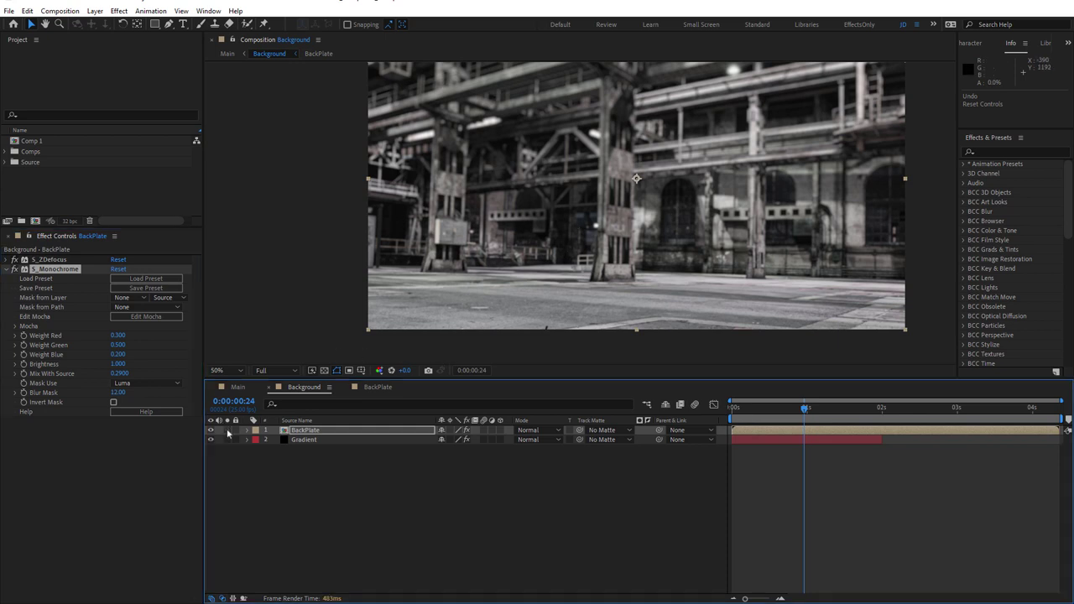
- In Main, solo layer 18 Background and drag its S_Gamma Offset Darks to -0.260
left_click(239, 386)
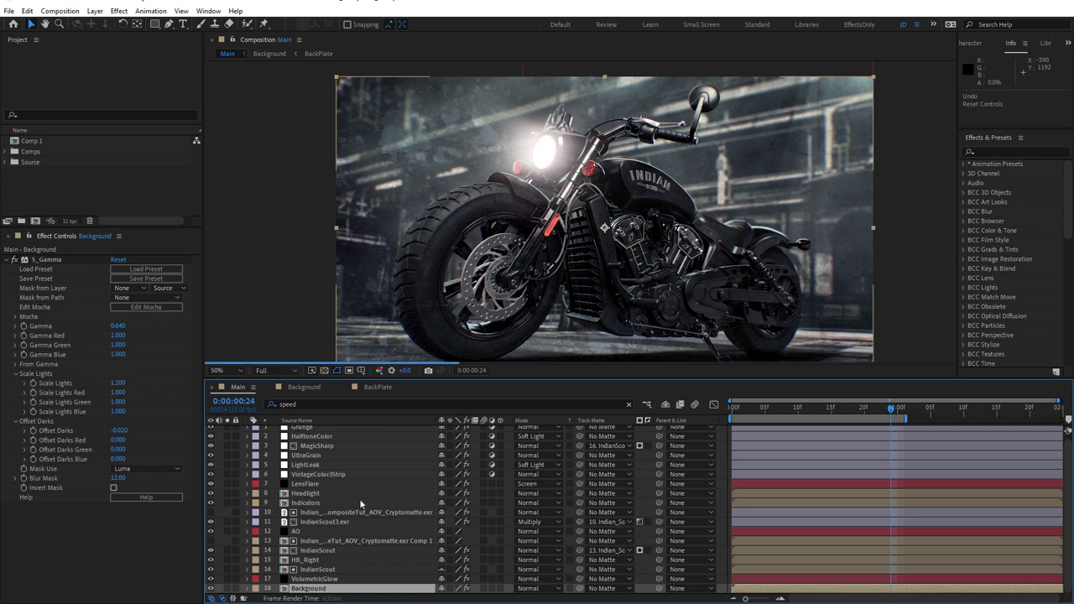
left_click(228, 589)
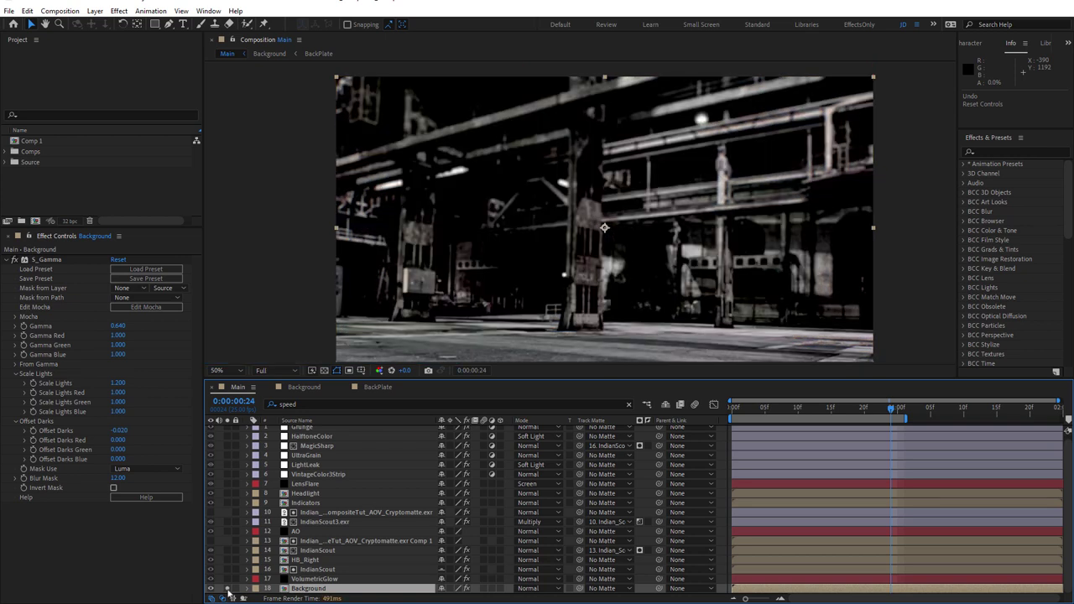
scroll(637, 261, "up", 4)
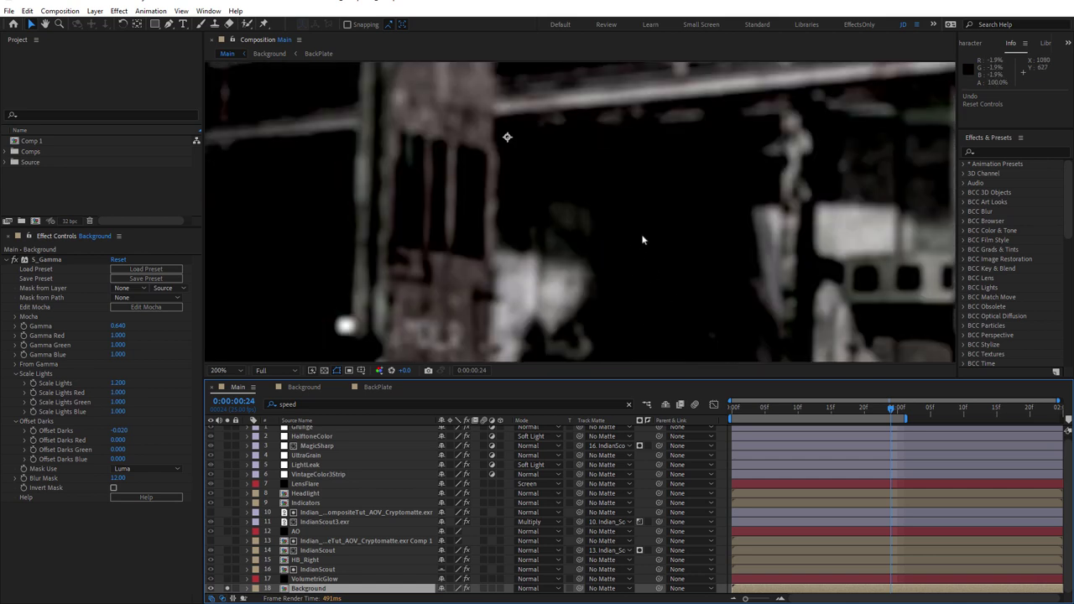
scroll(643, 241, "down", 2)
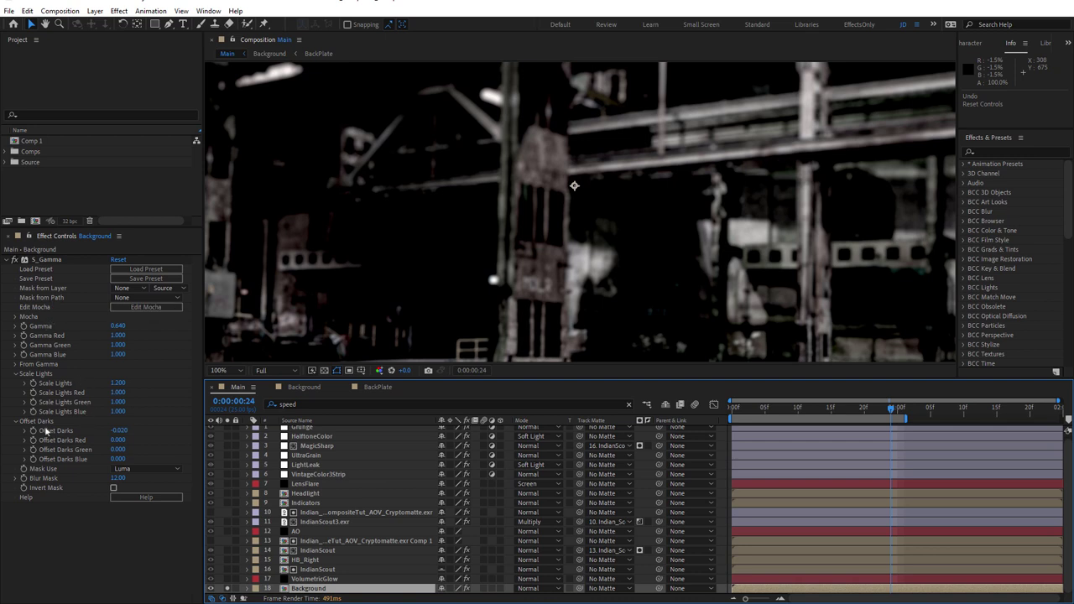
left_click_drag(119, 432, 125, 435)
- Test Offset Darks at -0.22, undo back to -0.020, and select layer 17 VolumetricGlow
type("-0.22")
key("Return")
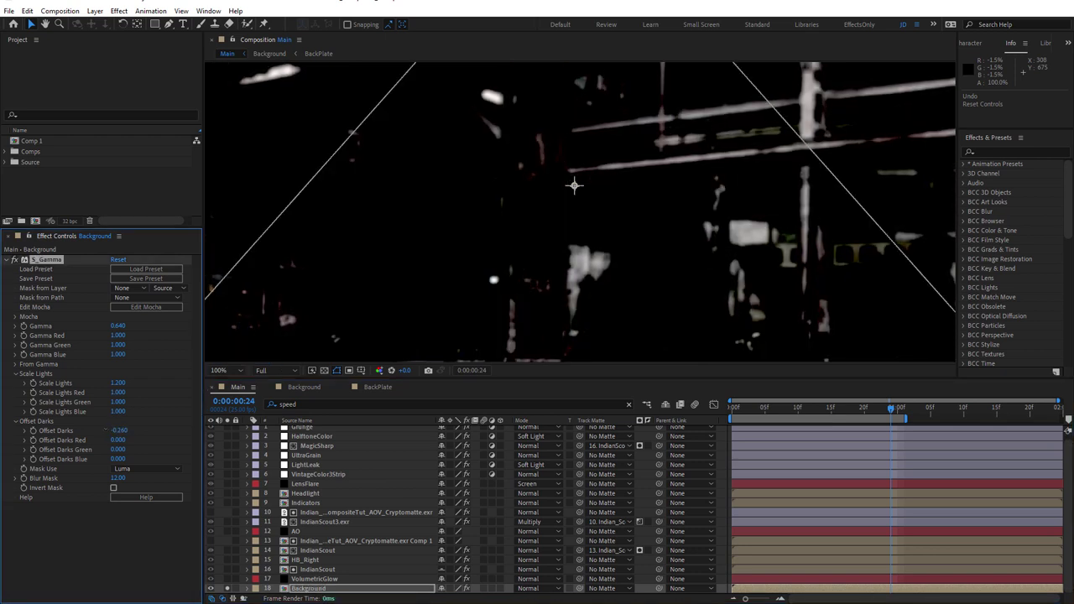
key("ctrl+z")
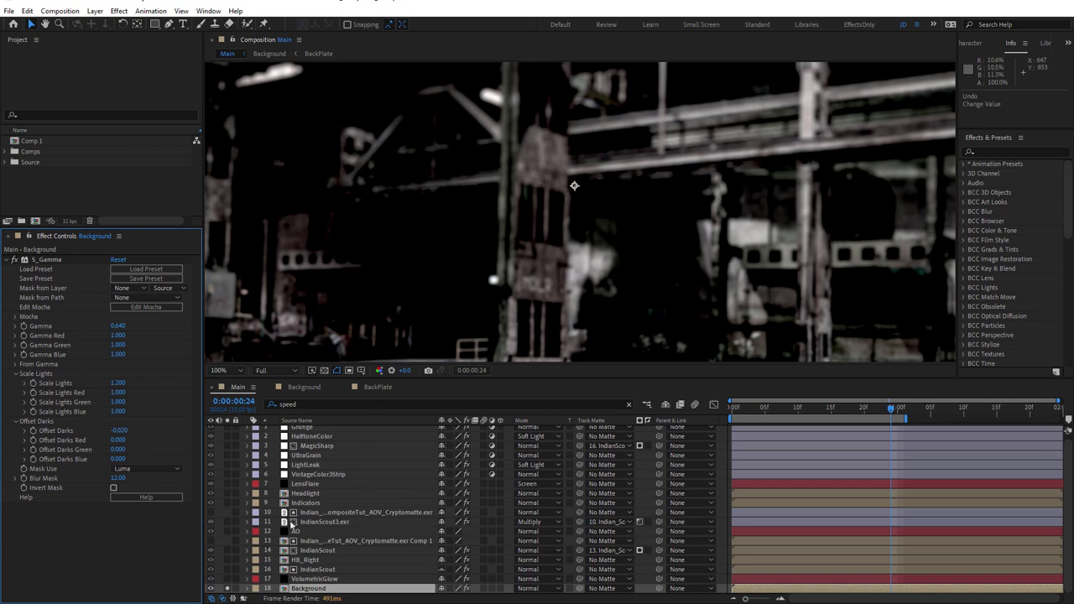
left_click(315, 580)
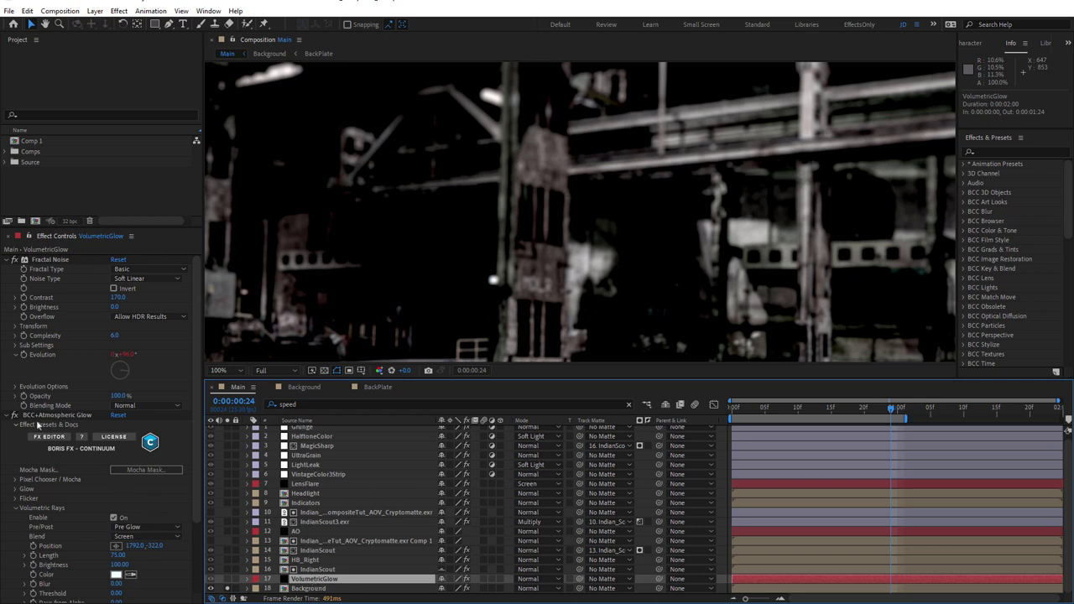
- Solo VolumetricGlow, disable Background's S_Gamma, and toggle the glow's solo to compare
left_click(228, 581)
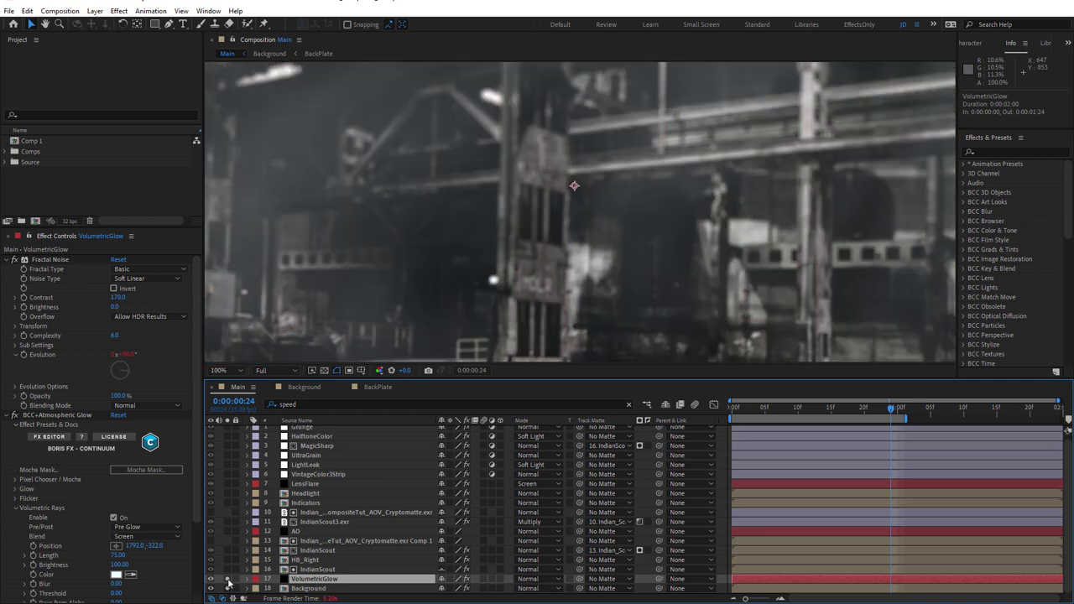
scroll(667, 250, "down", 2)
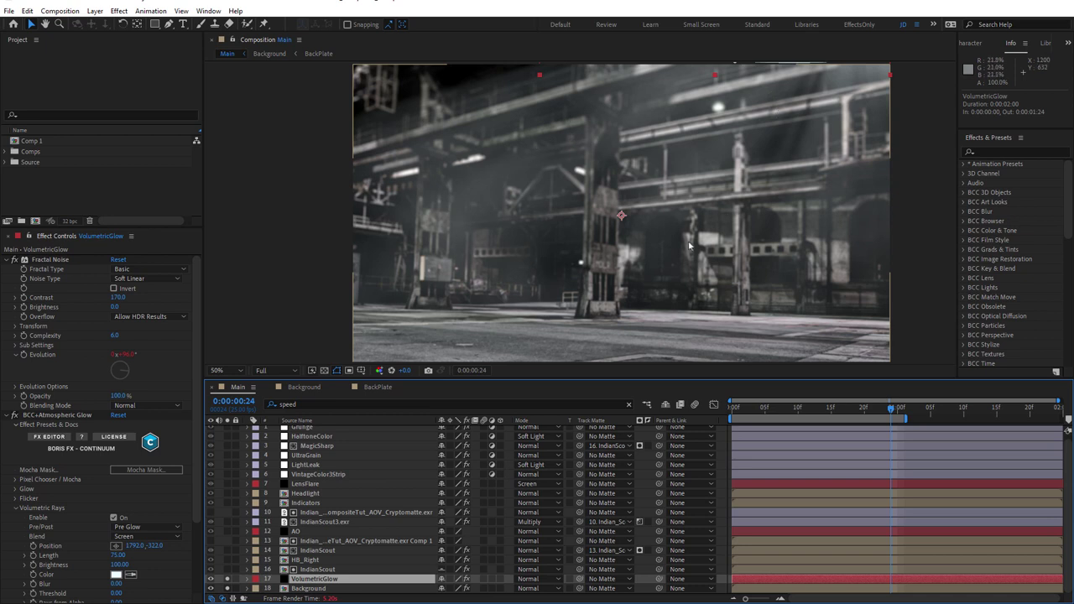
left_click(309, 590)
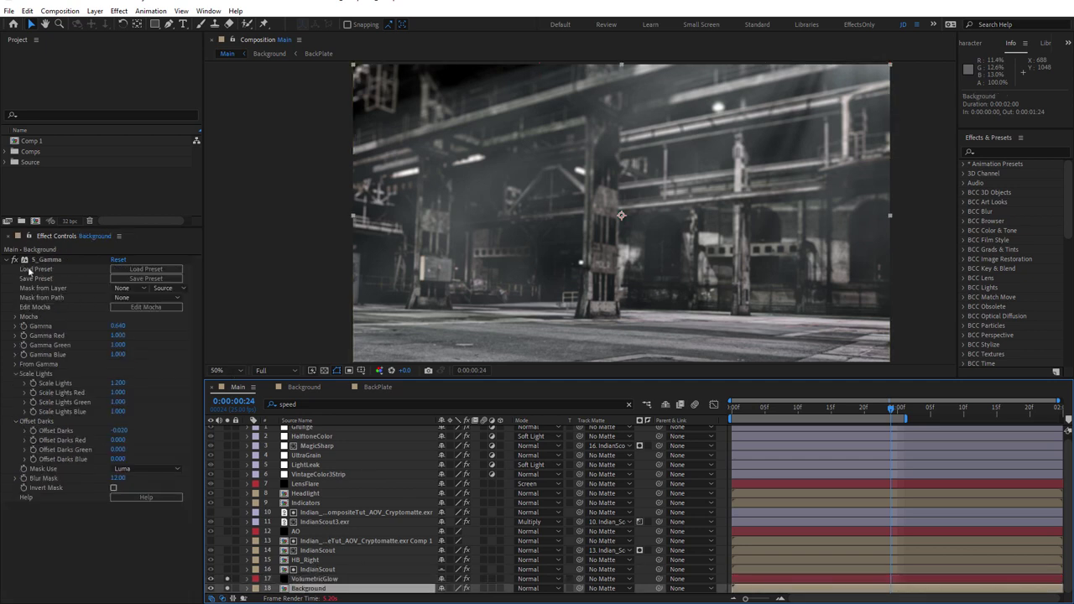
left_click(15, 260)
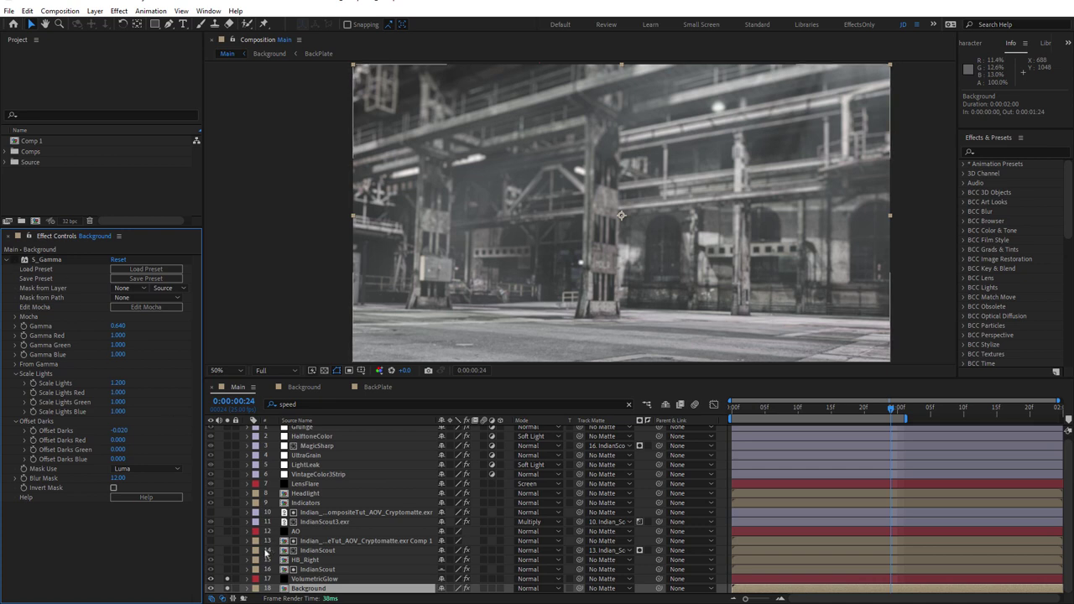
left_click(227, 583)
left_click(229, 580)
left_click(228, 580)
left_click(228, 580)
left_click(229, 580)
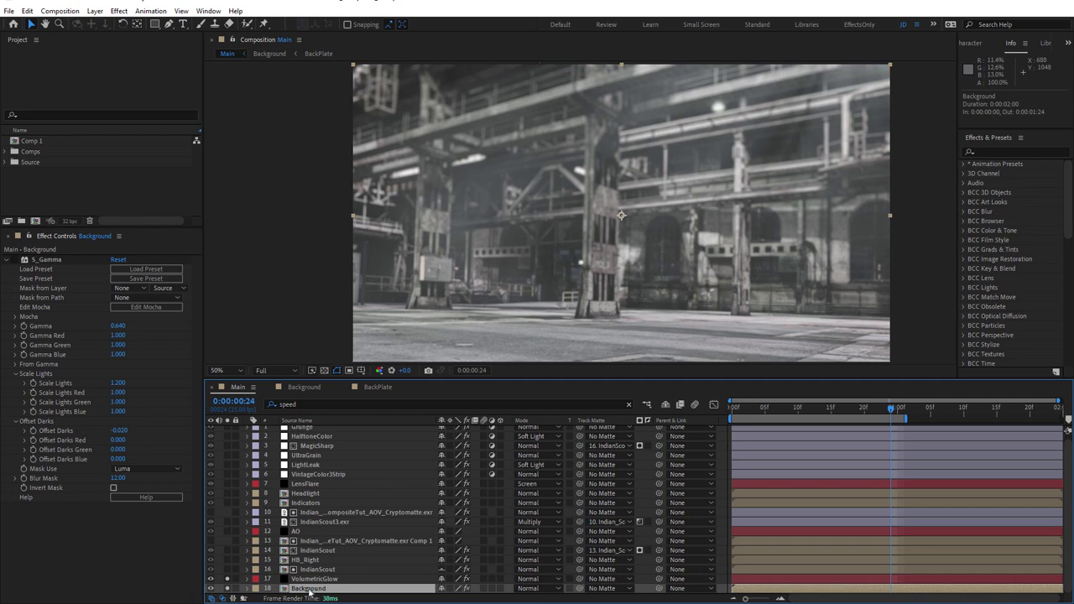
- Compare the background with and without S_Gamma, leaving the grade off
left_click(15, 260)
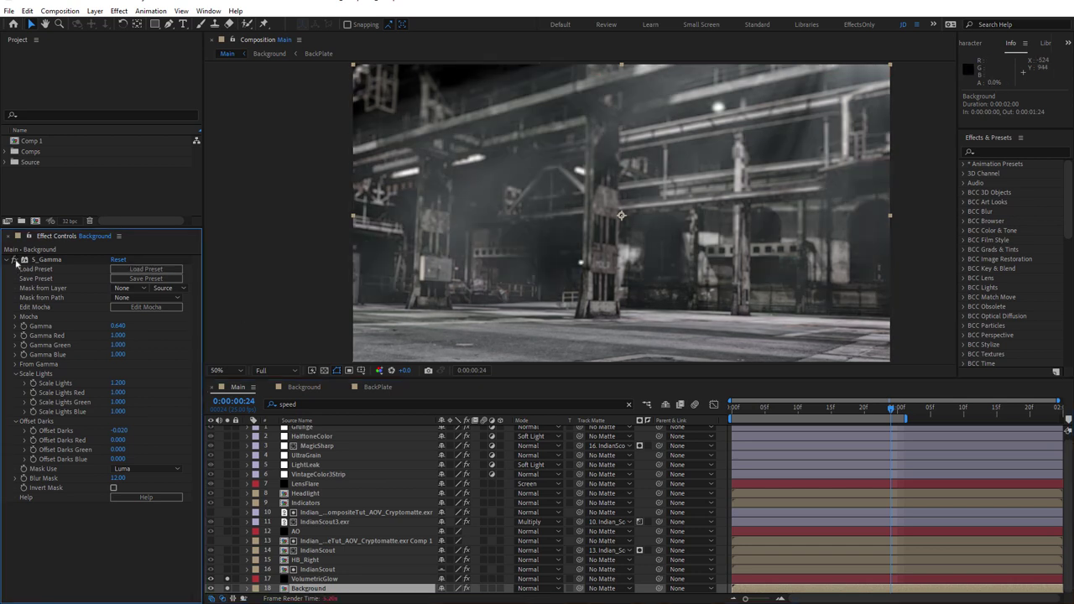
left_click(15, 261)
left_click(16, 260)
left_click(15, 260)
left_click(15, 260)
- Reselect VolumetricGlow and collapse its Fractal Noise settings
left_click(316, 579)
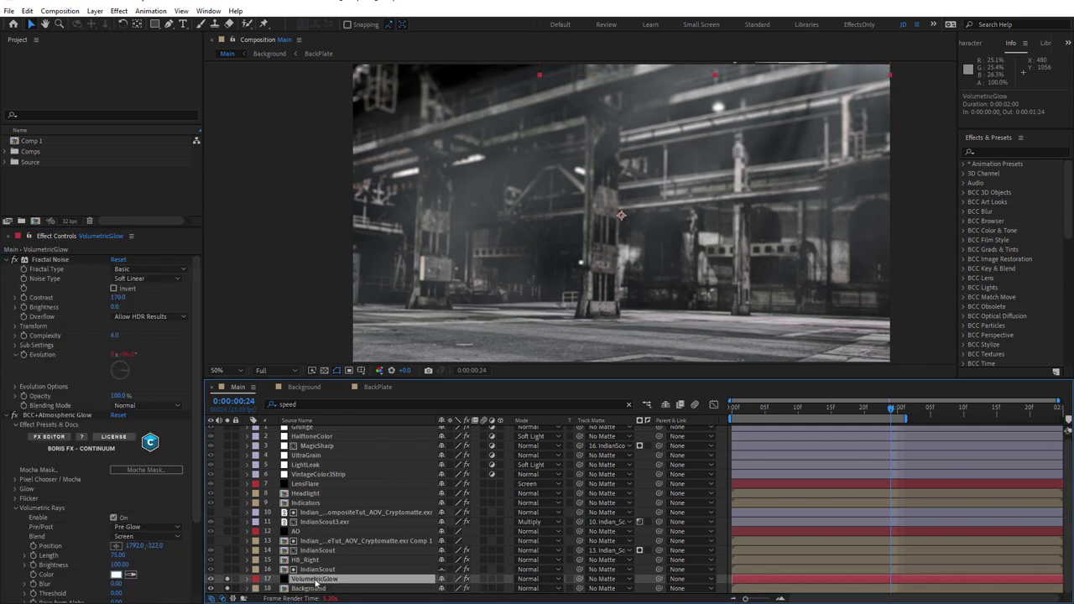
left_click(195, 357)
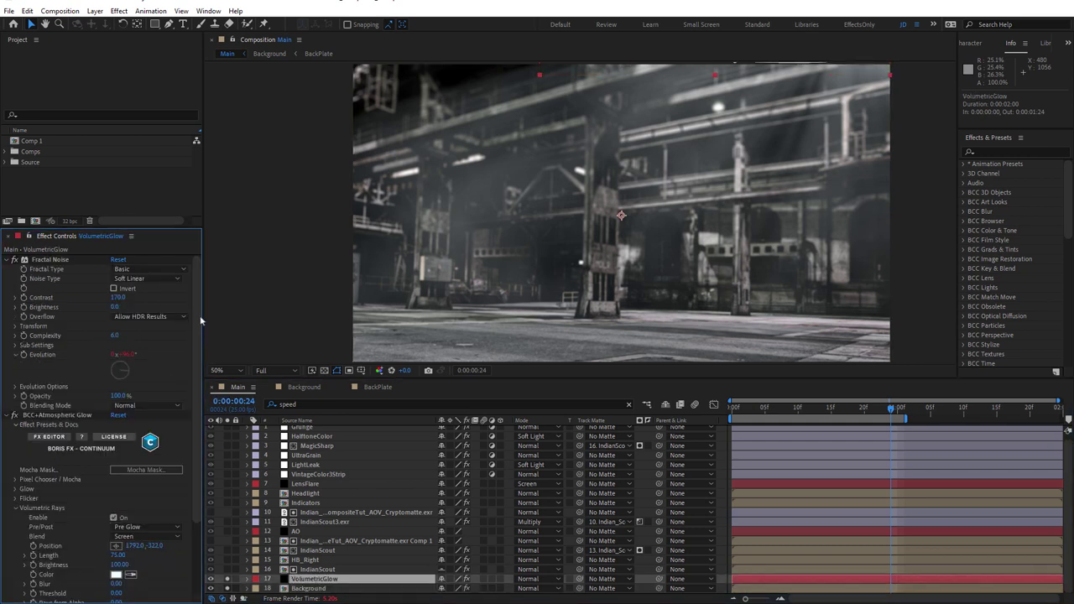
left_click(7, 261)
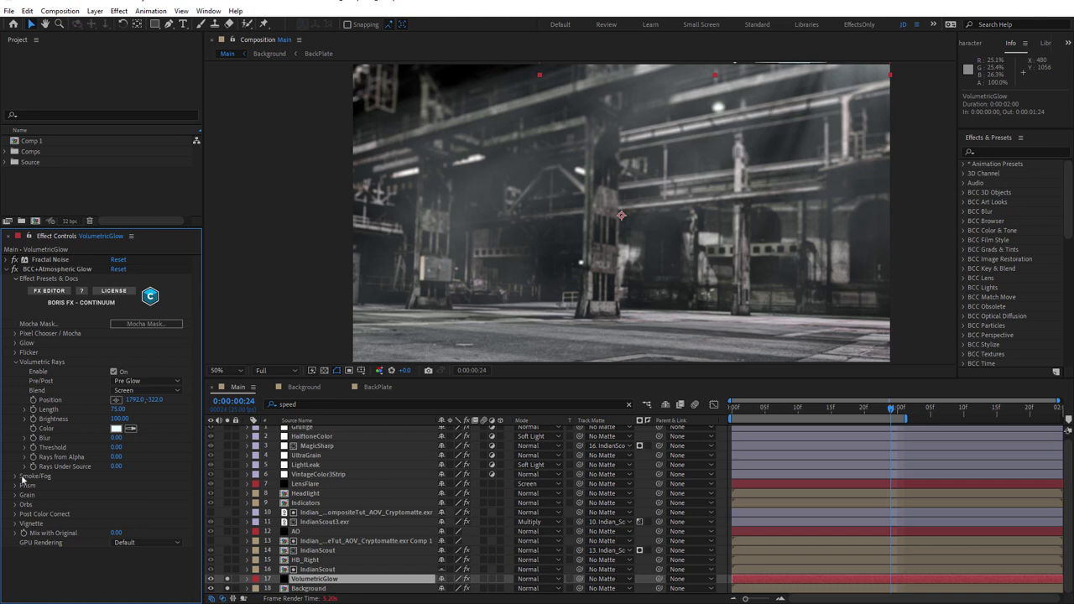
- Collapse Volumetric Rays, review Smoke/Fog keeping Smoky Rays, then collapse BCC+ Atmospheric Glow
left_click(15, 362)
left_click(15, 375)
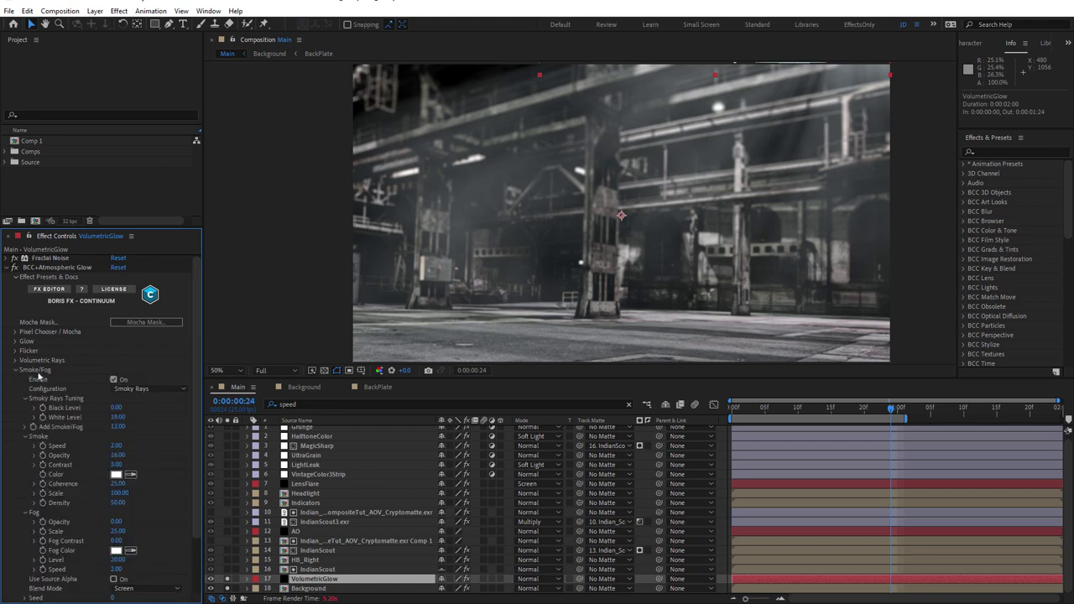
left_click(148, 390)
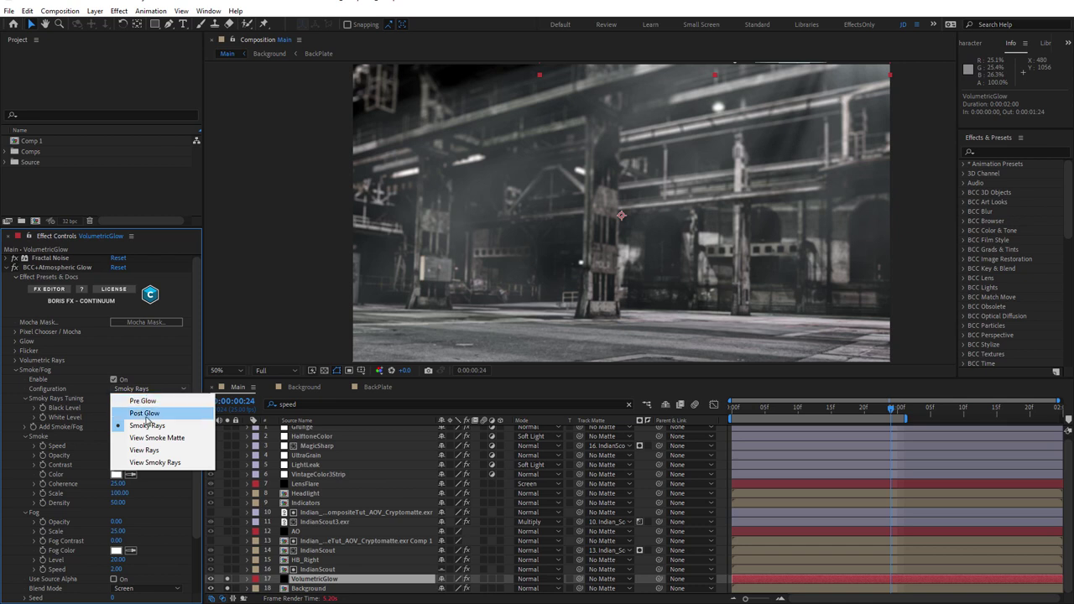
left_click(201, 364)
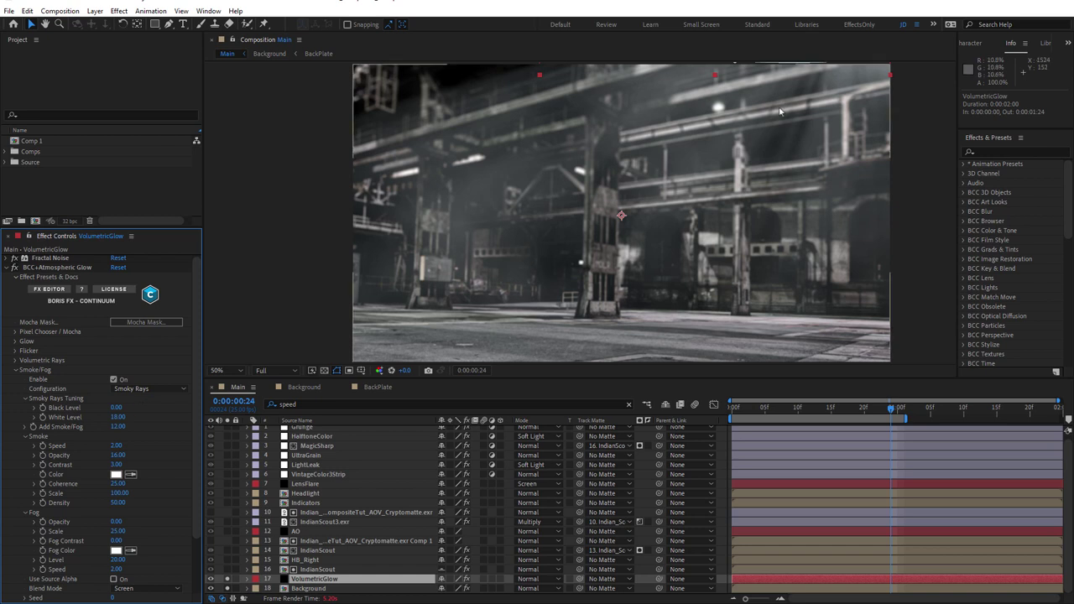
scroll(759, 127, "down", 2)
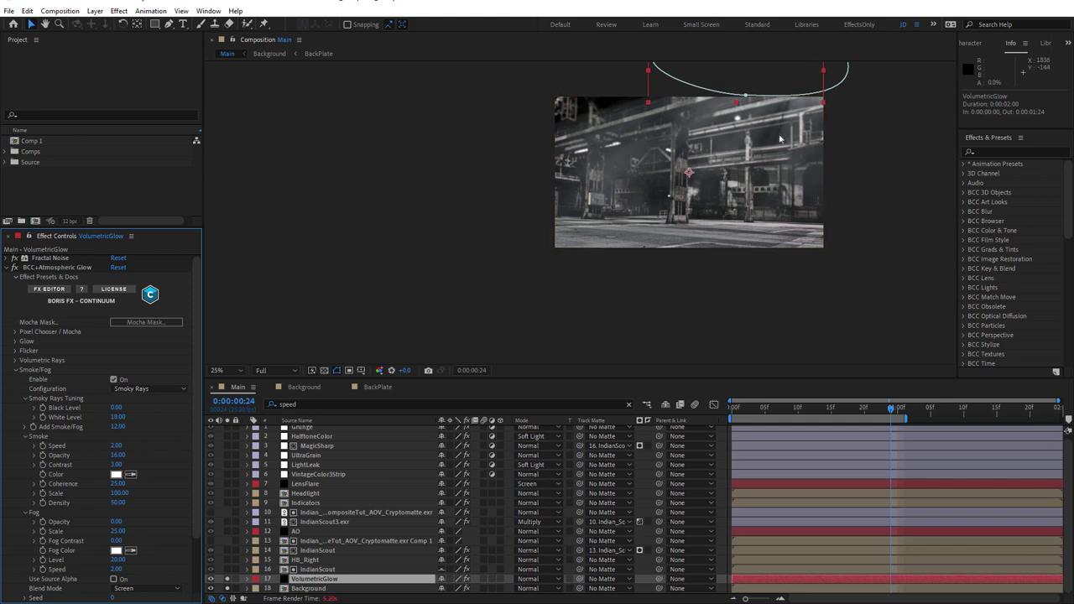
scroll(761, 164, "up", 2)
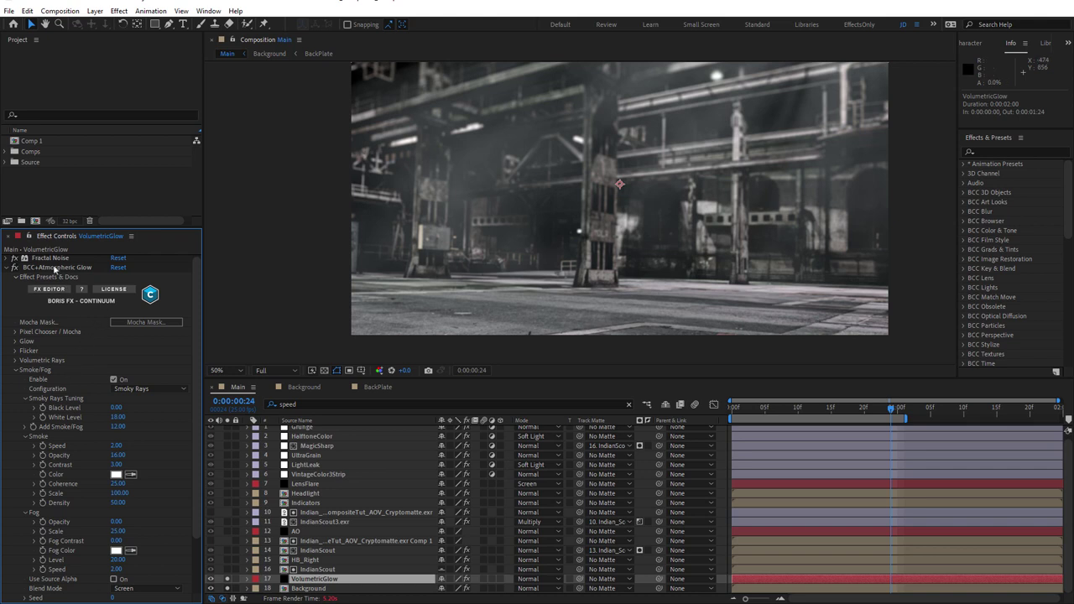
left_click(5, 269)
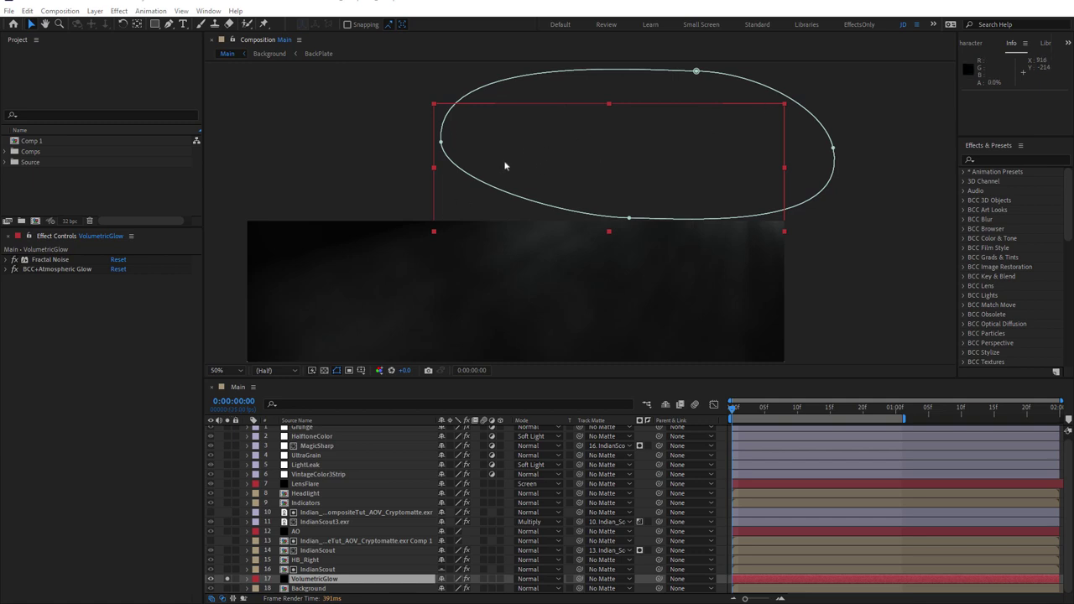
- Undo a stray nudge of VolumetricGlow, then select and solo layer 16 IndianScout
mouse_move(619, 172)
left_mouse_down()
mouse_move(608, 224)
mouse_move(615, 164)
left_mouse_up()
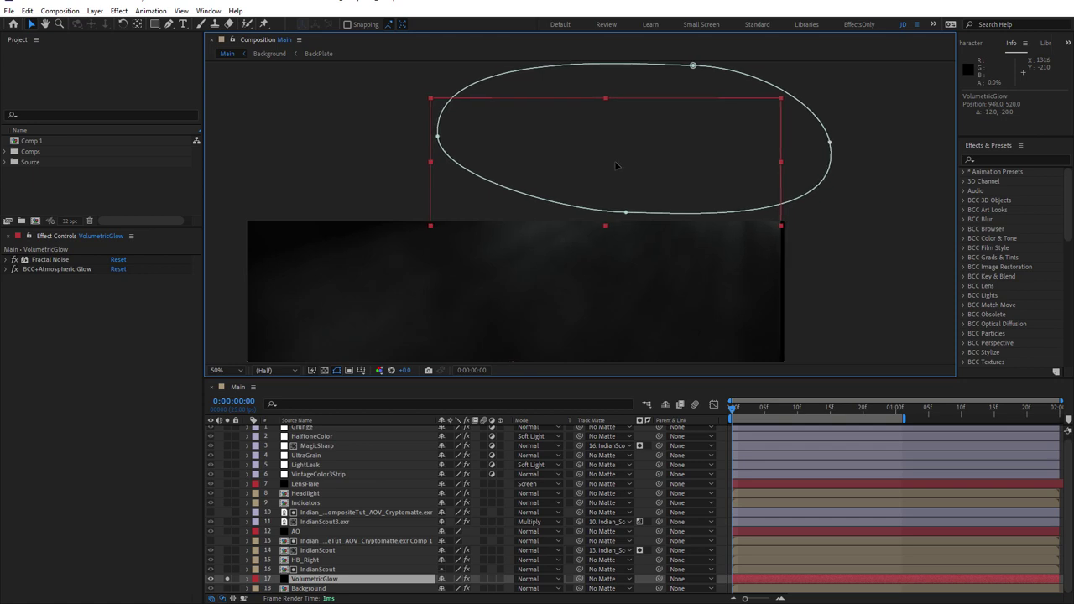
key("ctrl+z")
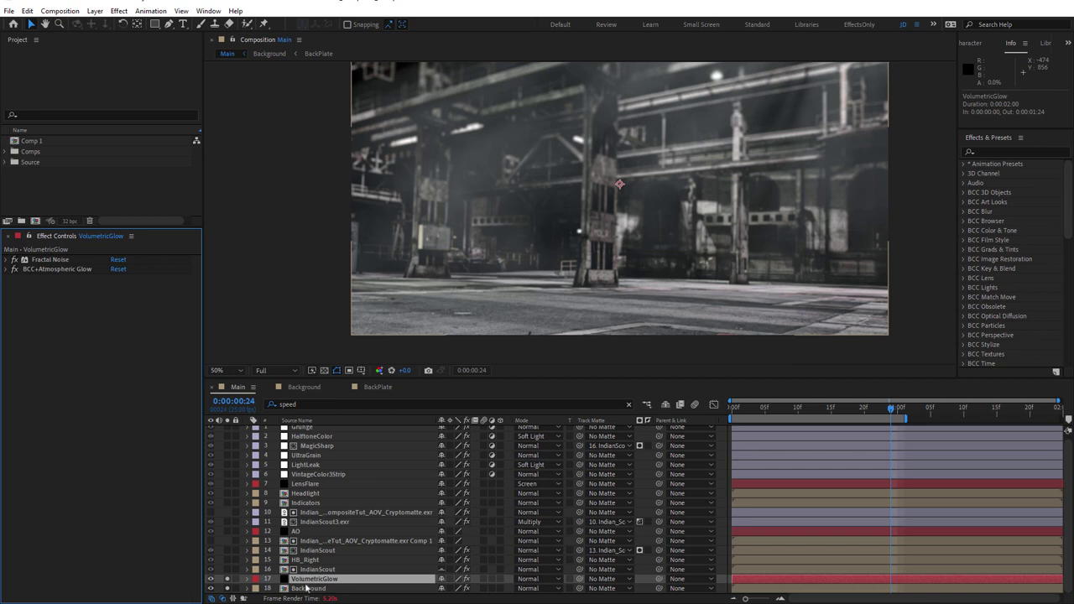
left_click(316, 570)
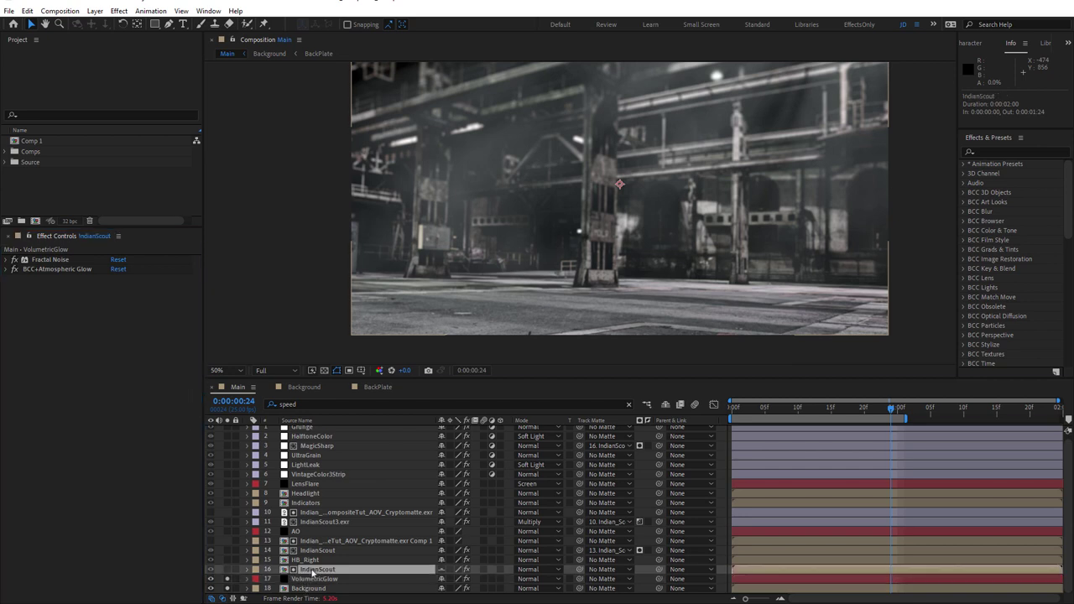
left_click(228, 570)
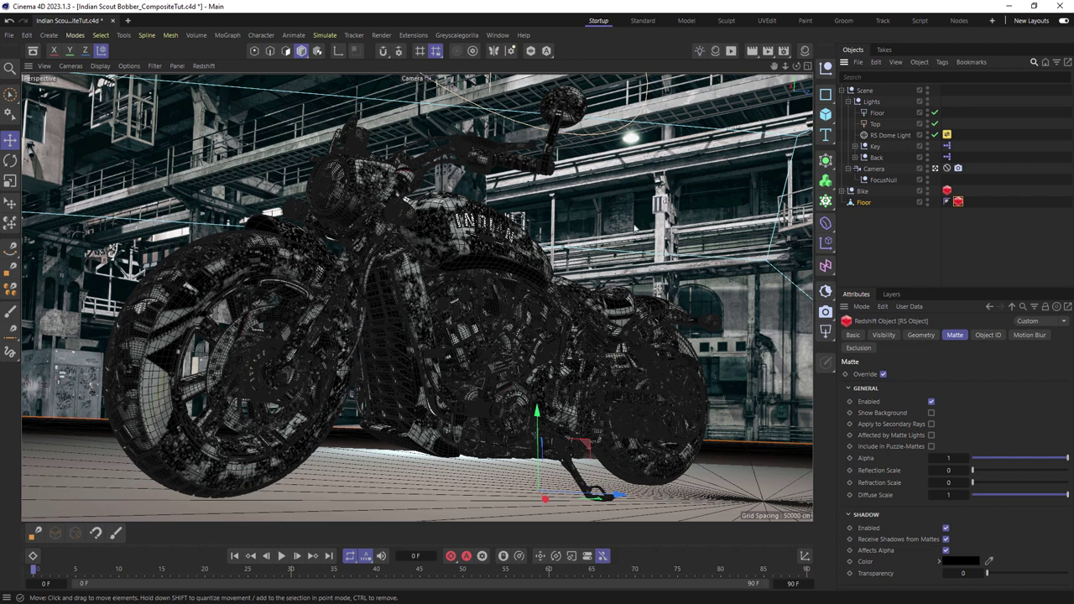
- Select RS Dome Light and scroll its Attributes to the Back-Plate section showing BackPlate.psd
left_click(891, 136)
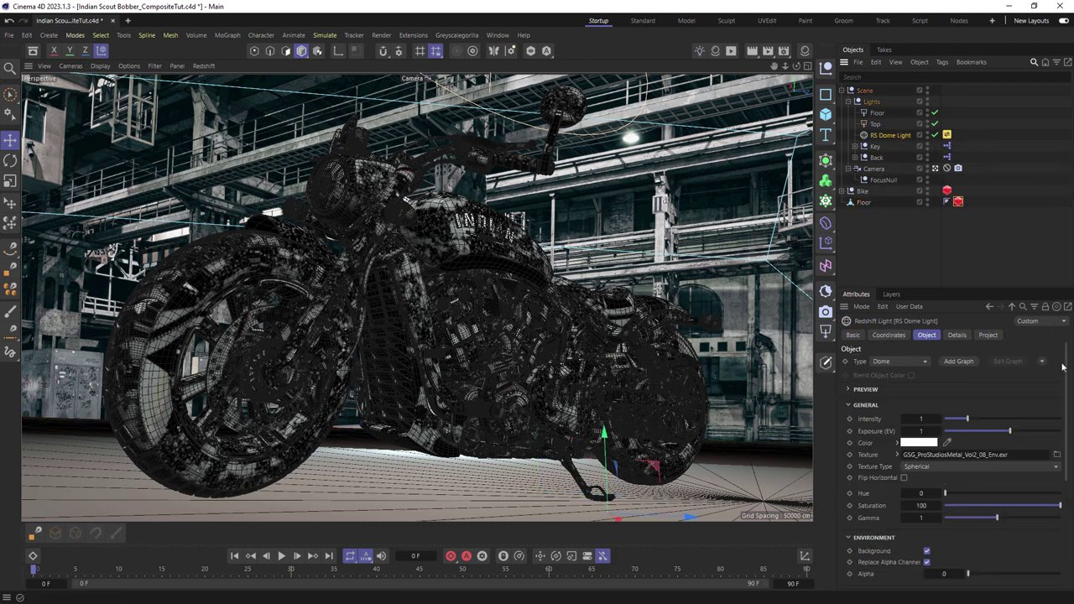
scroll(1069, 371, "down", 8)
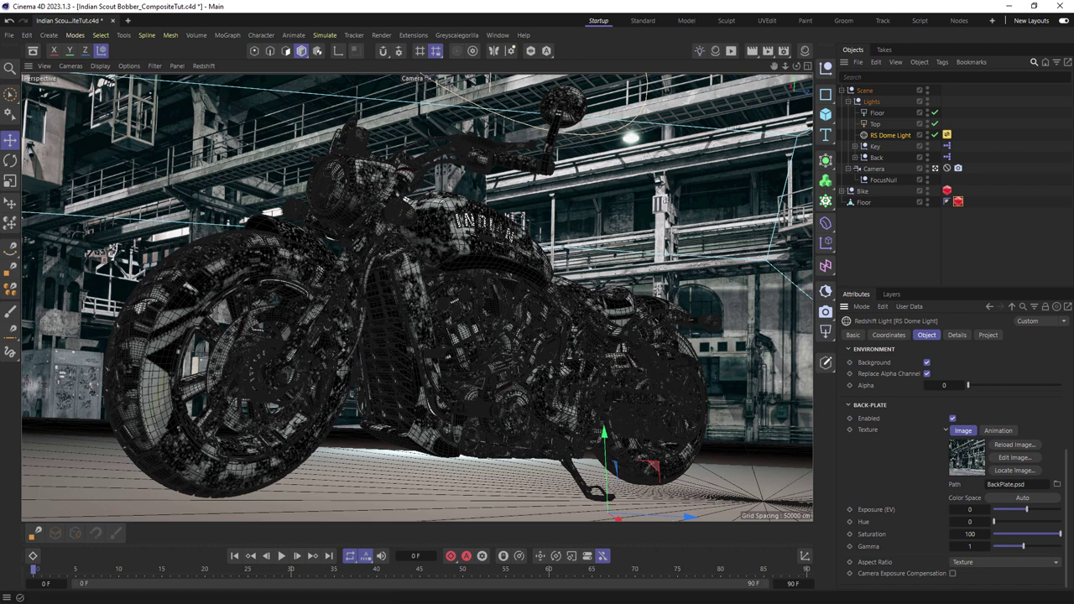
left_click_drag(1067, 504, 1068, 471)
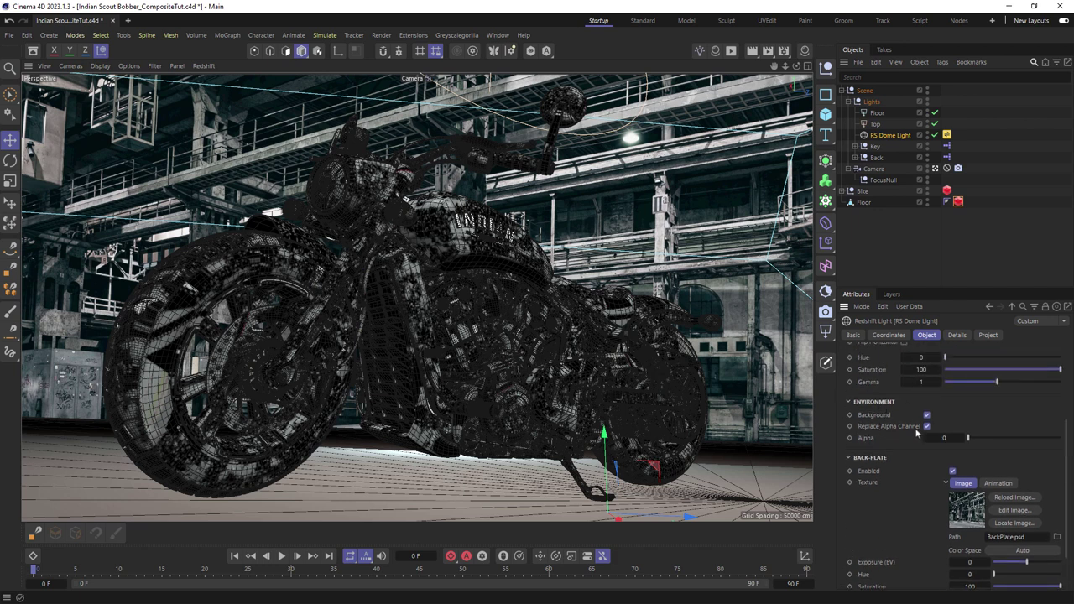
- Check the Floor's RS Object tag Matte settings and hide the Floor in the viewport
left_click(958, 203)
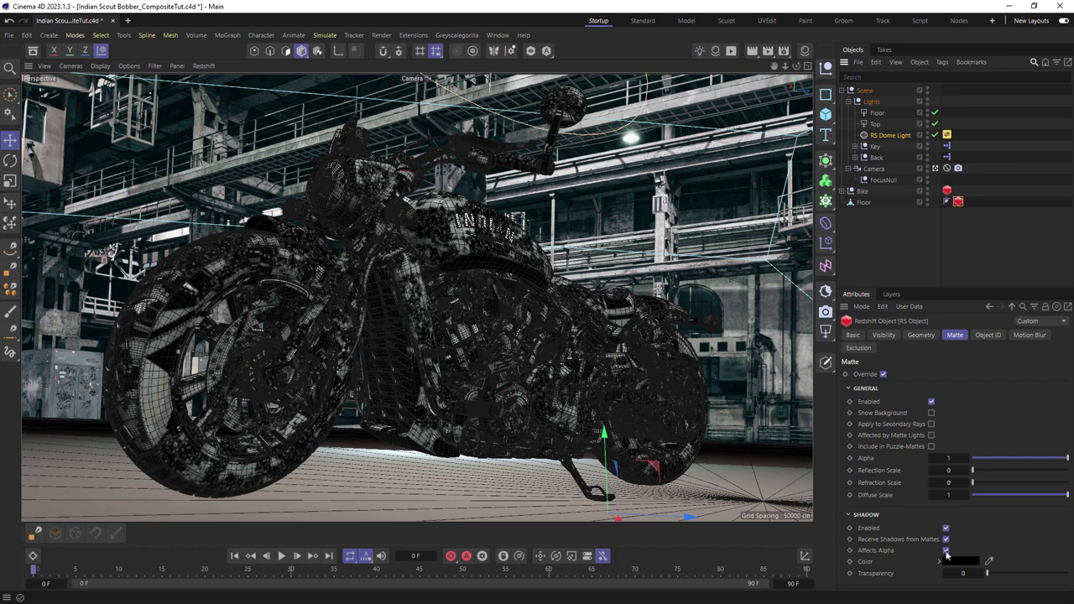
left_click(929, 202)
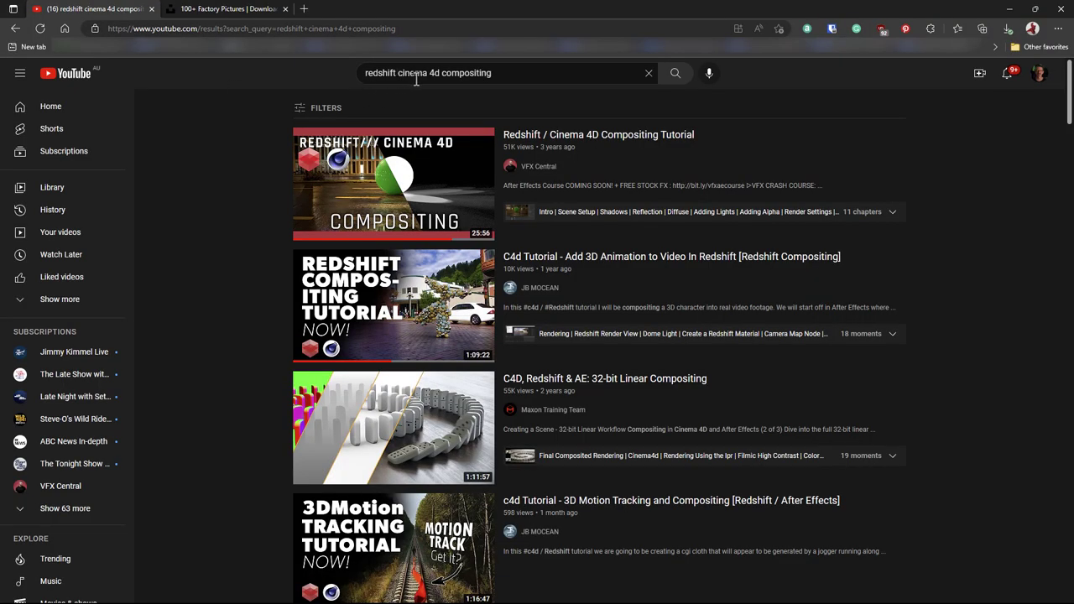
mouse_move(433, 160)
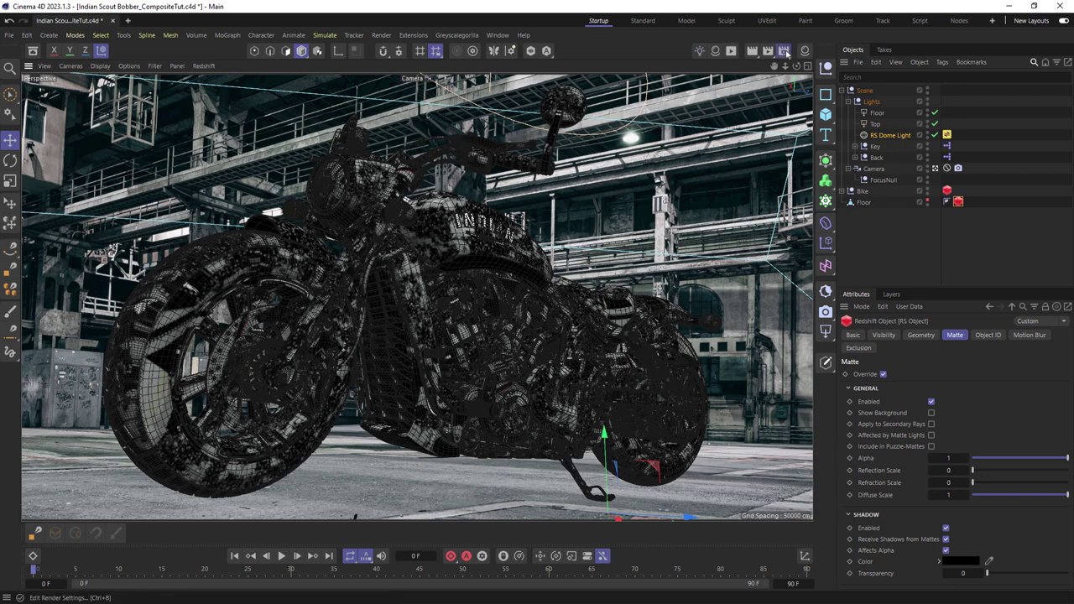
- Open Render Settings, show the Redshift AOV Manager and select the Cryptomatte AOV to view its properties
left_click(784, 51)
left_click_drag(880, 48, 353, 84)
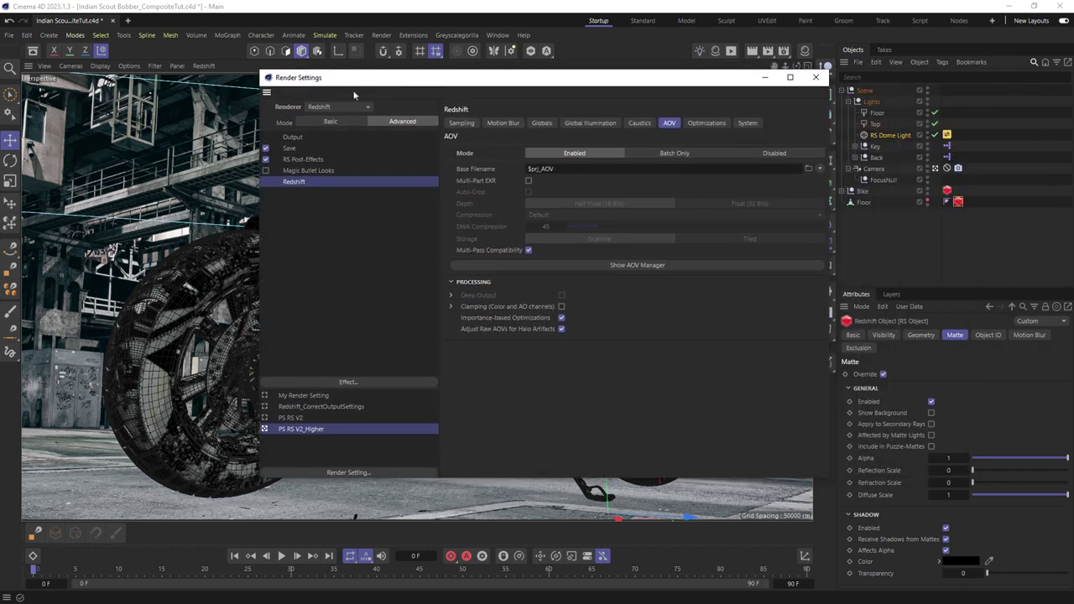
left_click(637, 265)
left_click_drag(813, 258, 357, 168)
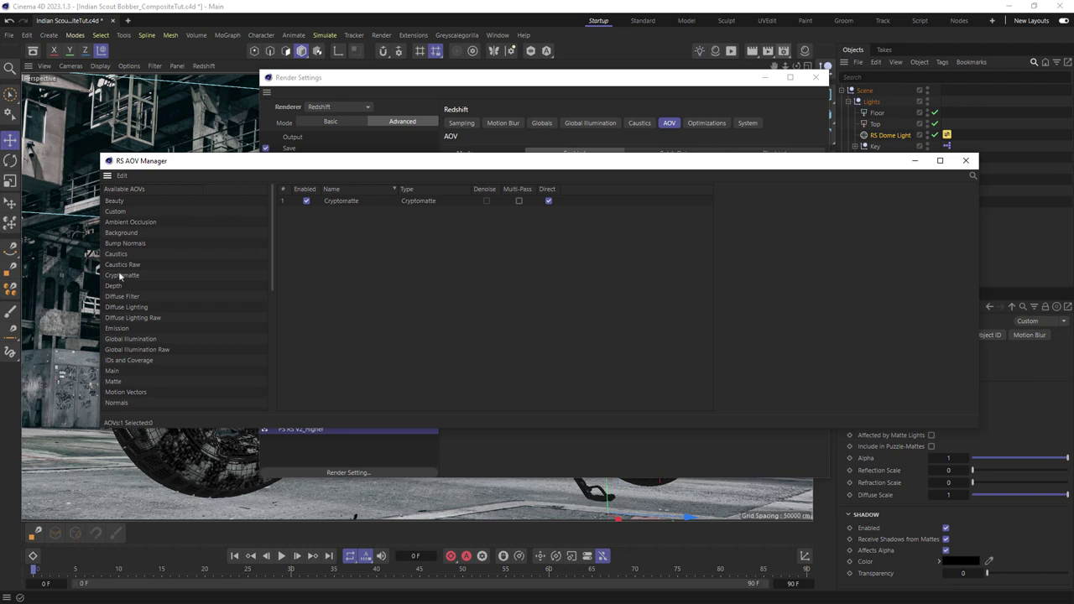
left_click(357, 202)
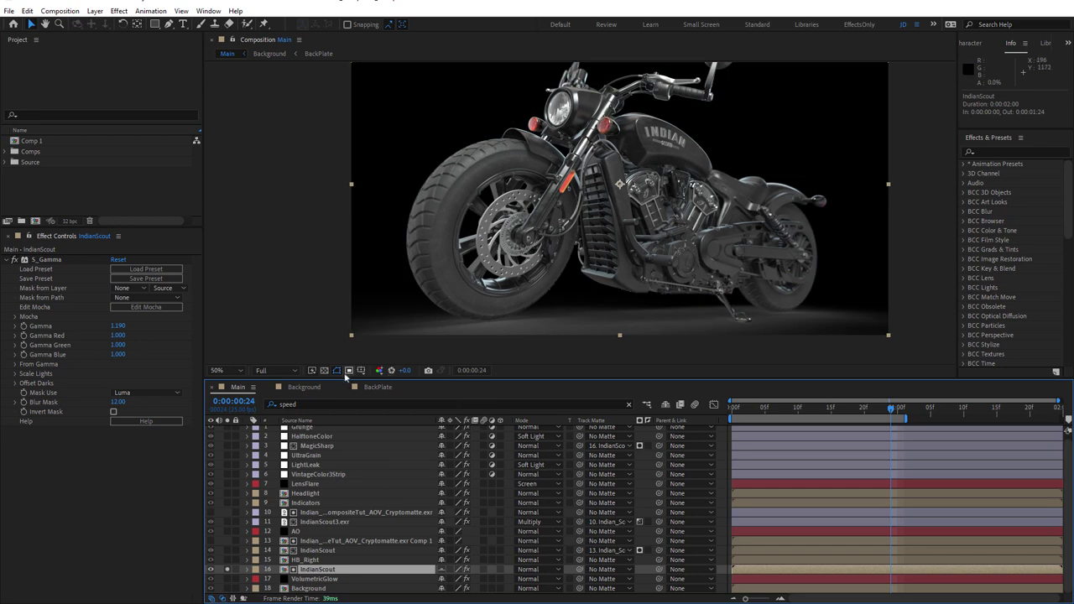
- Turn on the transparency grid behind the bike, then also solo VolumetricGlow and Background
left_click(324, 372)
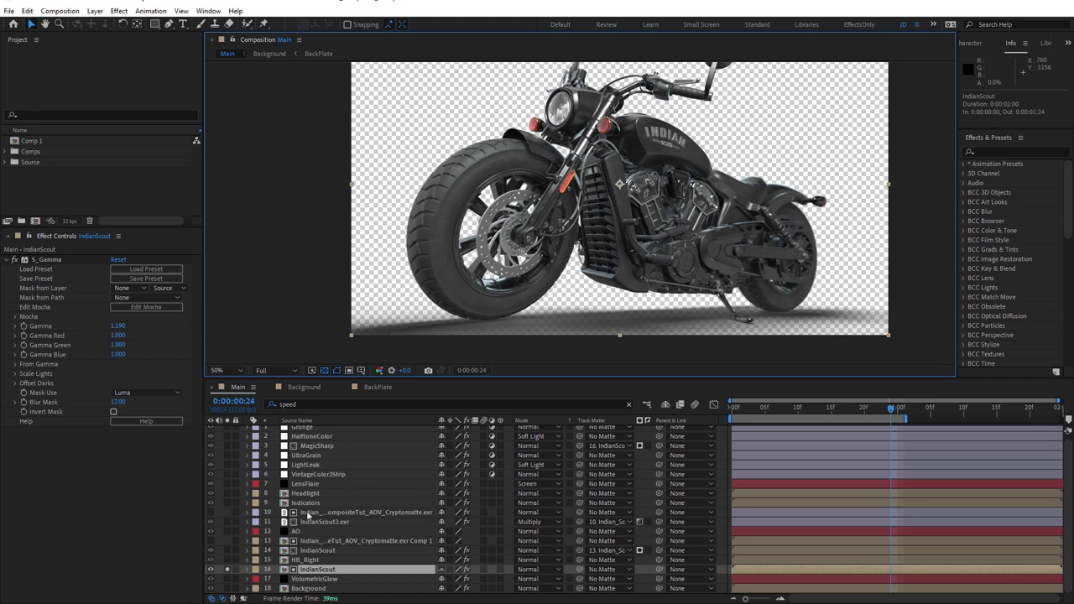
left_click_drag(227, 578, 228, 588)
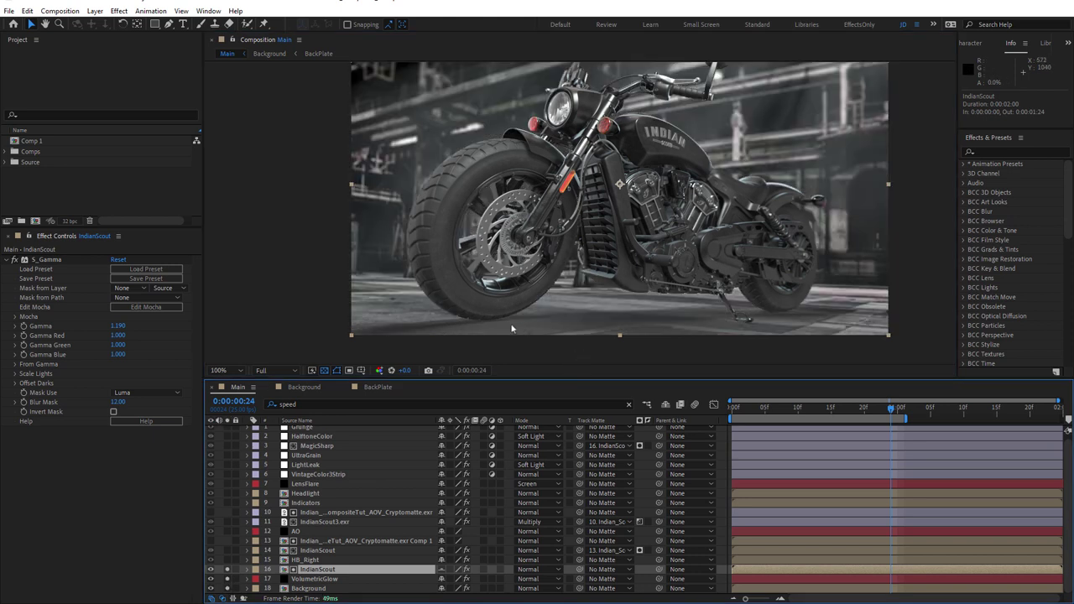
scroll(512, 328, "up", 1)
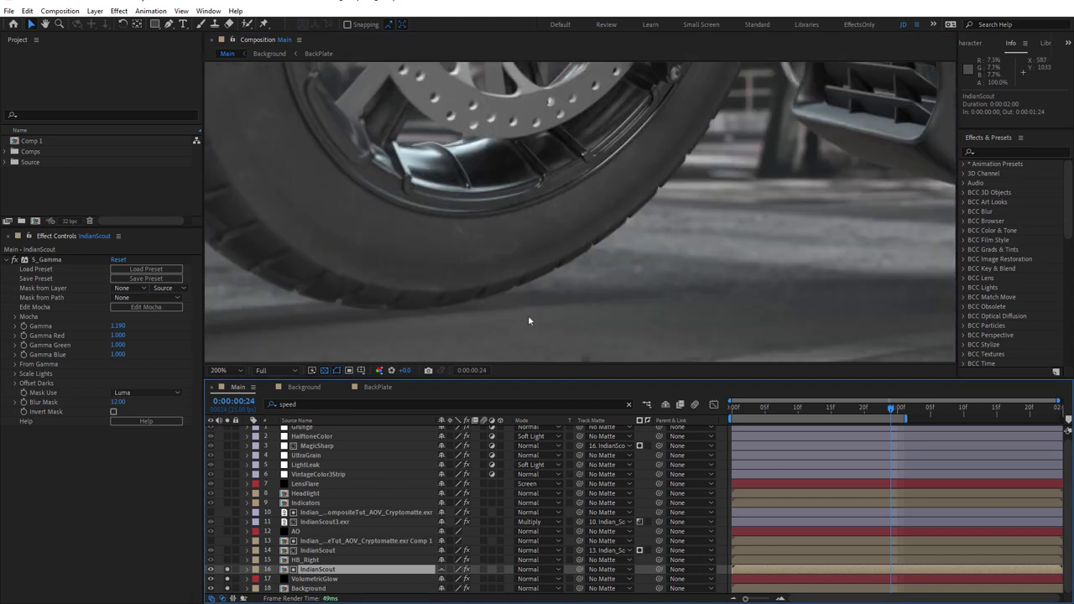
scroll(529, 320, "down", 1)
scroll(529, 319, "down", 1)
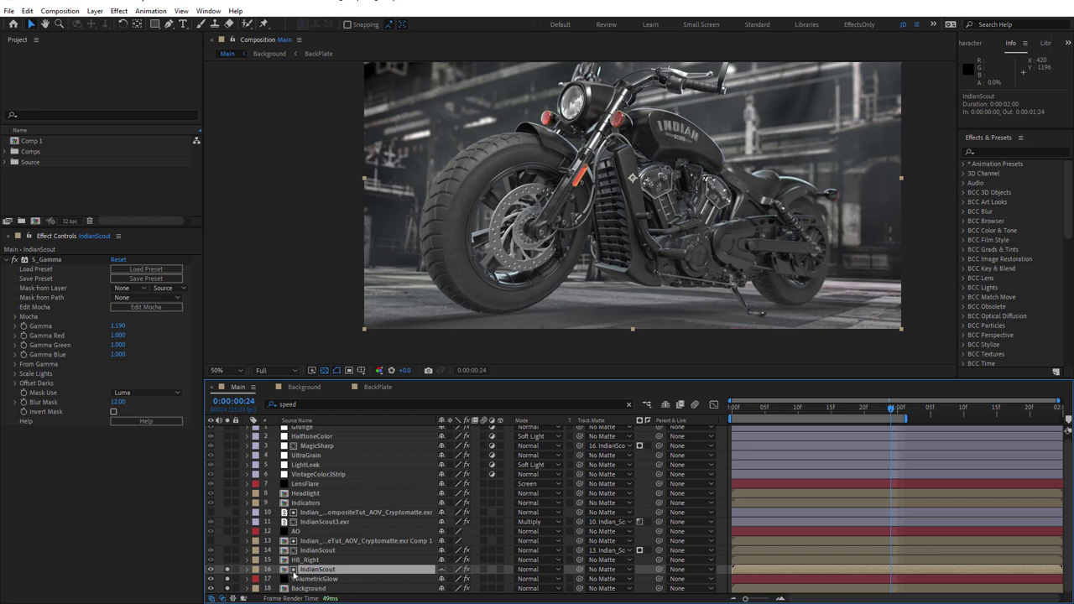
- Toggle the S_Gamma effect off and on repeatedly to compare brightness, then select HB_Right
left_click(47, 261)
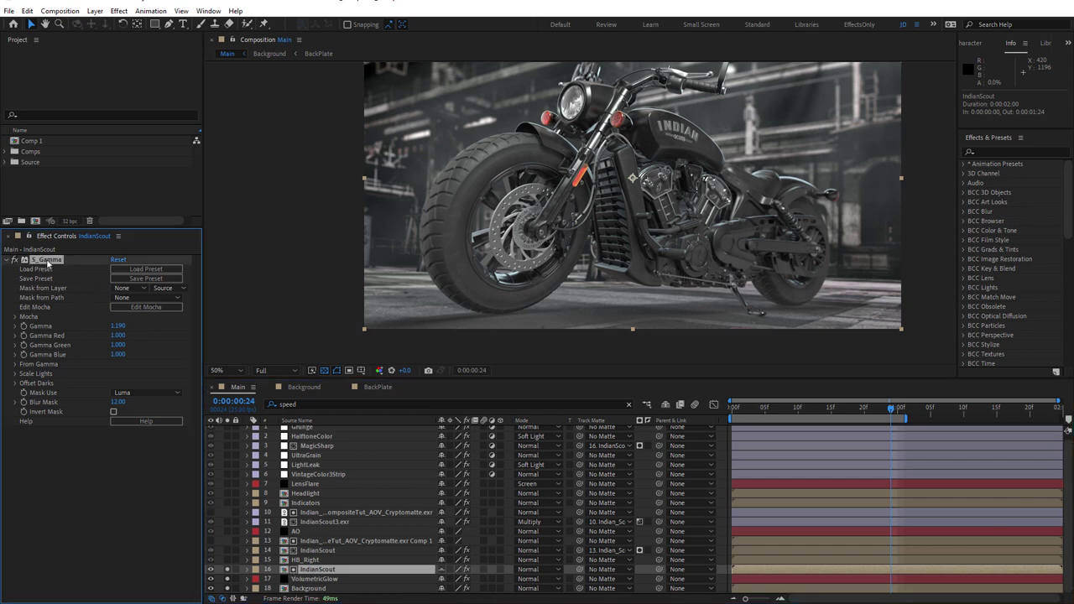
left_click(17, 263)
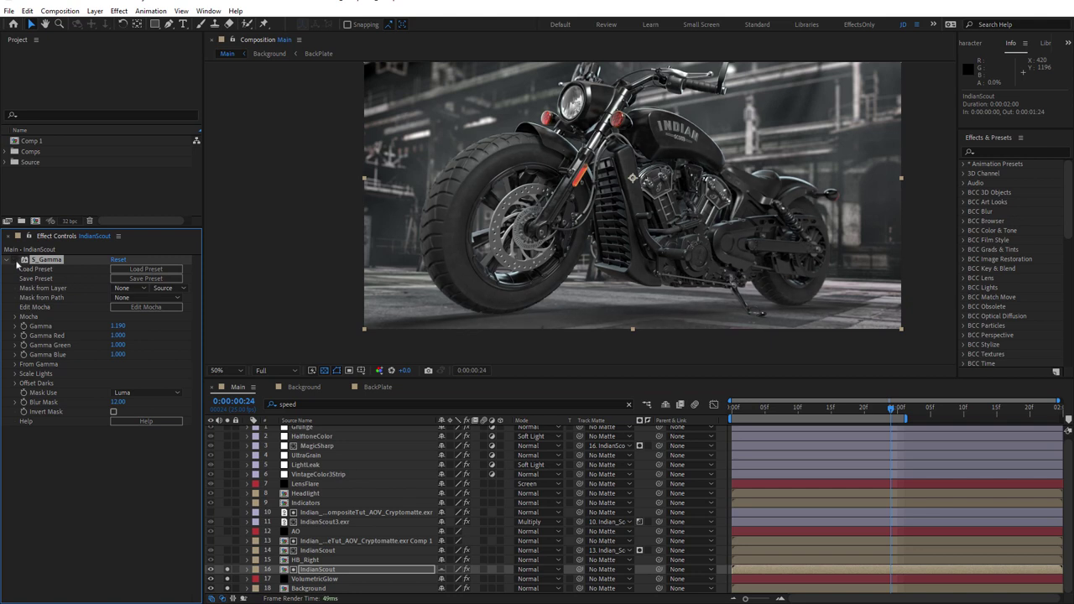
left_click(16, 261)
left_click(15, 261)
left_click(15, 261)
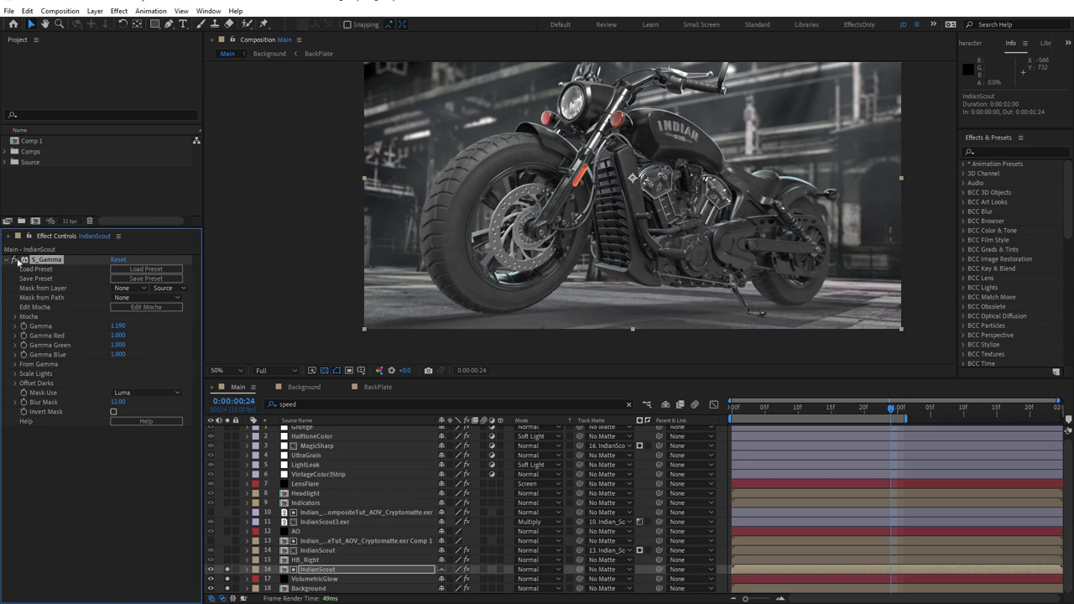
left_click(15, 261)
left_click(15, 261)
left_click(14, 261)
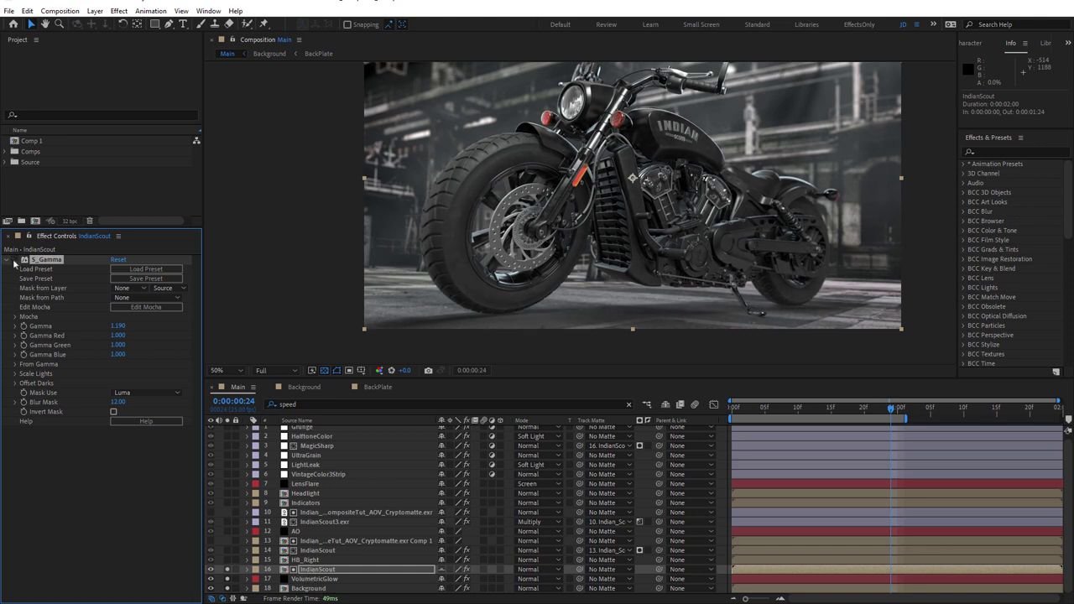
left_click(13, 261)
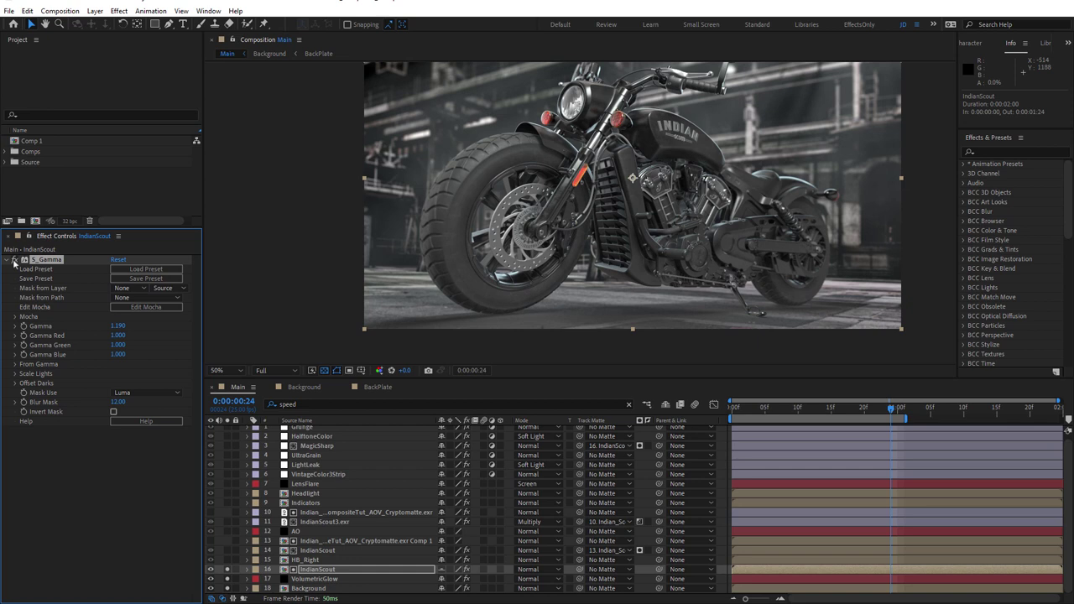
left_click(308, 560)
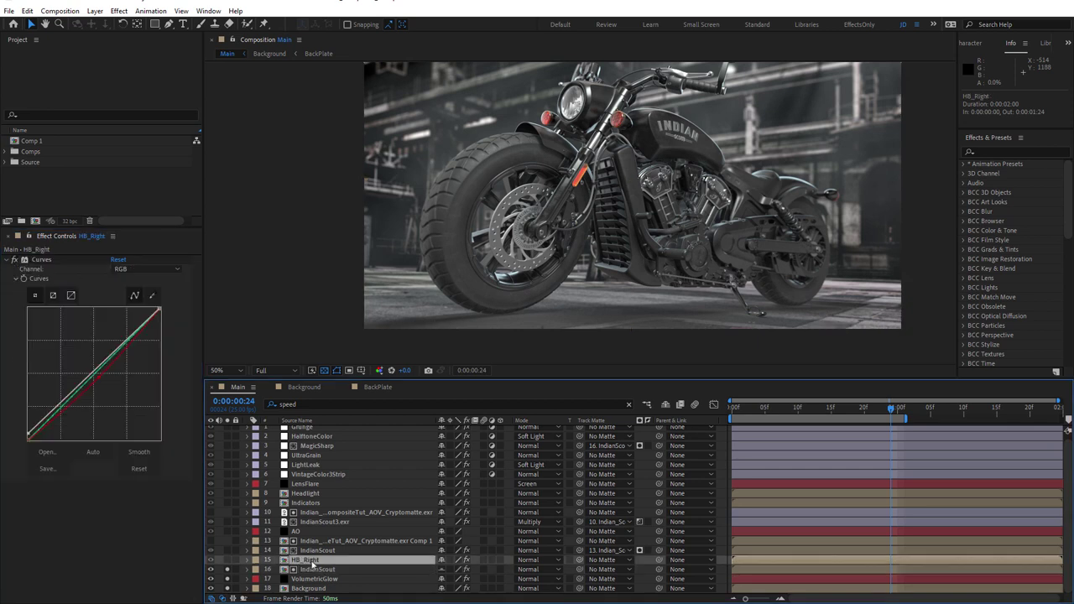
- Solo HB_Right, zoom into the headlight, and toggle its solo to compare the headlight
left_click(229, 562)
scroll(647, 222, "up", 2)
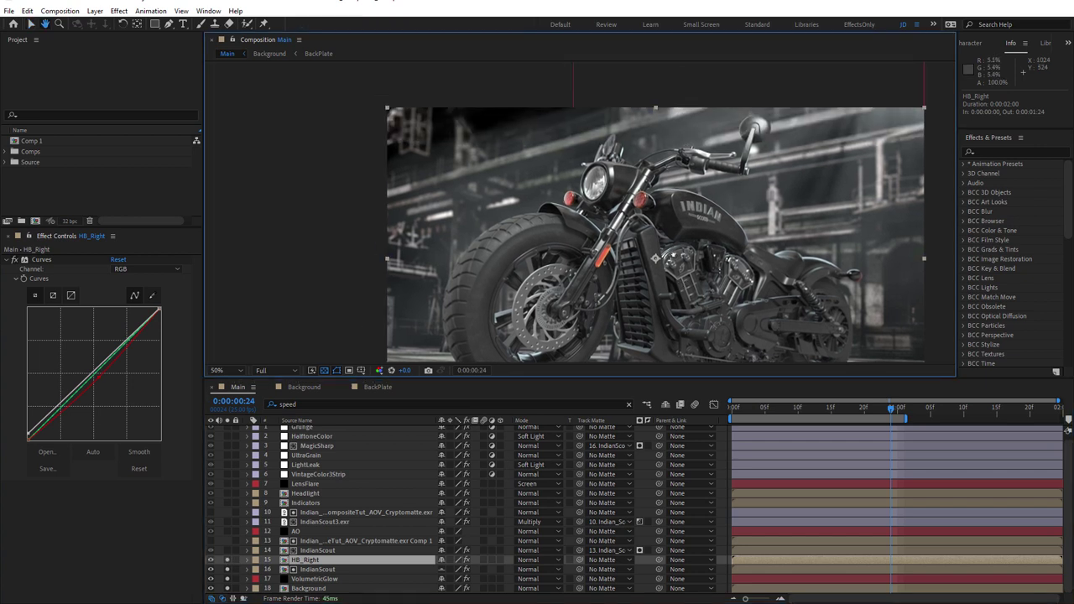
scroll(606, 147, "up", 3)
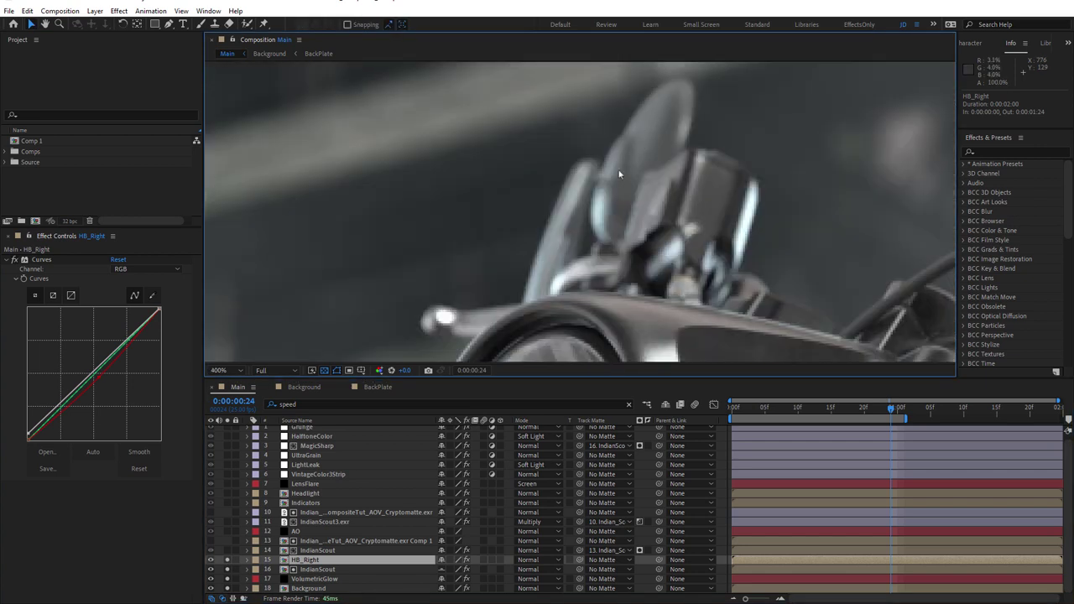
left_click(228, 561)
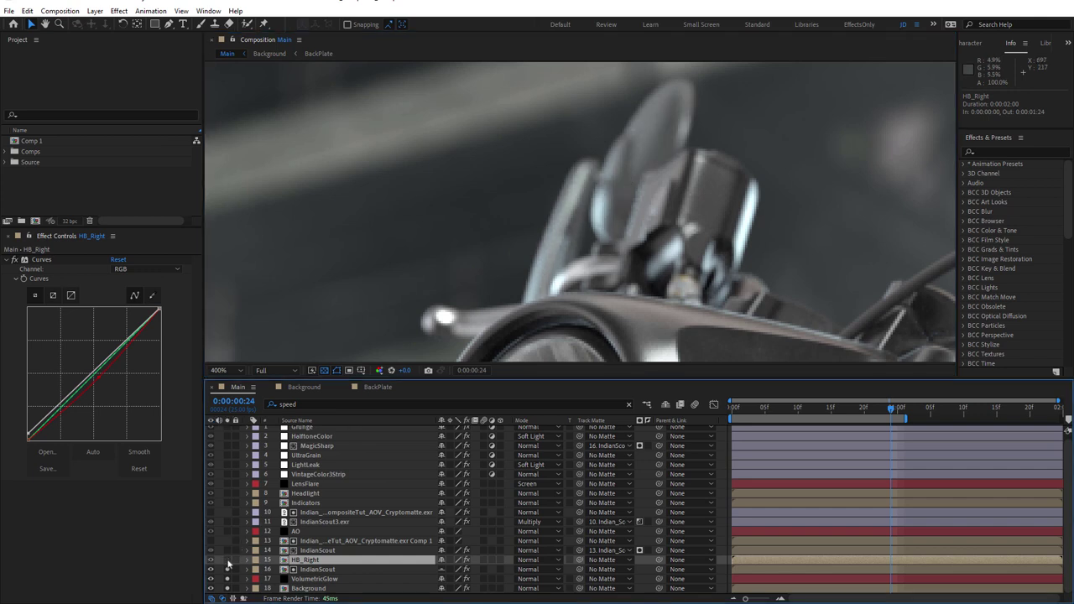
left_click(227, 561)
left_click(227, 561)
left_click(227, 561)
left_click(227, 561)
- Open the HB_Right precomp and set IndianScout3b.exr's Track Matte to No Matte
double_click(310, 560)
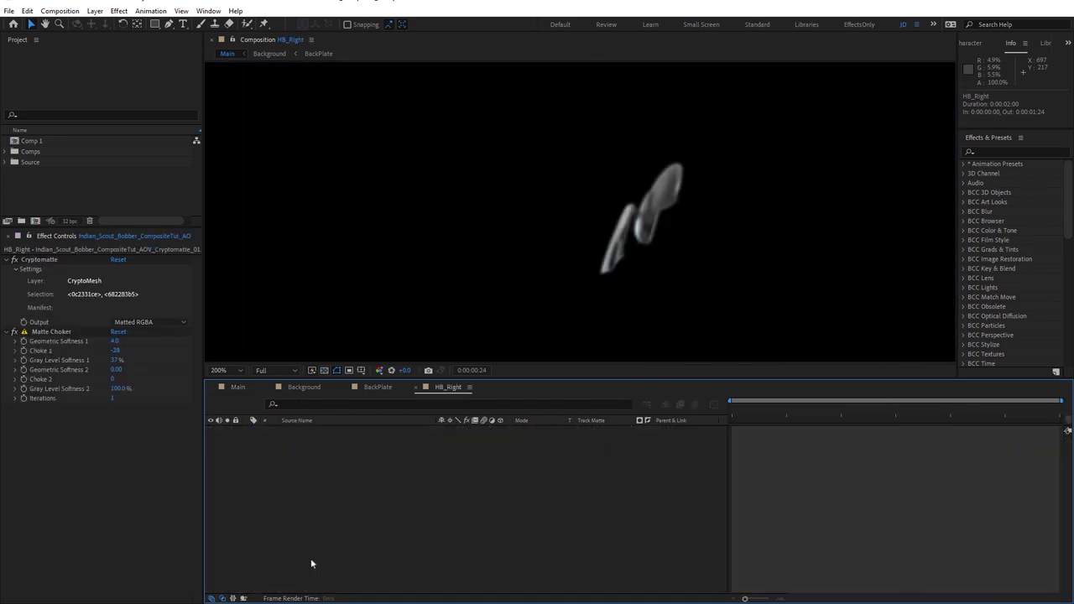
left_click(609, 438)
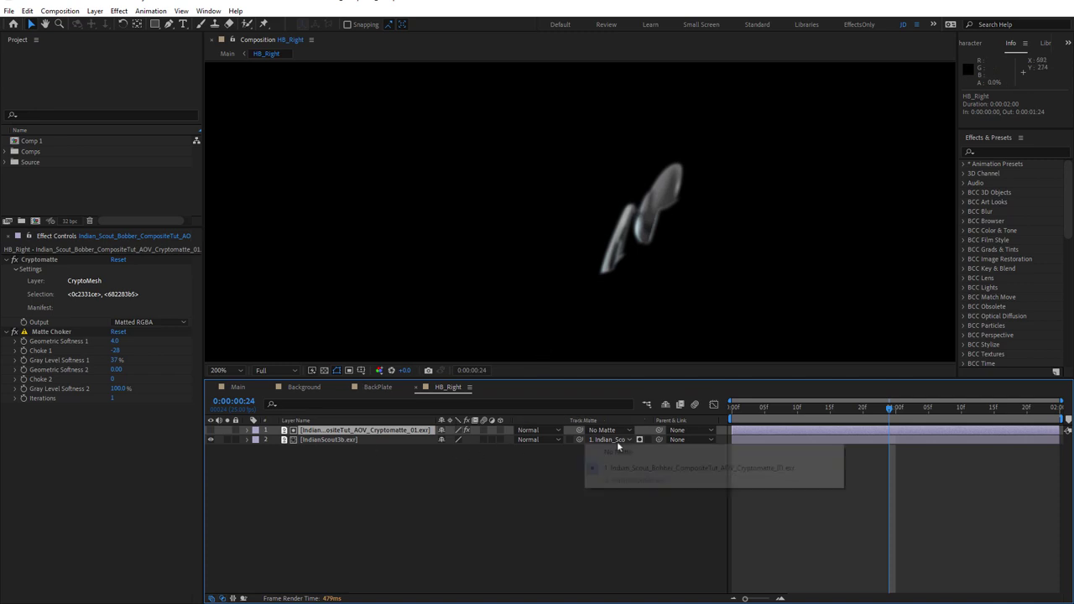
left_click(618, 446)
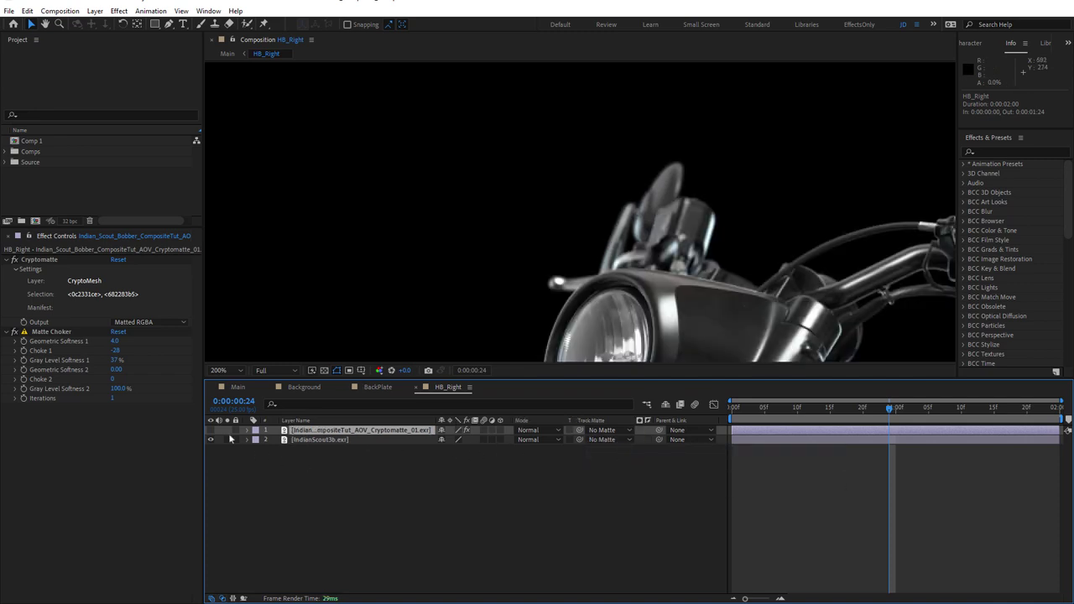
- Check IndianScout3b.exr's alpha channel with Alt+4, then hide that render layer
left_click(309, 441)
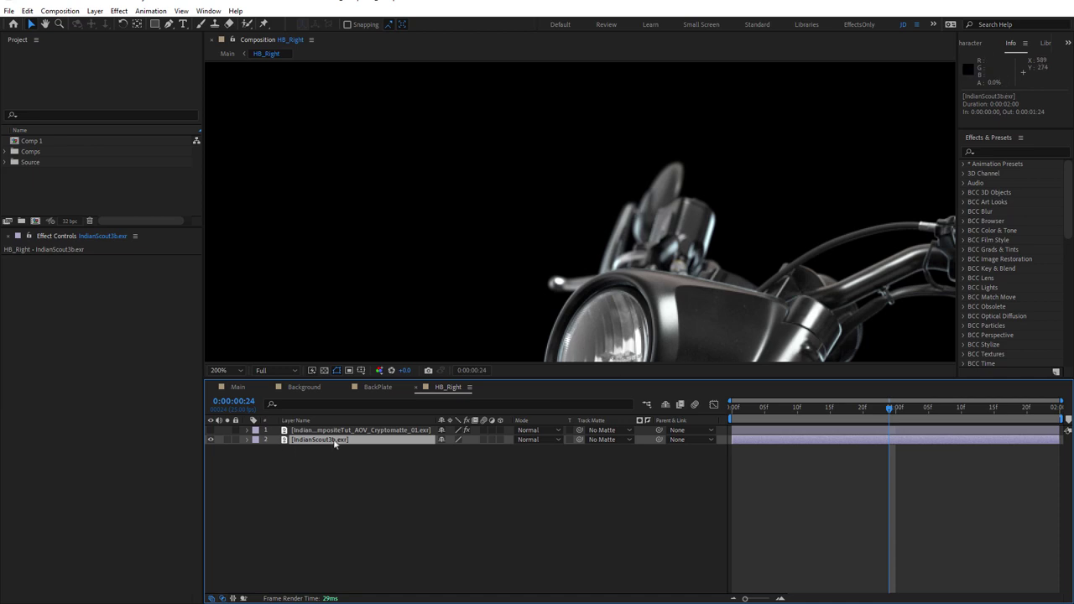
scroll(626, 228, "down", 2)
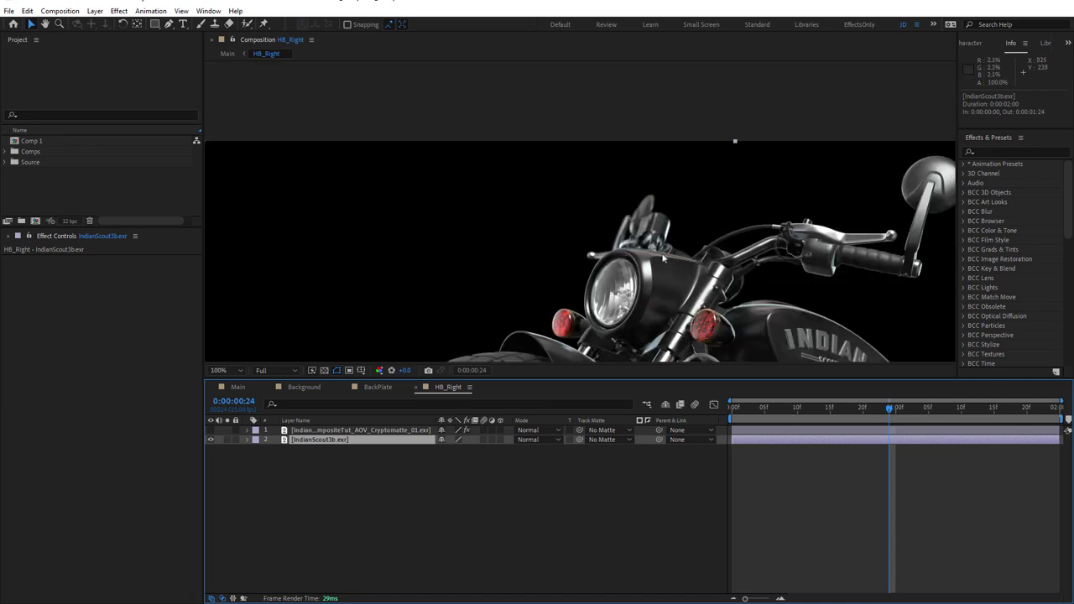
scroll(663, 256, "up", 2)
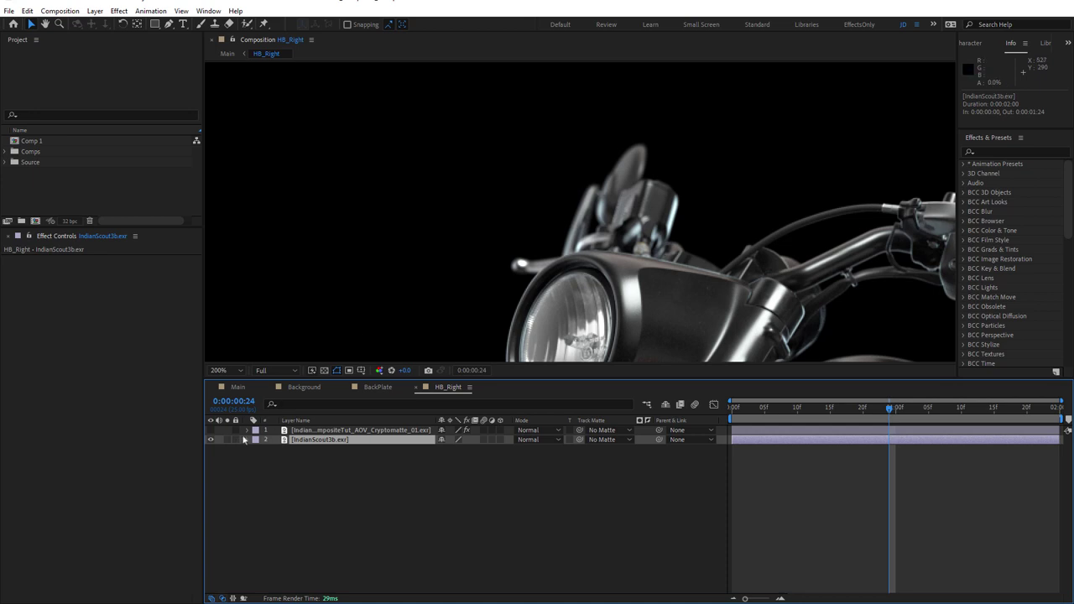
key("alt+4")
key("alt+4")
left_click(322, 431)
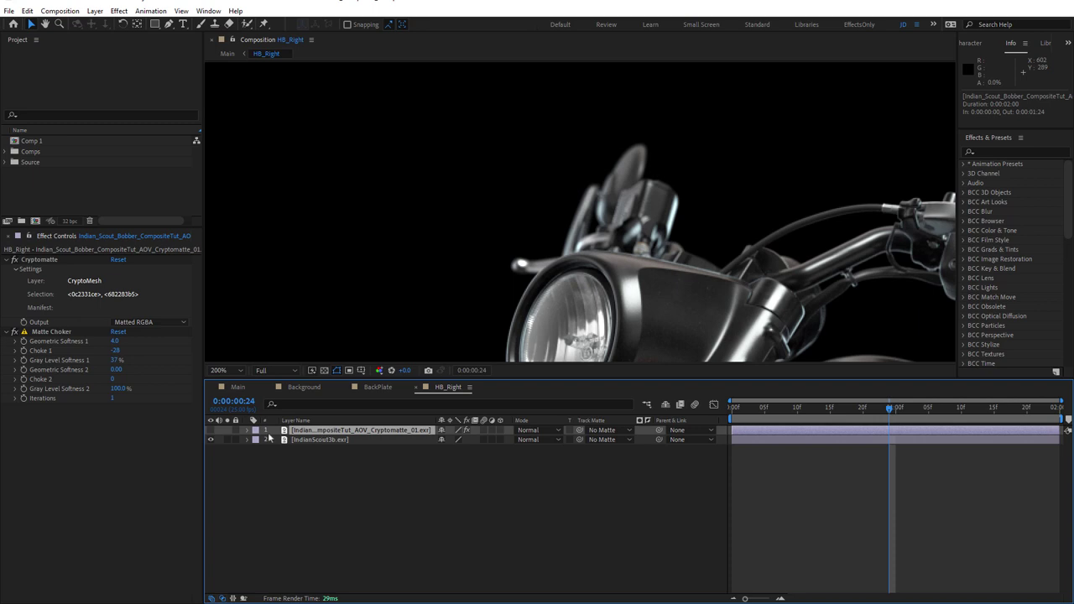
left_click(211, 439)
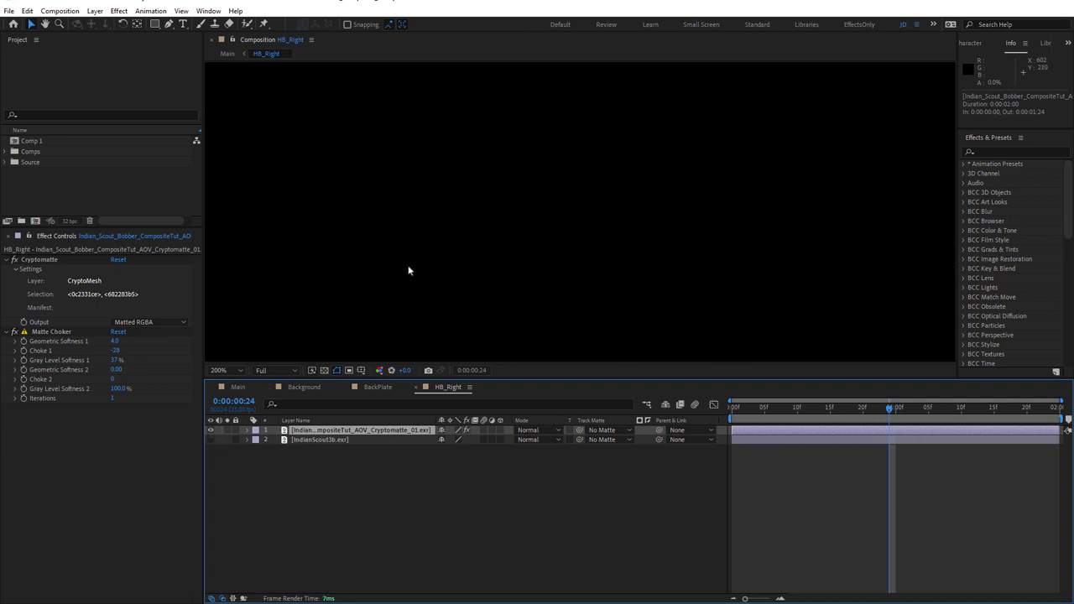
- Switch the Cryptomatte effect's Output to Colors to show colour-coded ID mattes
left_click(37, 261)
left_click(135, 324)
left_click(143, 334)
scroll(569, 238, "down", 2)
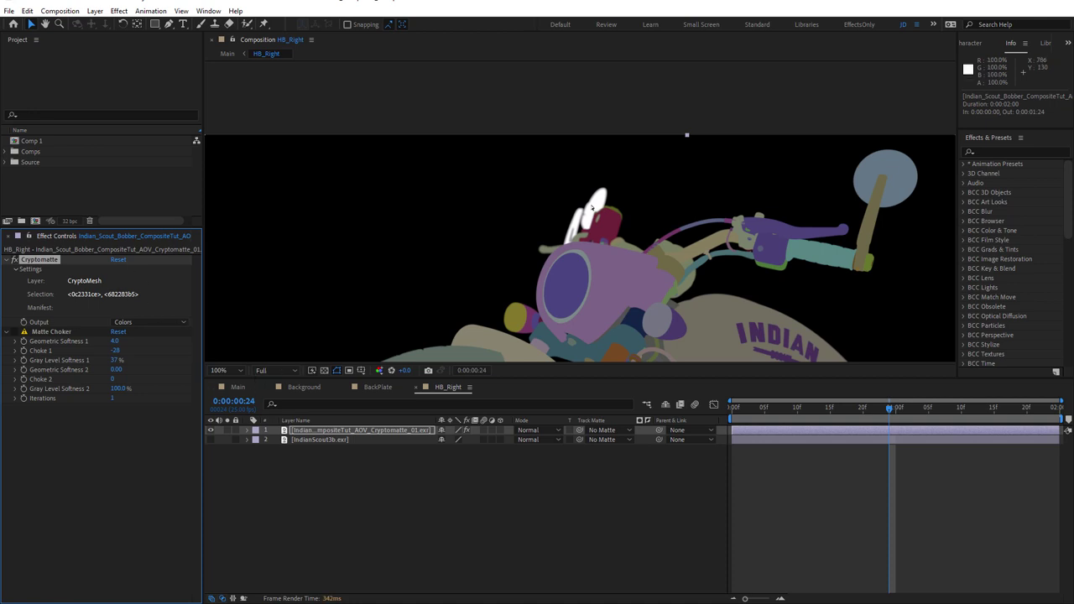
scroll(599, 203, "down", 4)
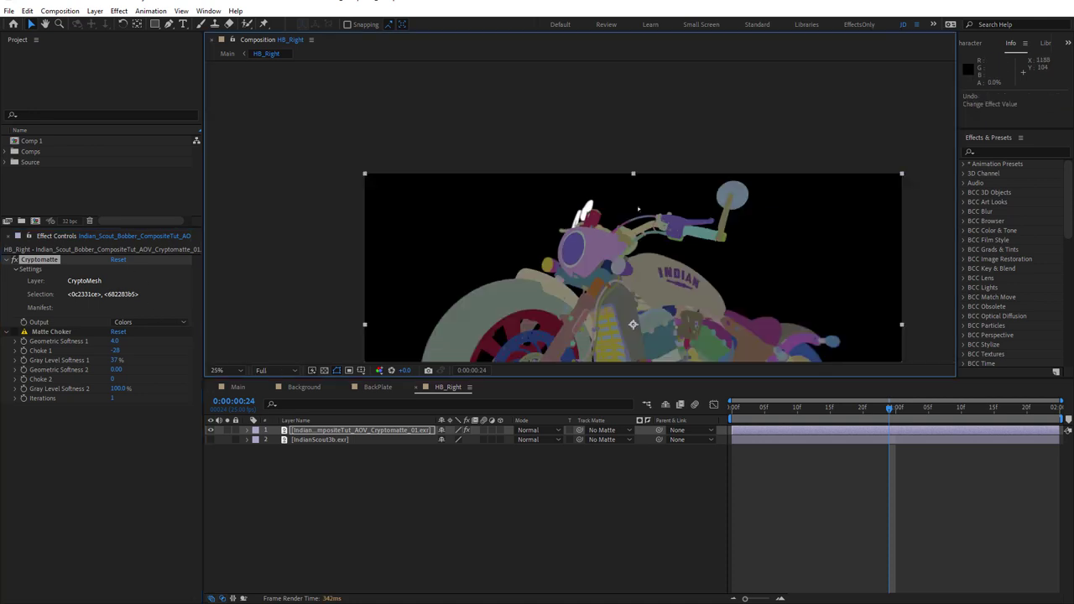
scroll(628, 308, "up", 4)
scroll(638, 308, "down", 4)
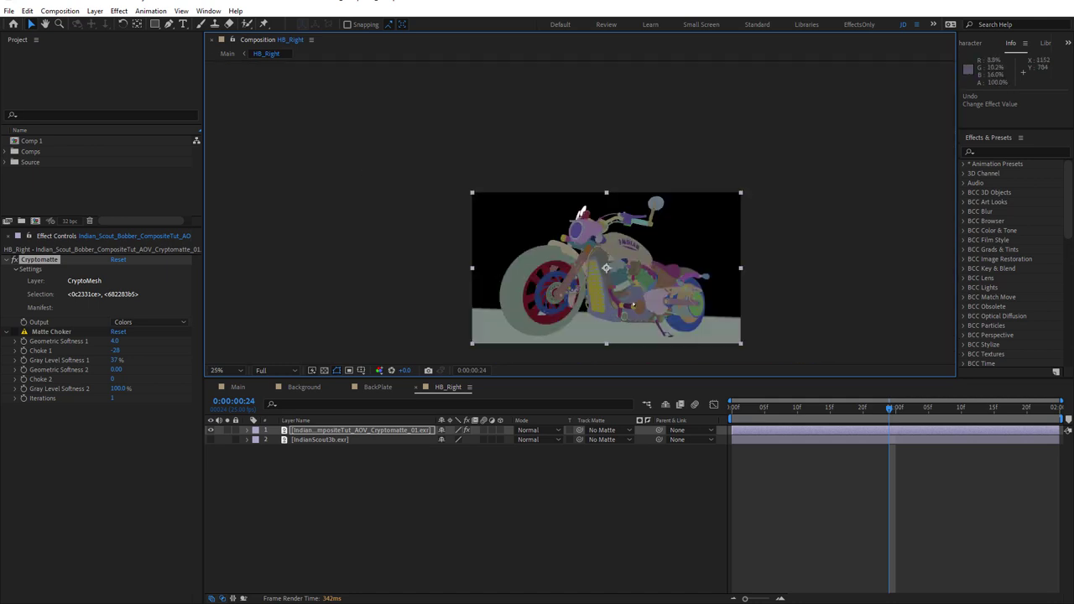
- Deselect all, inspect the colour-coded motorcycle, then Reset the cryptomatte layer's selection
key("ctrl+shift+a")
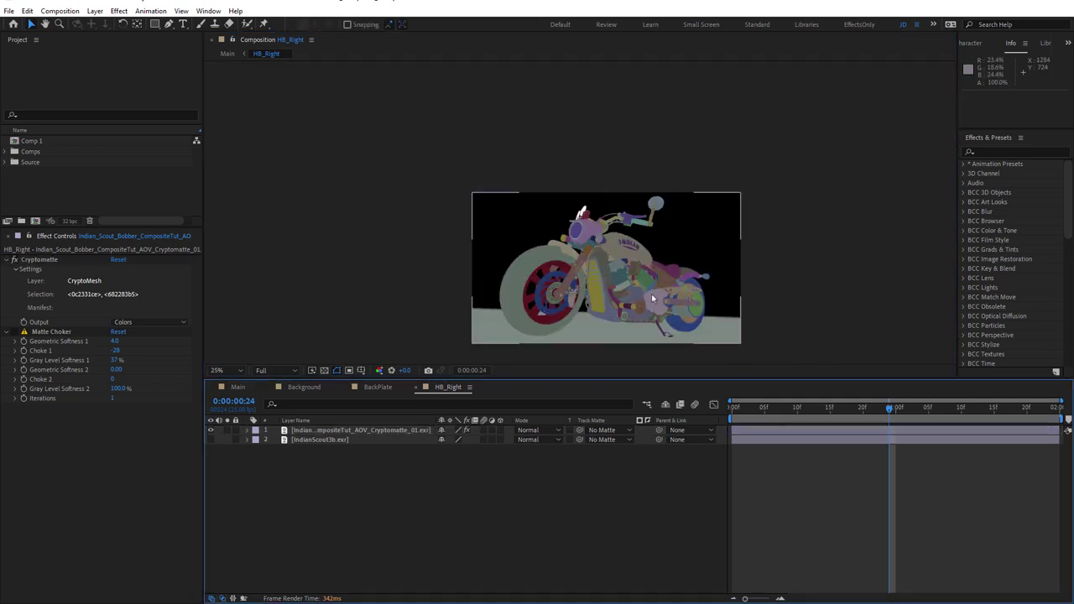
left_click_drag(649, 309, 635, 270)
scroll(616, 219, "up", 2)
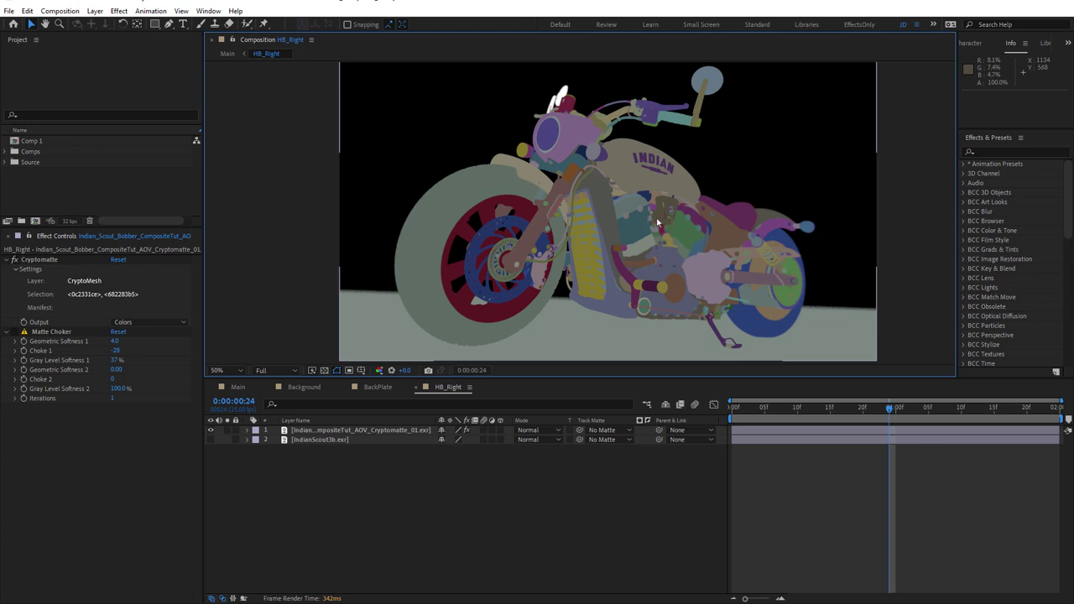
scroll(657, 223, "up", 6)
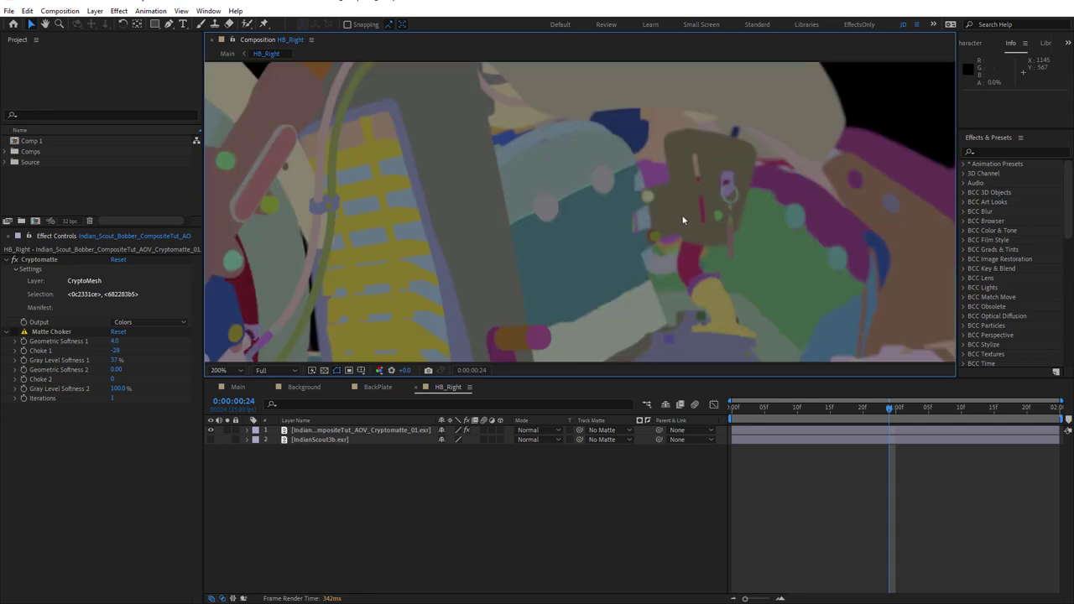
scroll(730, 210, "up", 3)
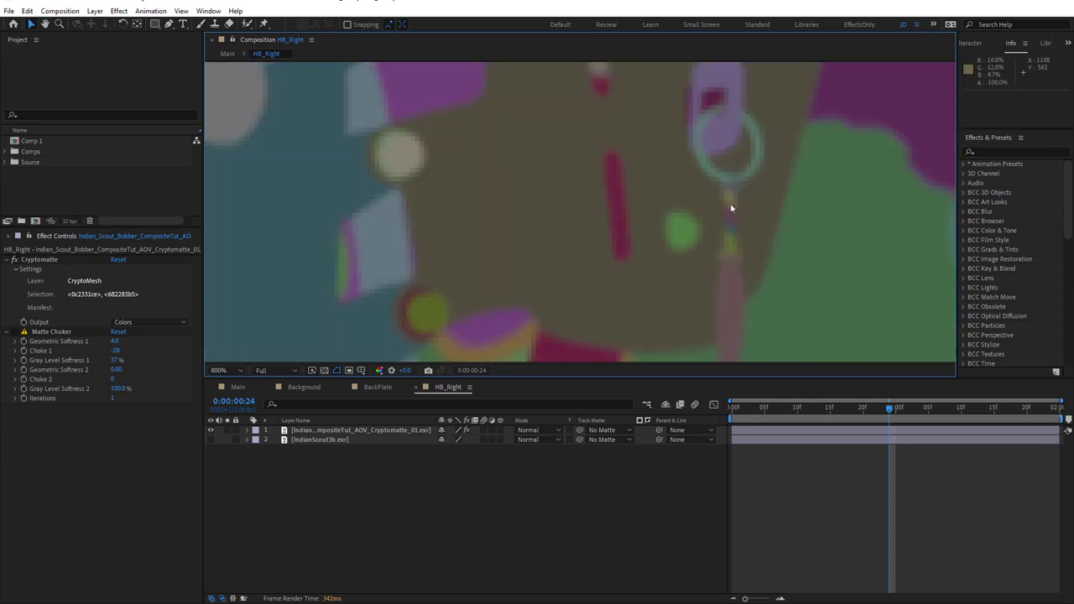
scroll(730, 203, "up", 1)
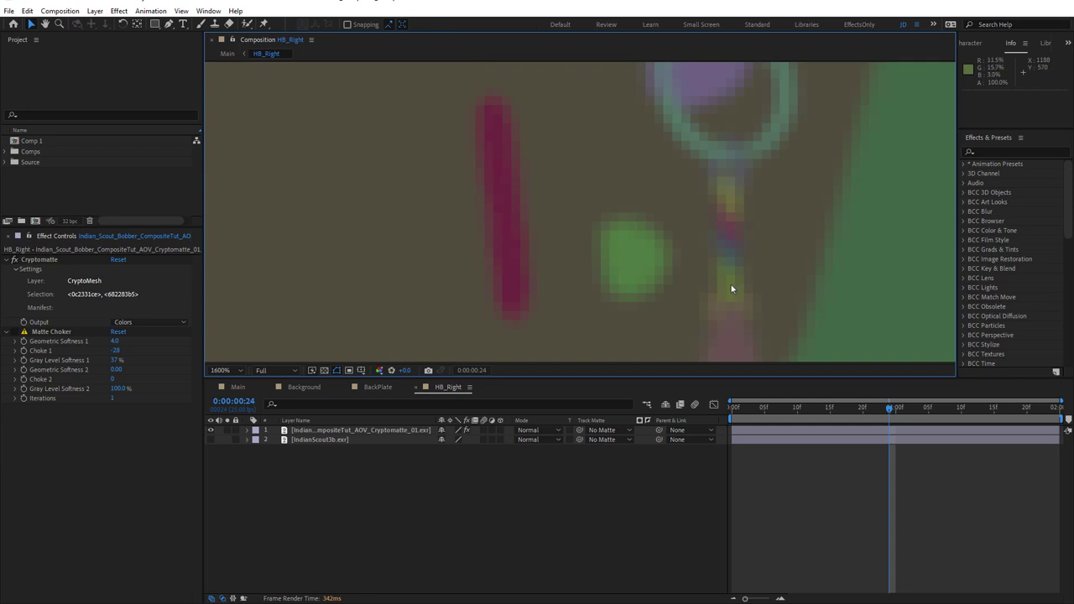
scroll(717, 222, "down", 4)
scroll(714, 227, "down", 4)
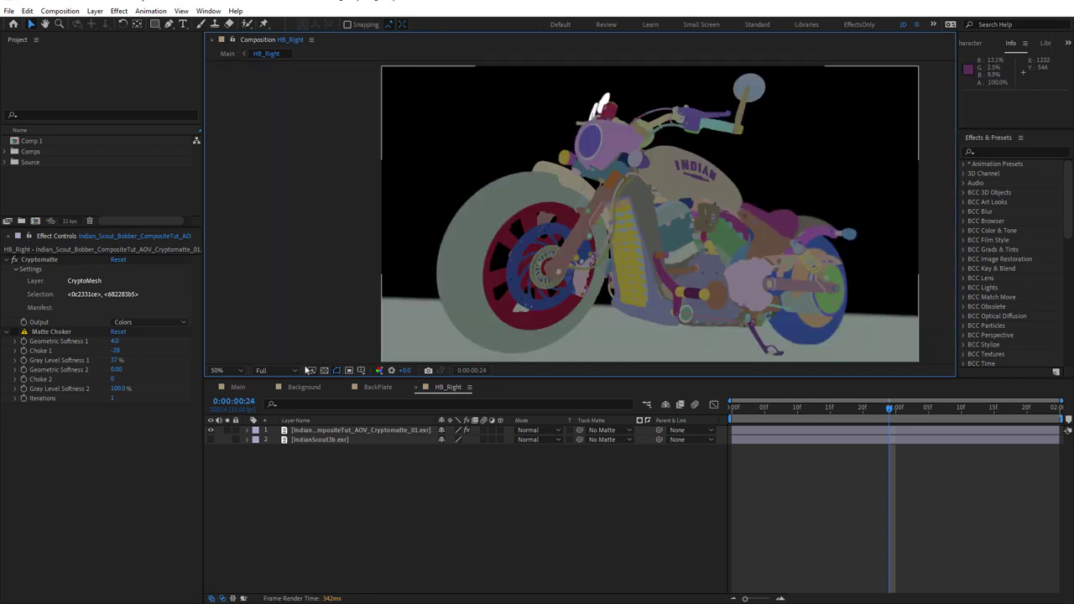
left_click(309, 431)
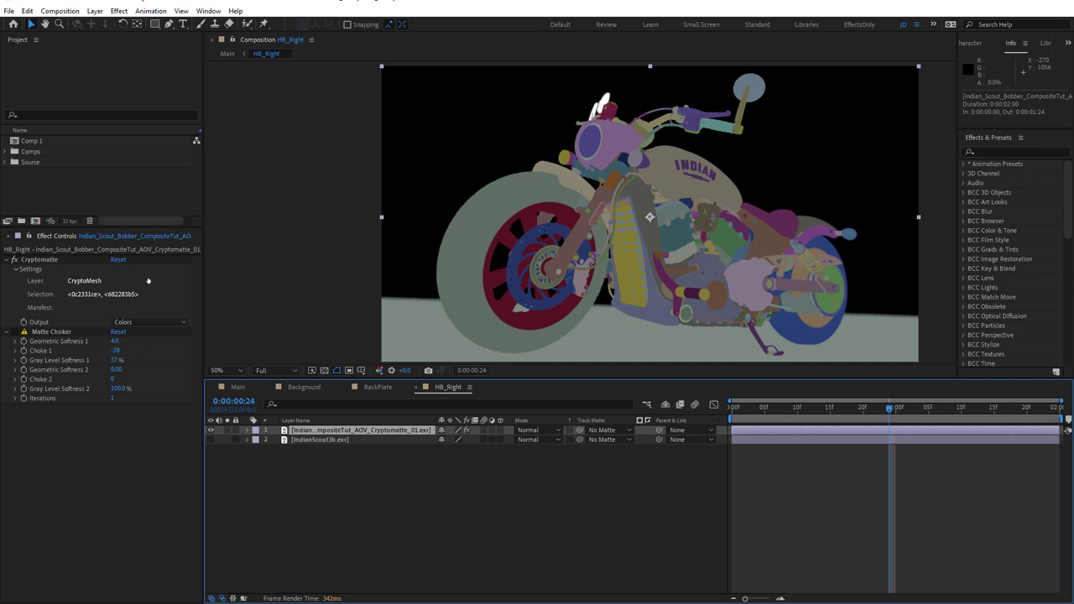
left_click(118, 260)
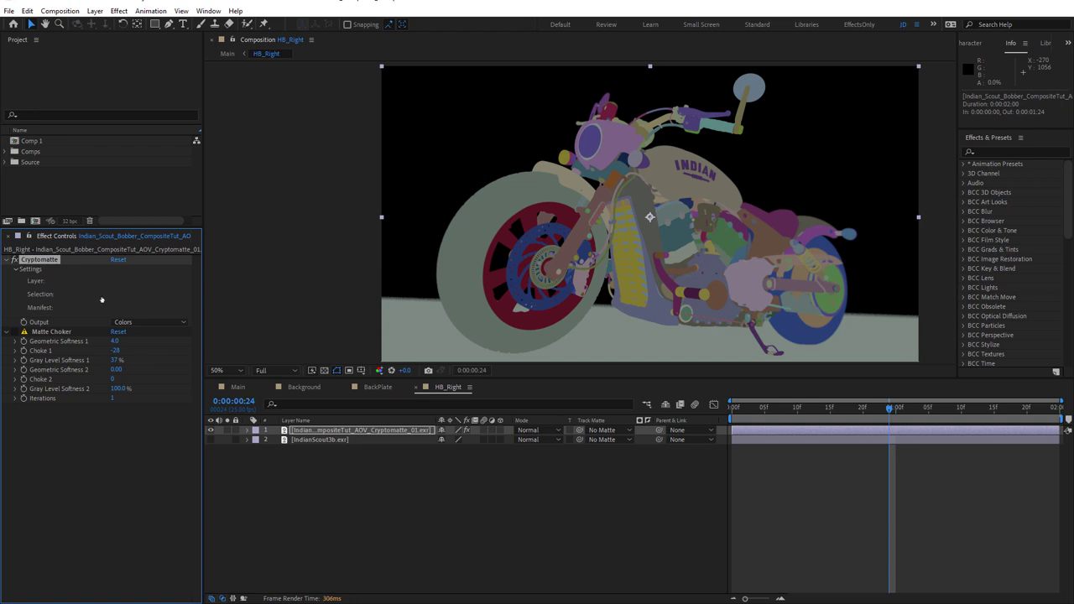
- Pick the two windscreen pieces in the viewer, undoing the accidental red part
scroll(629, 105, "up", 4)
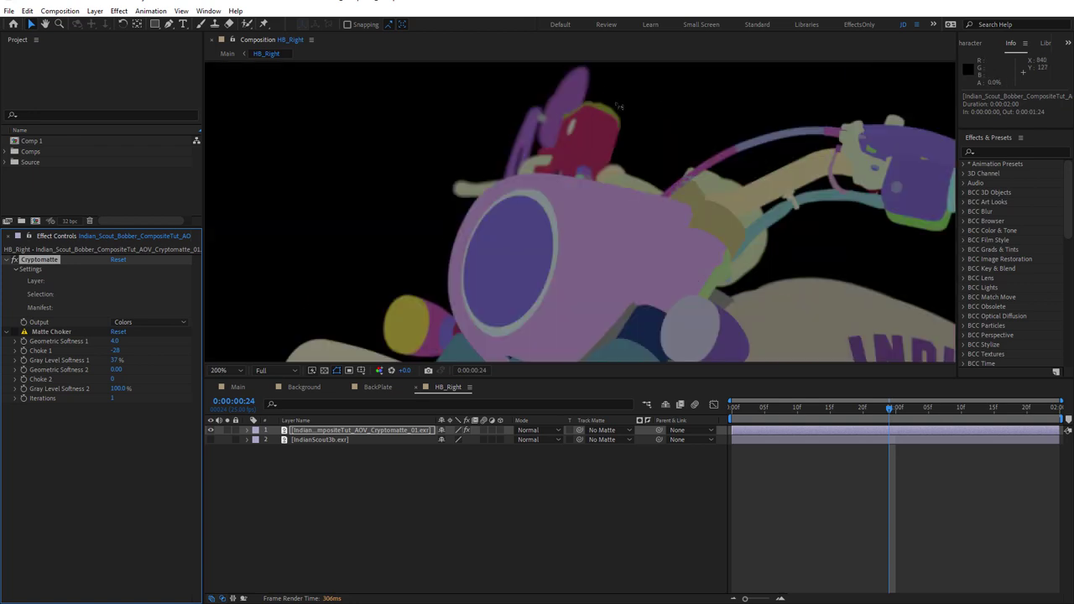
left_click(567, 98)
left_click(542, 124)
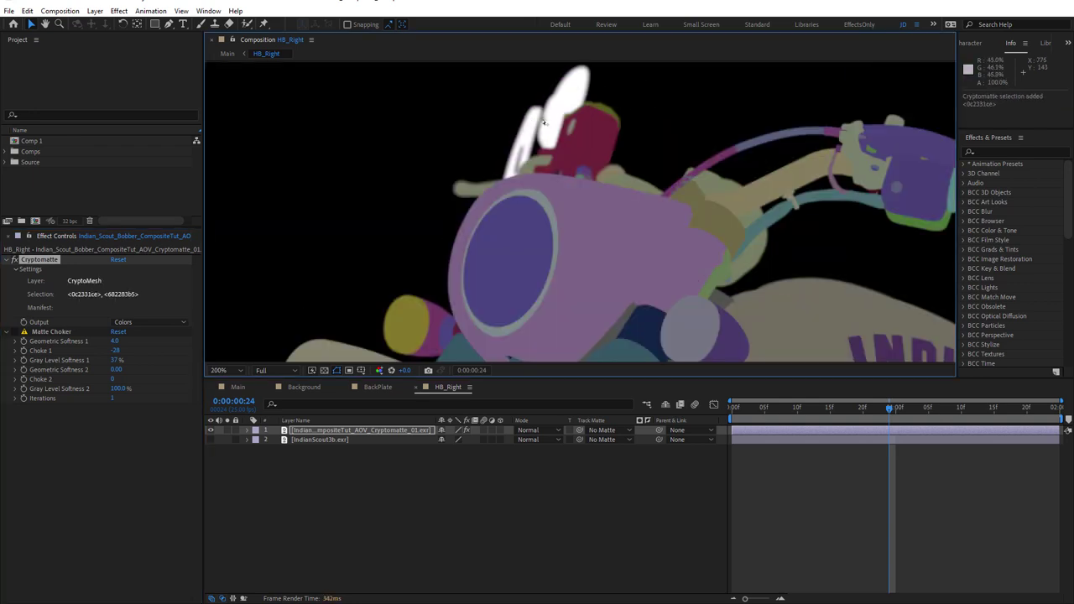
left_click(567, 118)
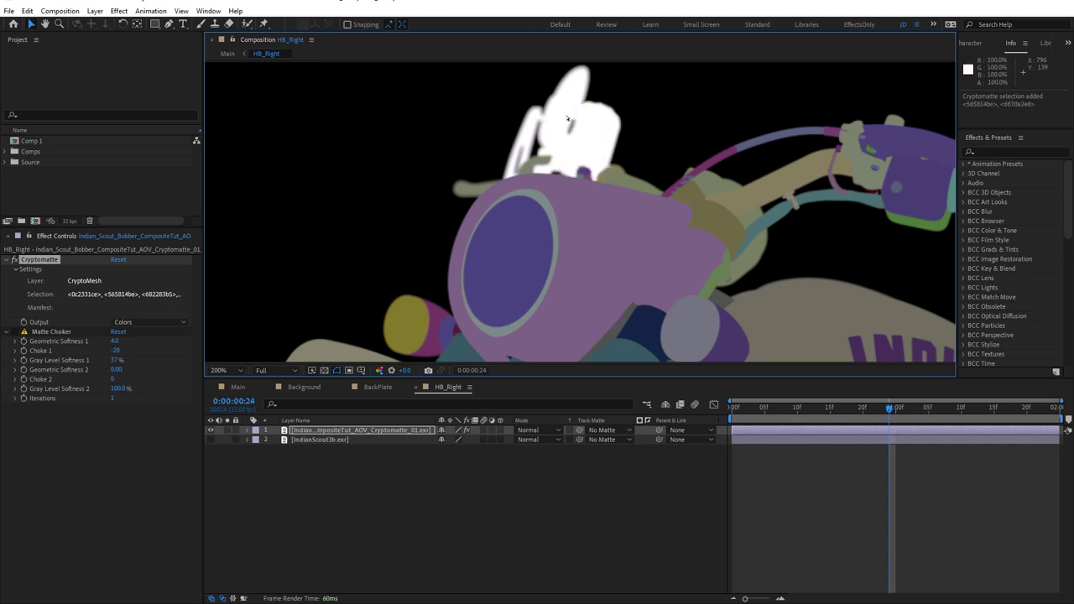
key("ctrl+z")
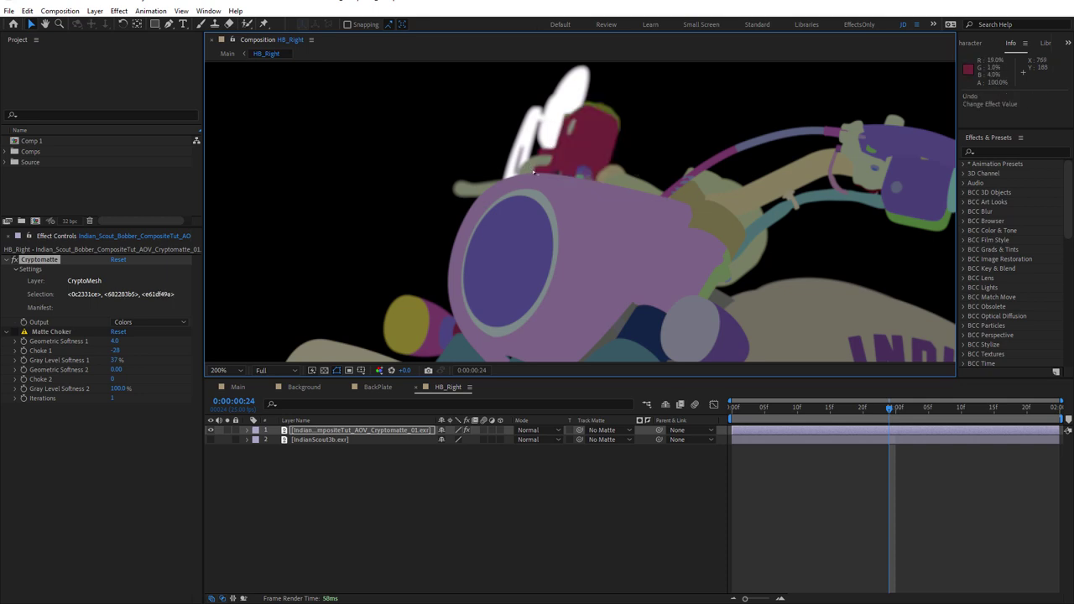
- Set Cryptomatte Output to Matted RGBA, solo the cryptomatte layer, and show the transparency grid
left_click(130, 321)
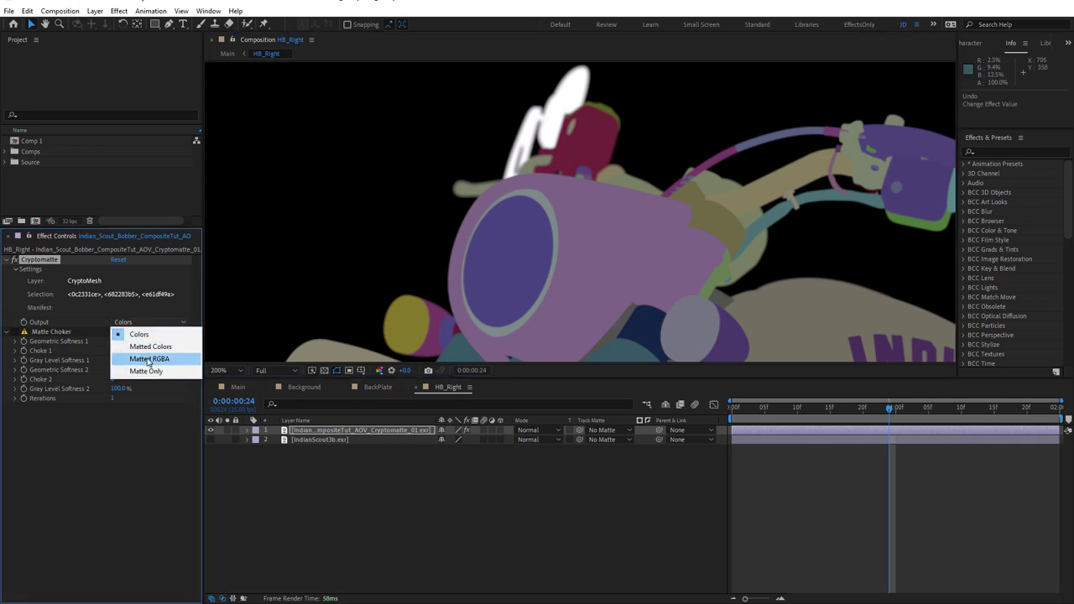
left_click(153, 359)
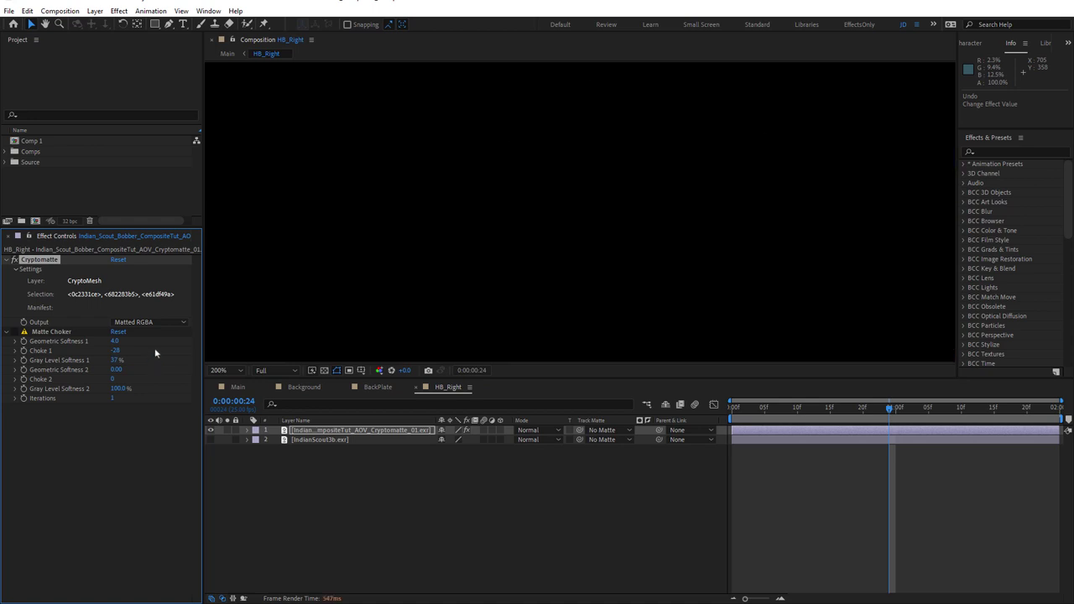
left_click(226, 429)
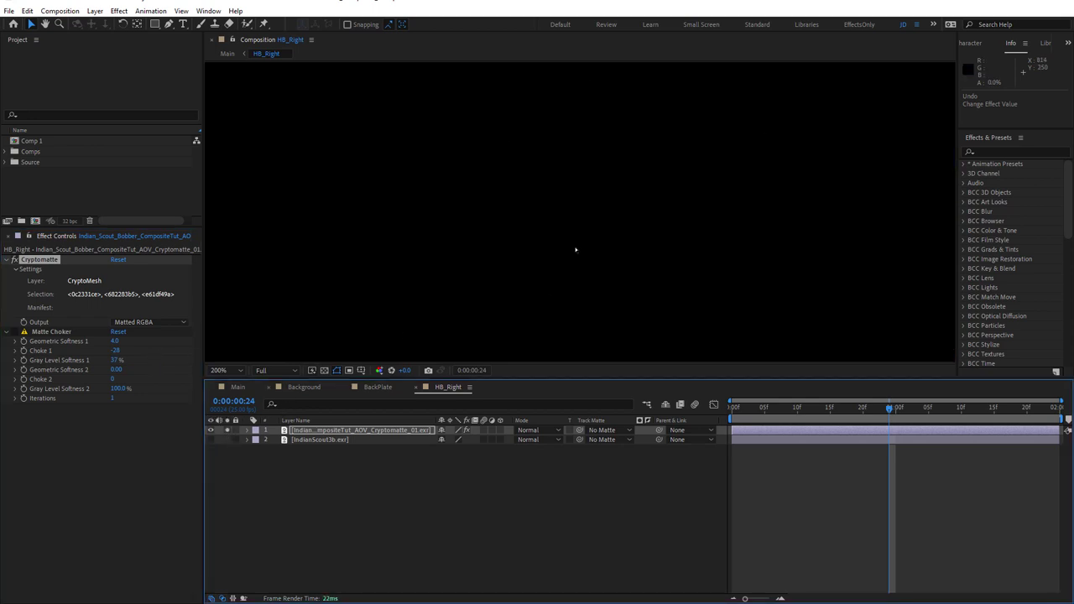
scroll(496, 283, "down", 2)
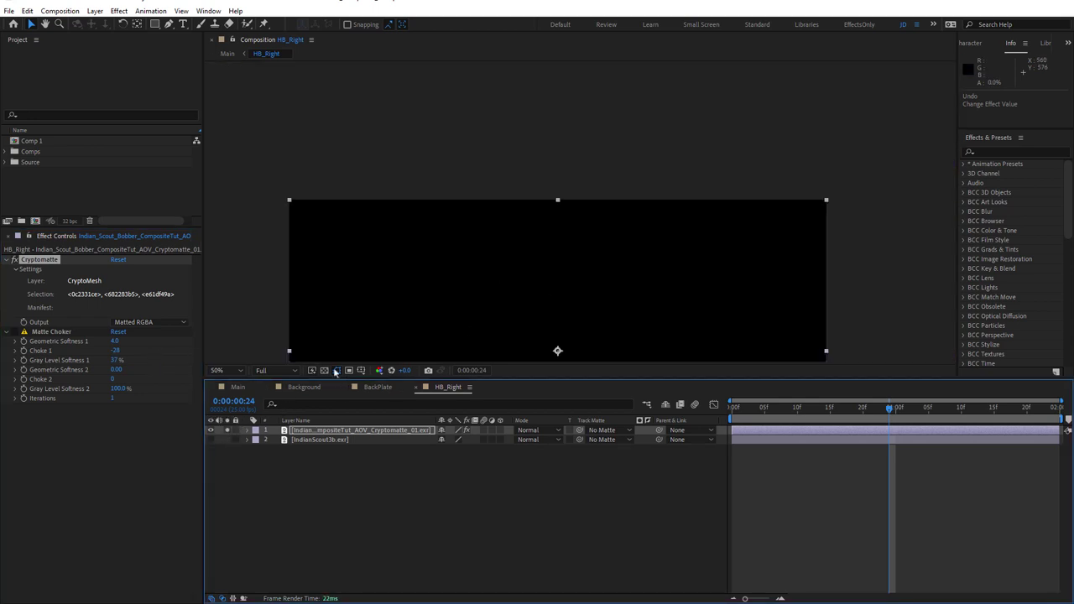
left_click(324, 373)
scroll(508, 245, "up", 2)
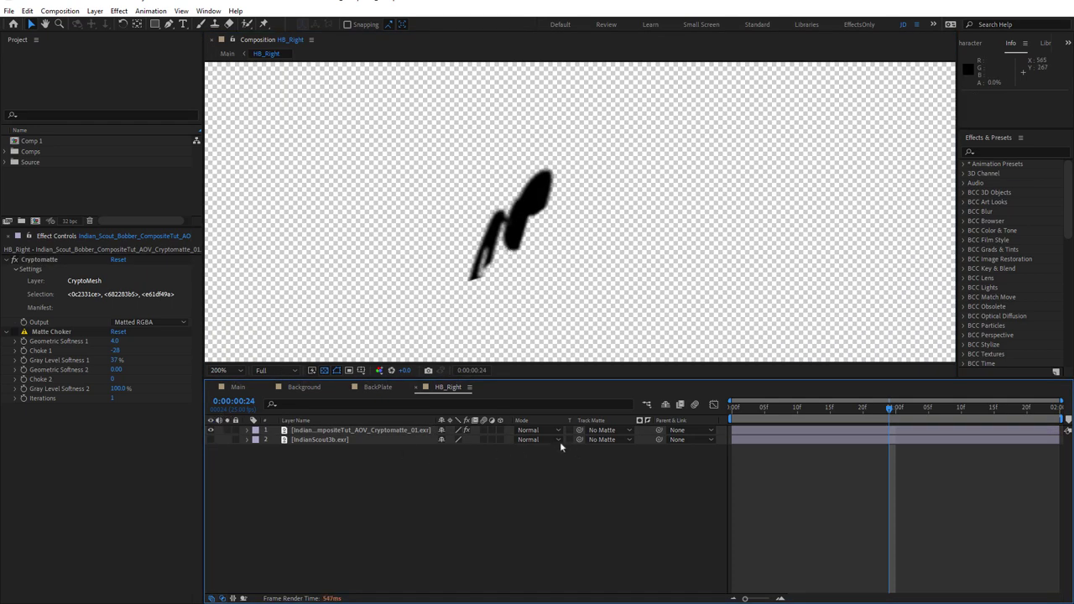
- Make IndianScout3b visible with the cryptomatte layer as its Track Matte, then return to Main
left_click(303, 445)
left_click(211, 440)
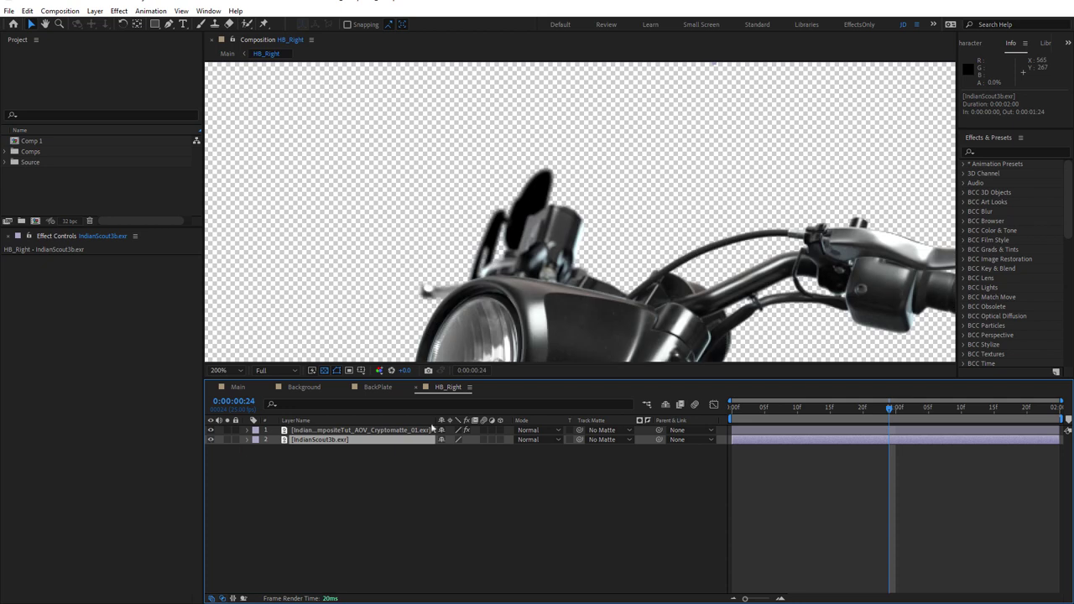
left_click(610, 440)
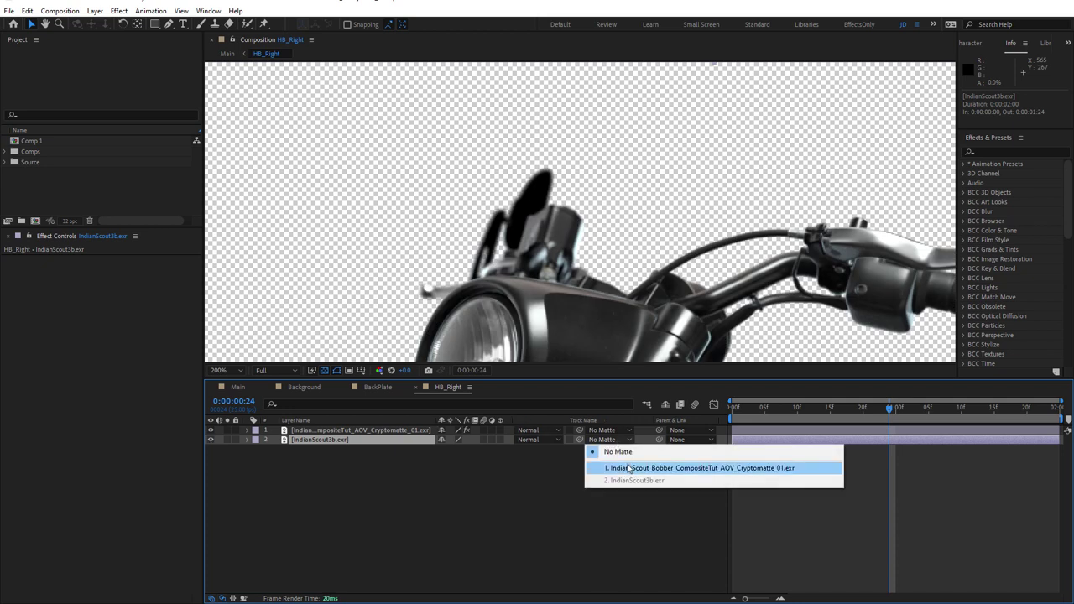
left_click(628, 468)
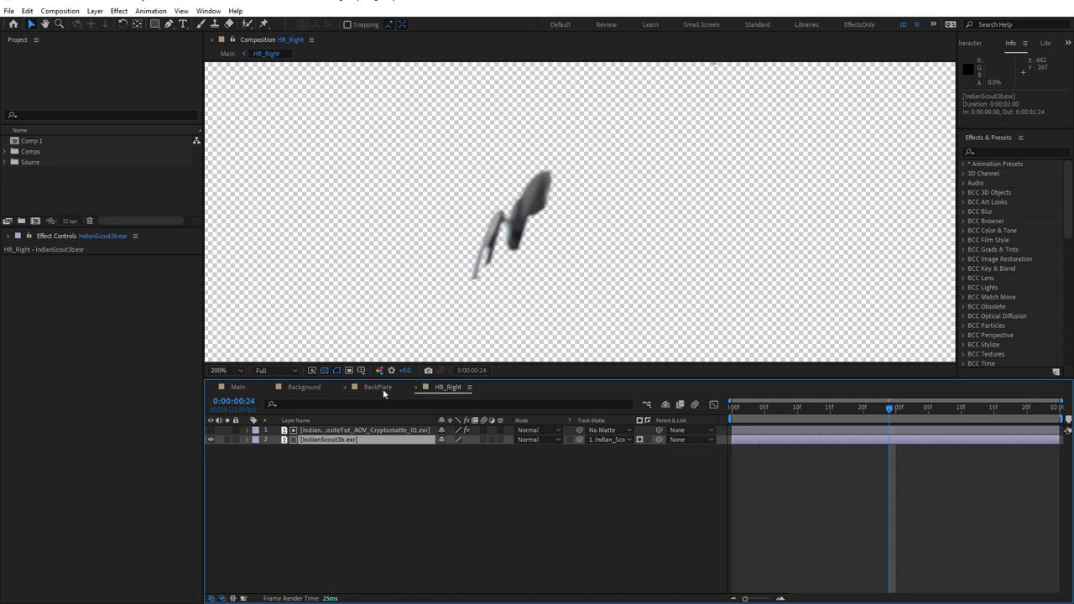
key("shift+Escape")
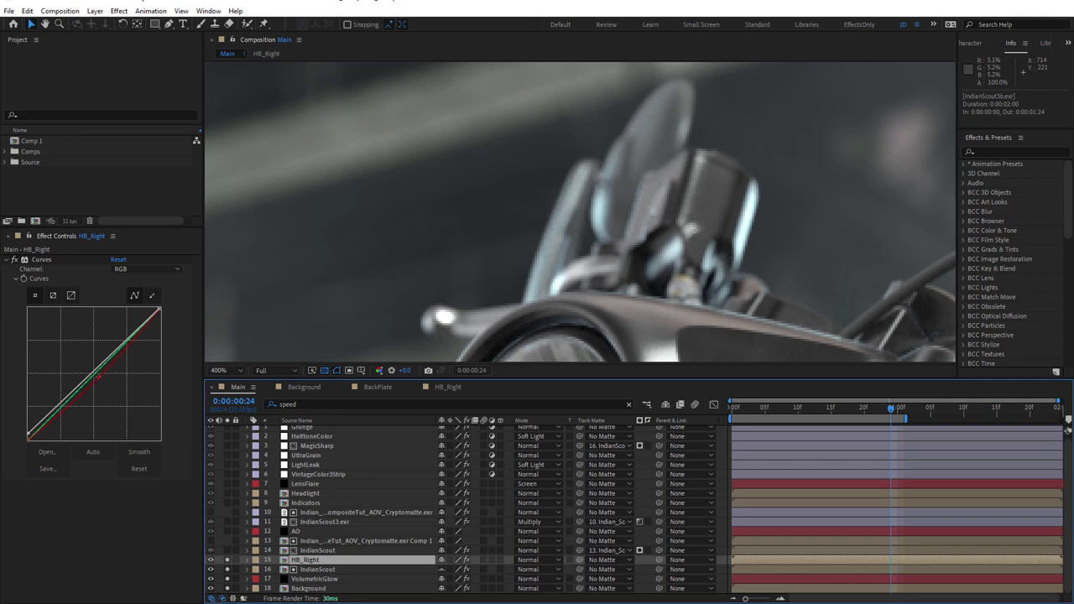
- Select HB_Right's Curves effect and toggle it off and on to compare the shot
left_click(99, 375)
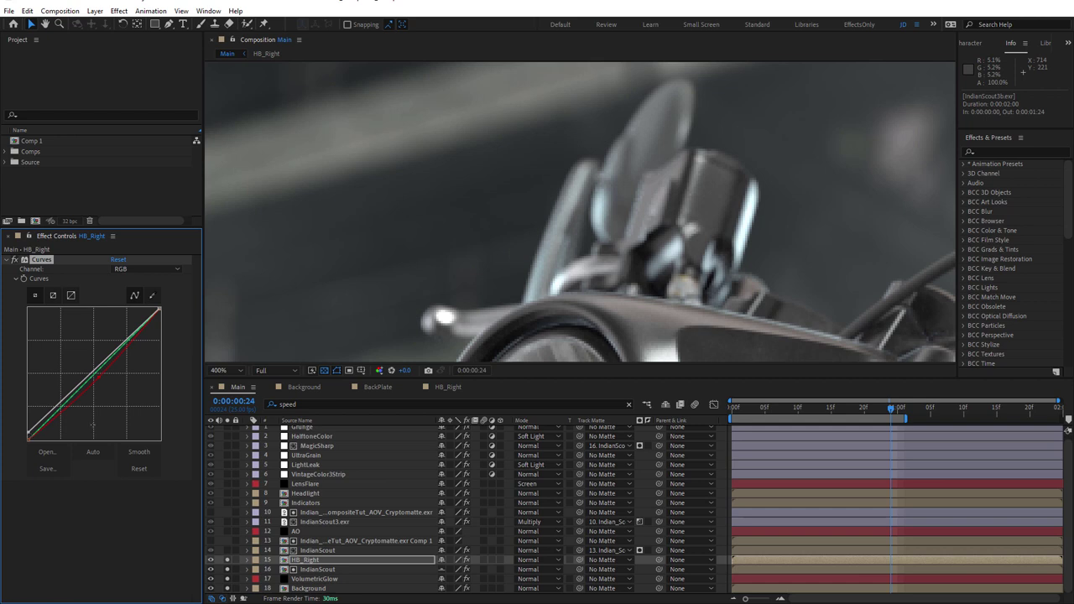
scroll(517, 191, "down", 4)
scroll(518, 191, "down", 1)
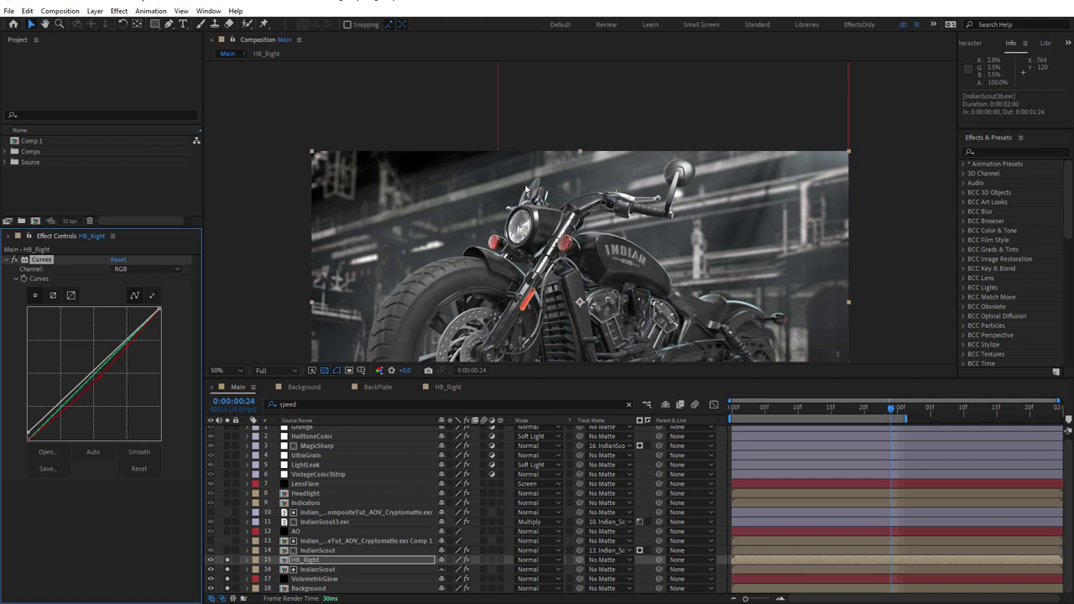
scroll(518, 192, "up", 1)
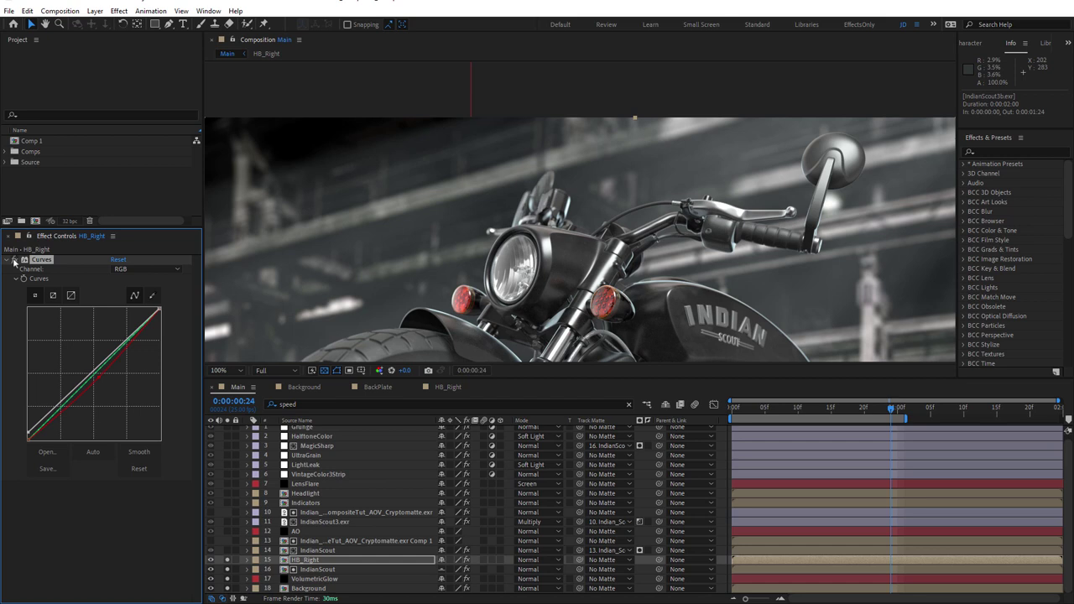
scroll(553, 183, "down", 1)
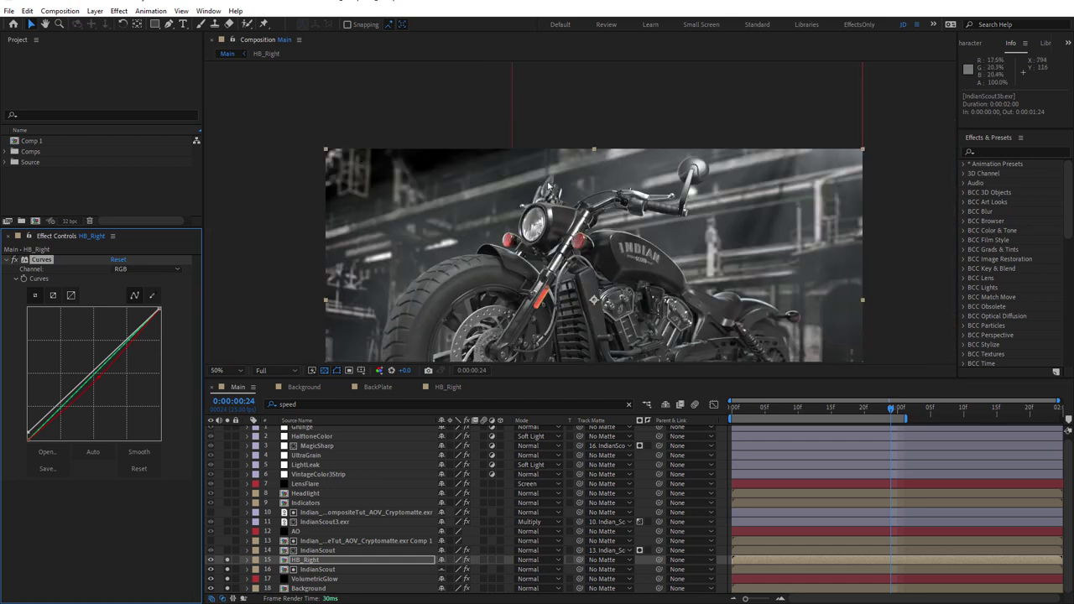
scroll(552, 183, "up", 2)
scroll(553, 183, "down", 5)
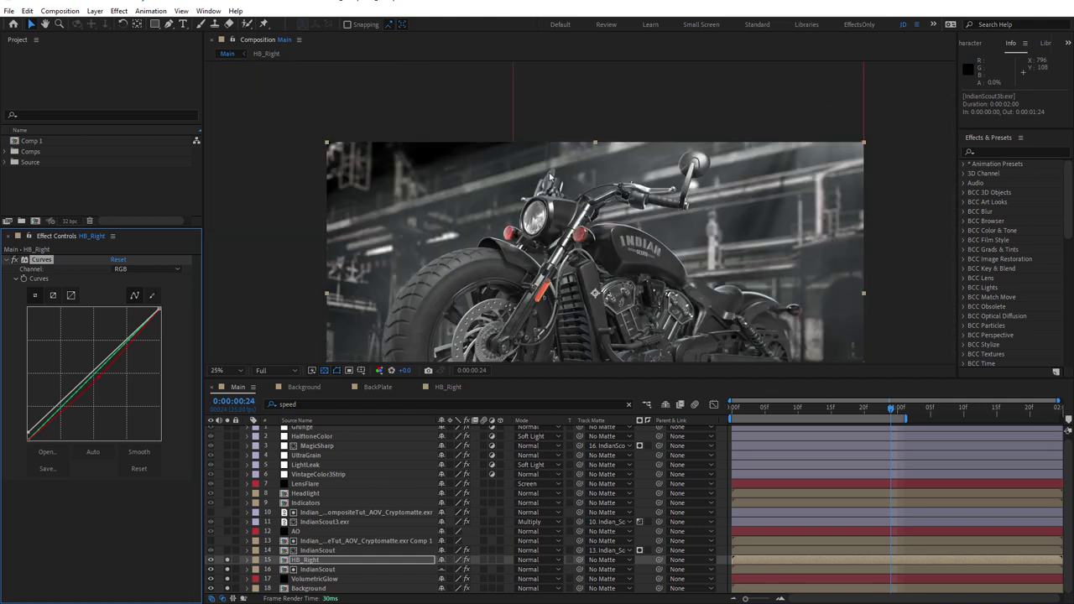
scroll(558, 177, "up", 2)
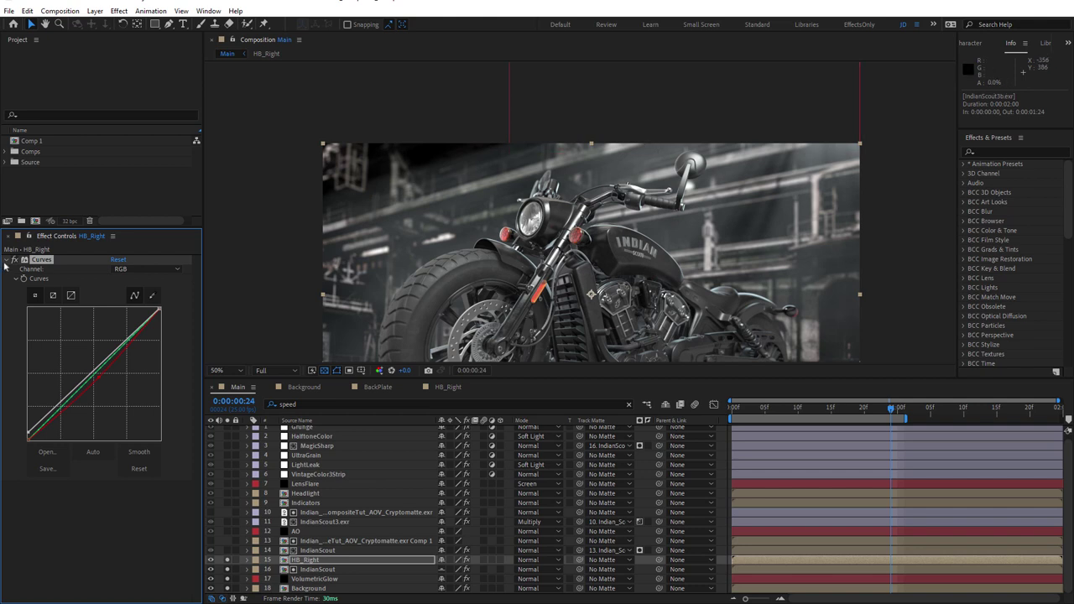
left_click(15, 261)
left_click(15, 260)
- Toggle the IndianScout layer's solo several times to compare, leaving it un-soloed
left_click(225, 552)
left_click(226, 553)
left_click(226, 552)
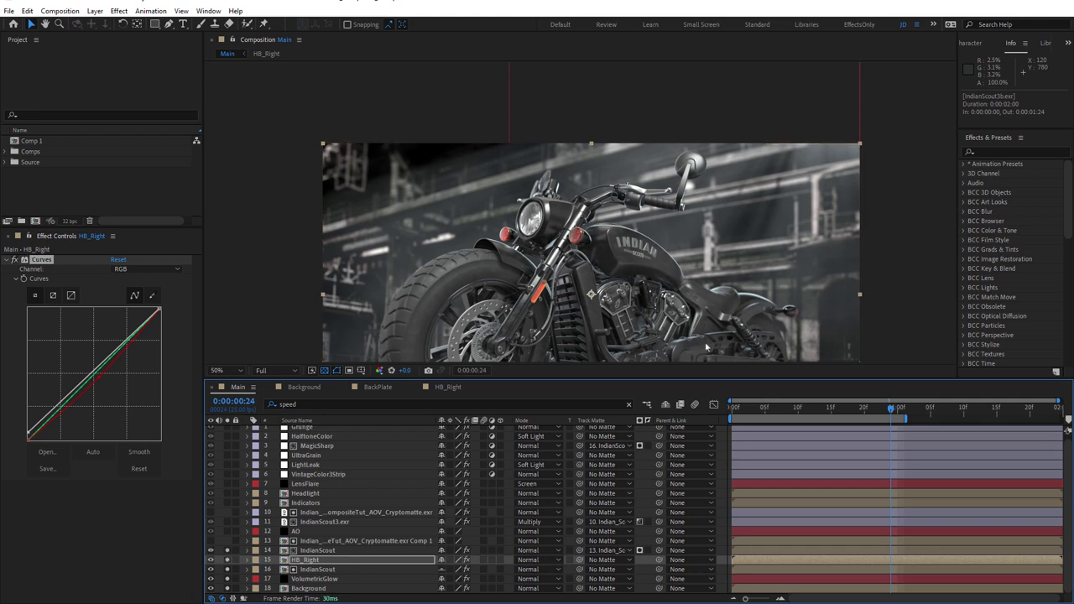
scroll(564, 174, "up", 2)
scroll(564, 174, "down", 2)
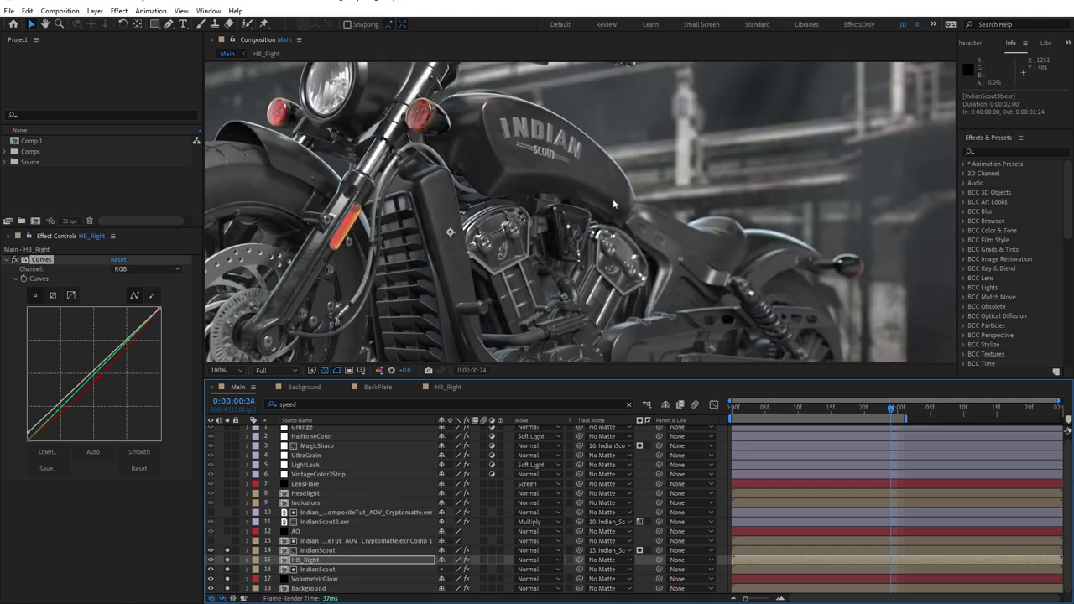
left_click(226, 552)
left_click(226, 551)
left_click(226, 552)
- Pan to the front wheel, select UltraGrain, and zoom in and out to inspect the tyre grain
left_click(296, 532)
left_click_drag(504, 277, 594, 217)
left_click_drag(590, 154, 680, 93)
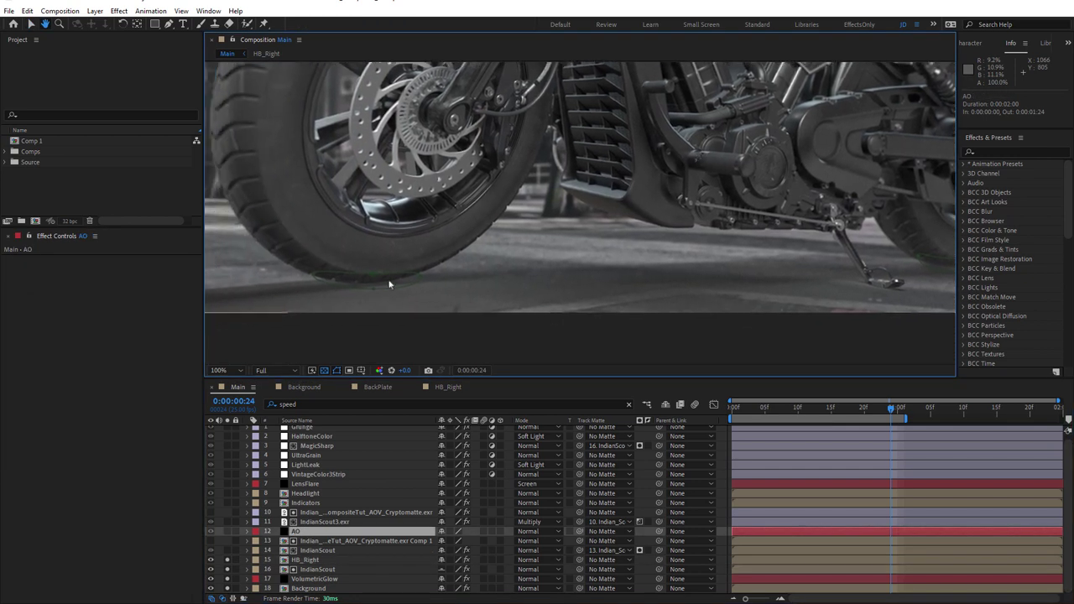
left_click(752, 454)
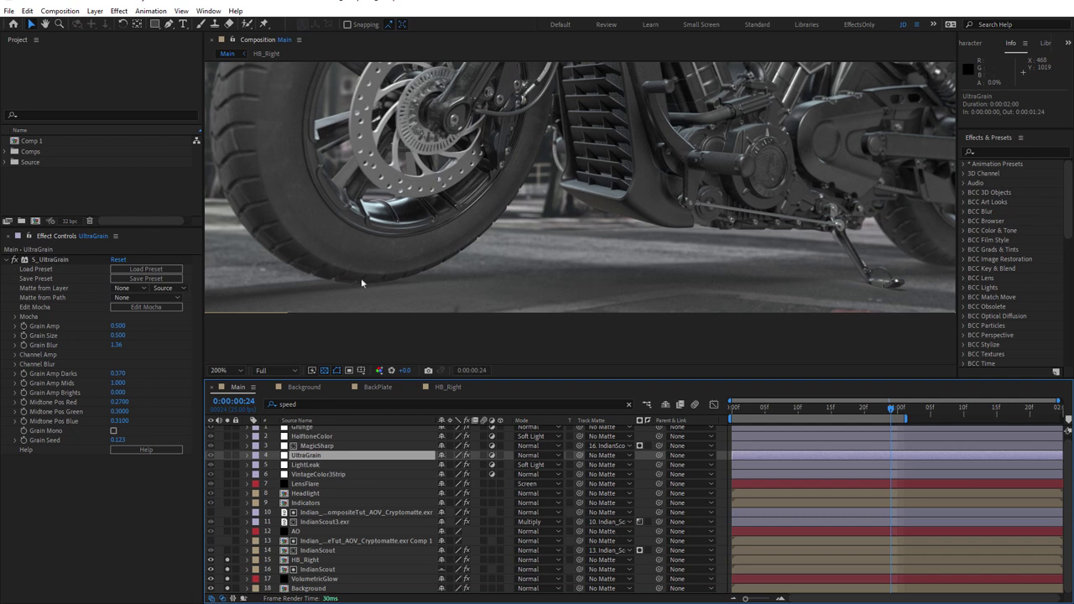
scroll(361, 277, "up", 1)
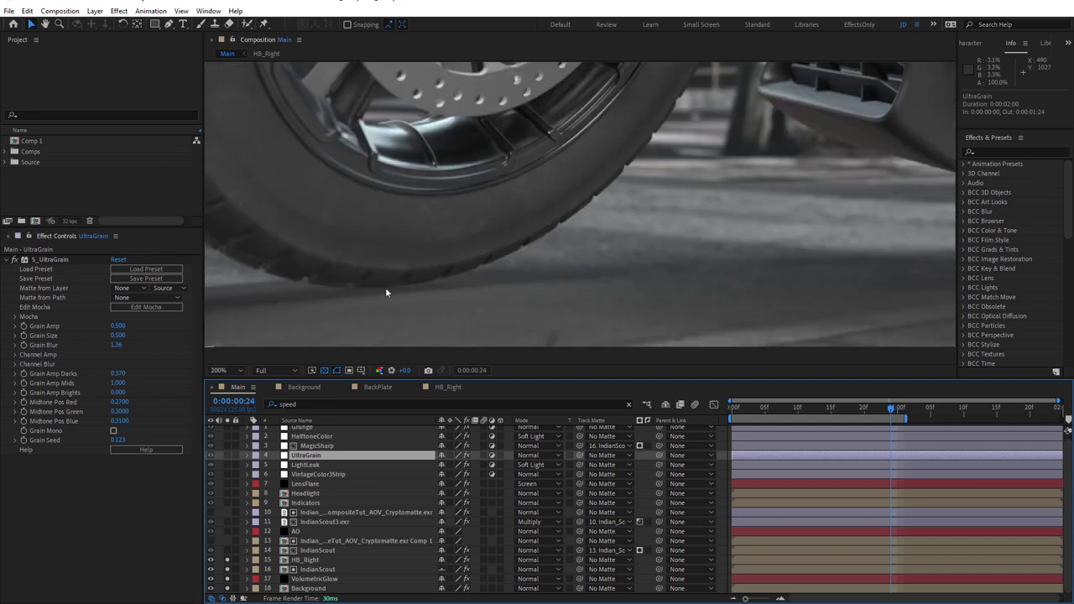
scroll(387, 287, "down", 6)
scroll(387, 289, "up", 8)
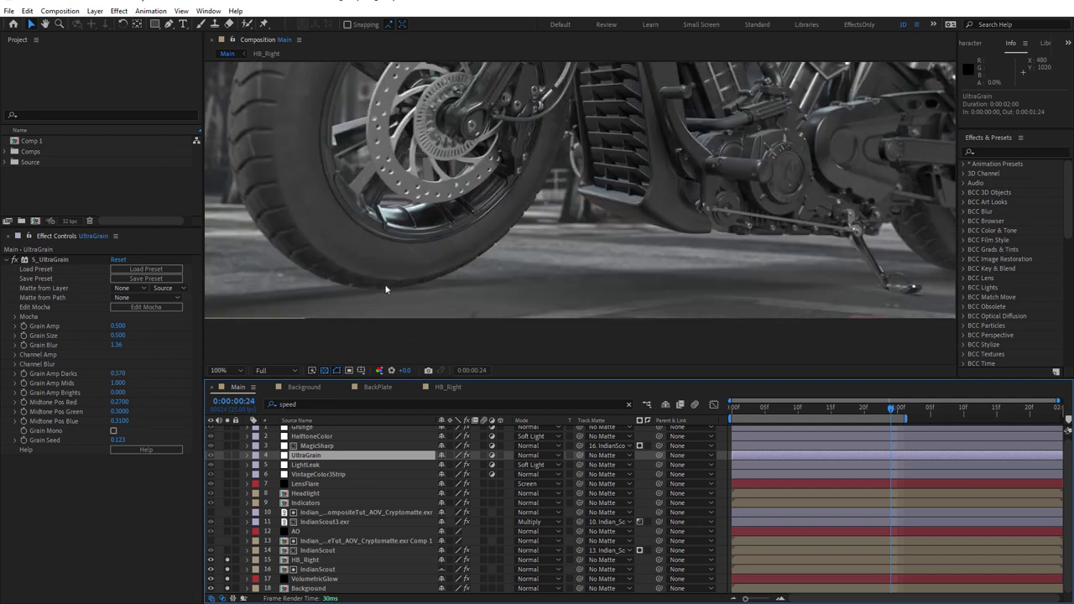
scroll(393, 300, "down", 6)
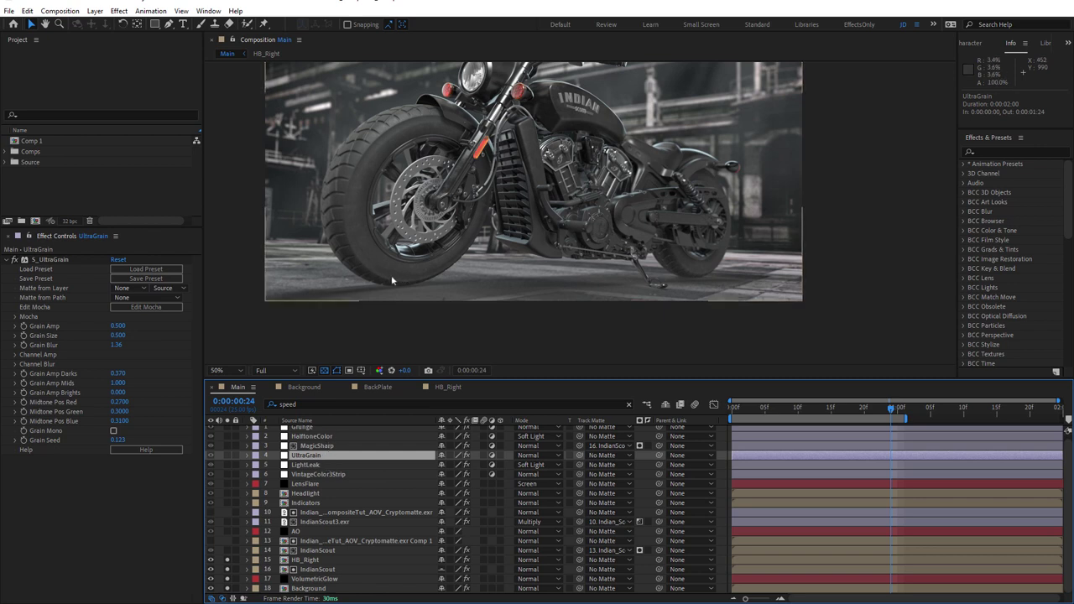
- Select the AO layer and review its mask in the viewer
left_click(305, 533)
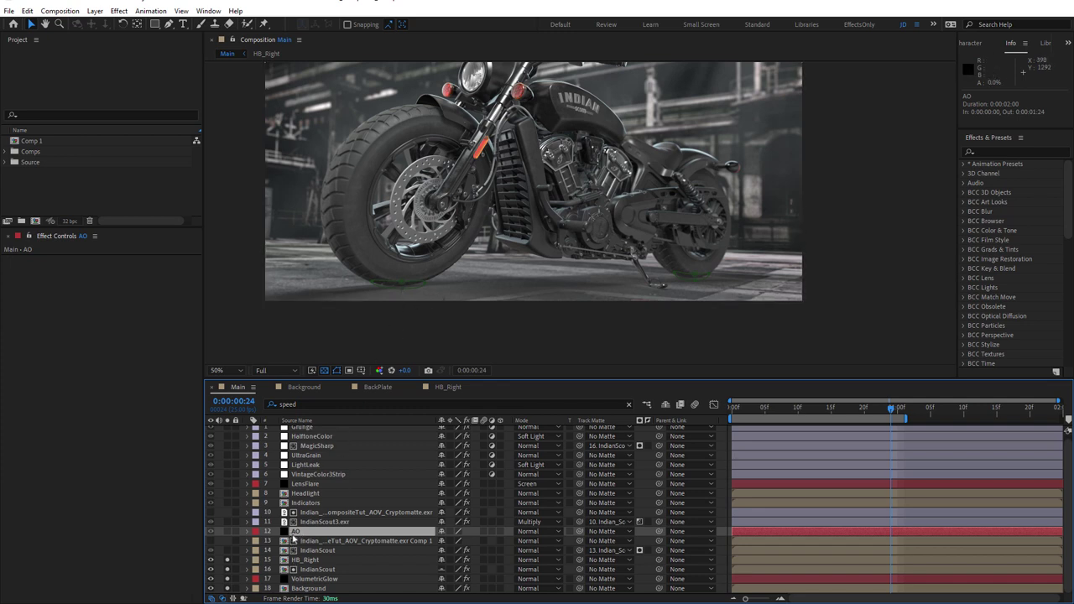
scroll(398, 302, "up", 4)
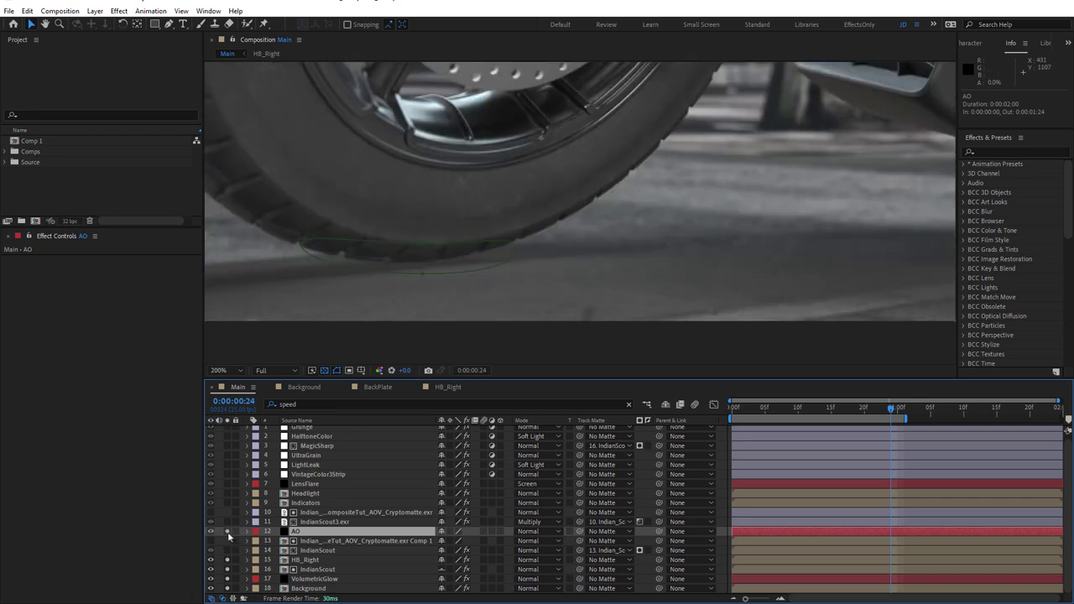
scroll(400, 251, "down", 4)
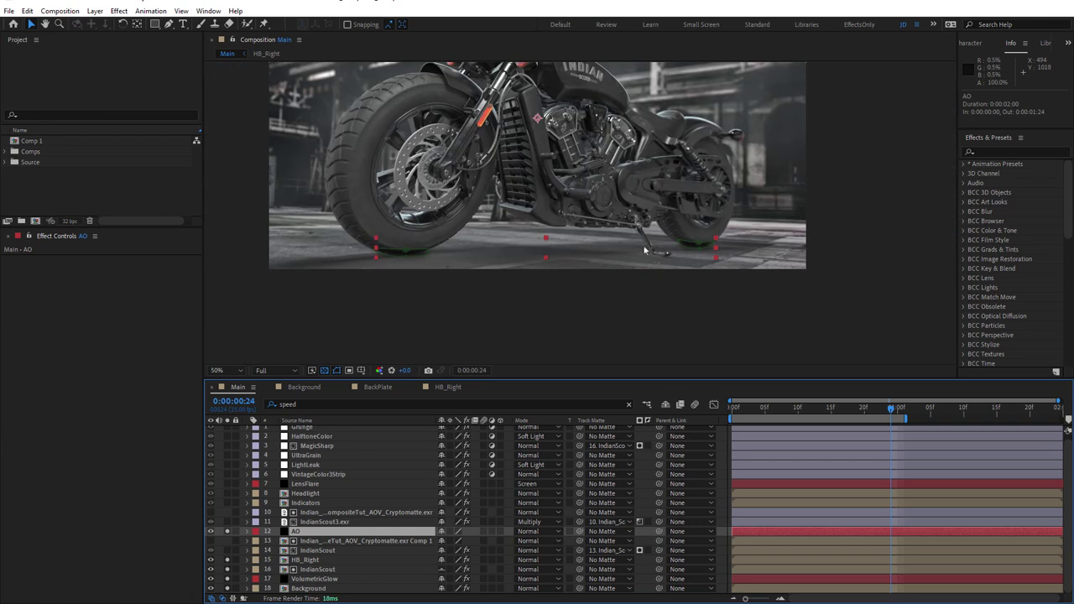
scroll(710, 247, "up", 4)
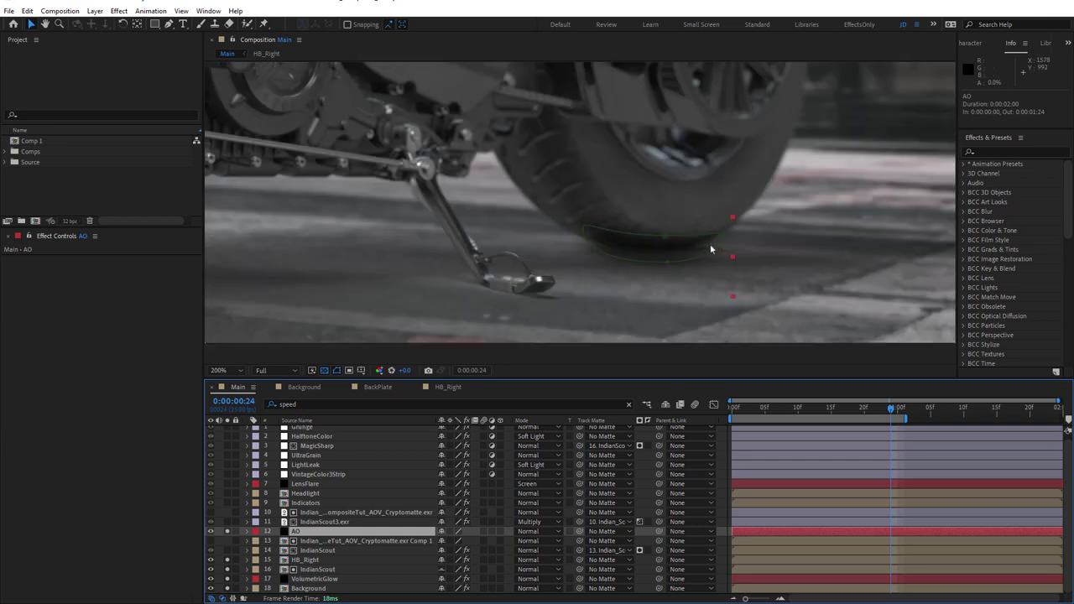
scroll(710, 250, "down", 2)
- View VintageColor3Strip's mask, zoom the timeline to frames, toggle AO's solo, and select IndianScout3.exr
left_click(667, 267)
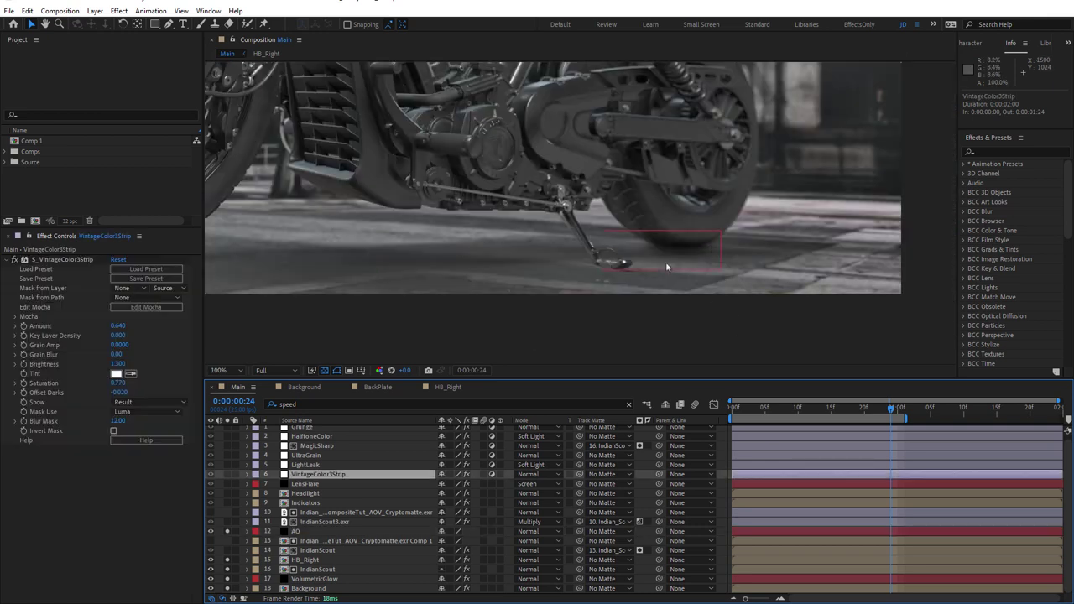
scroll(667, 267, "down", 2)
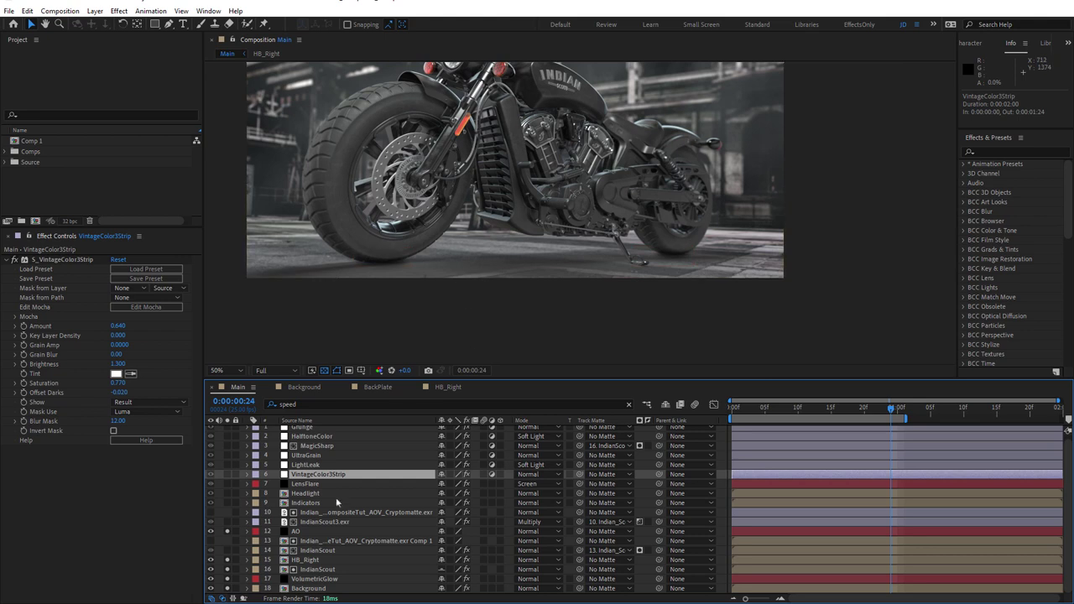
key("equal")
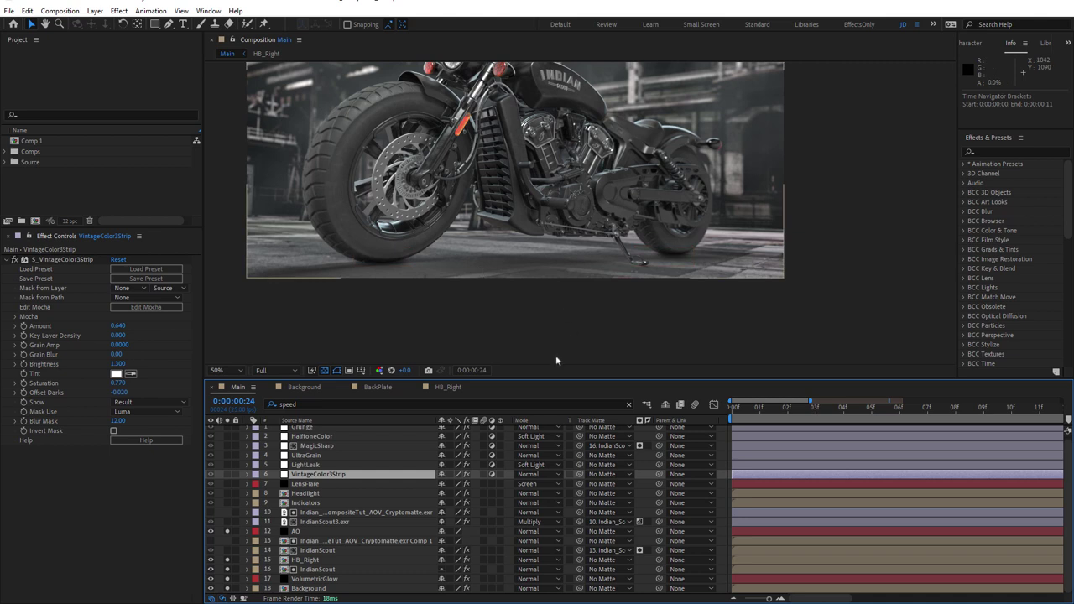
left_click(229, 532)
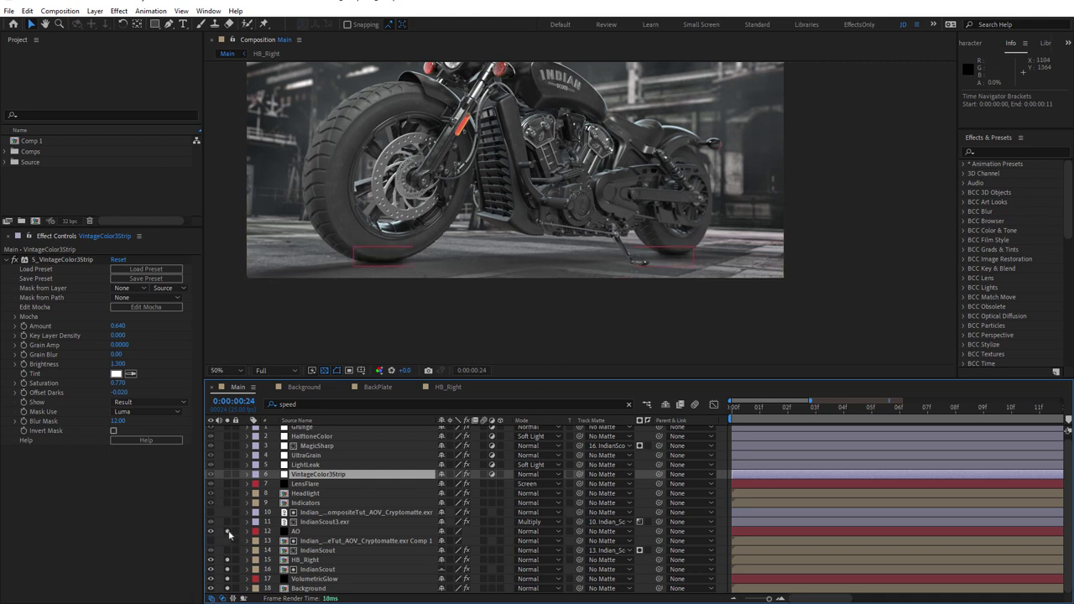
left_click(323, 524)
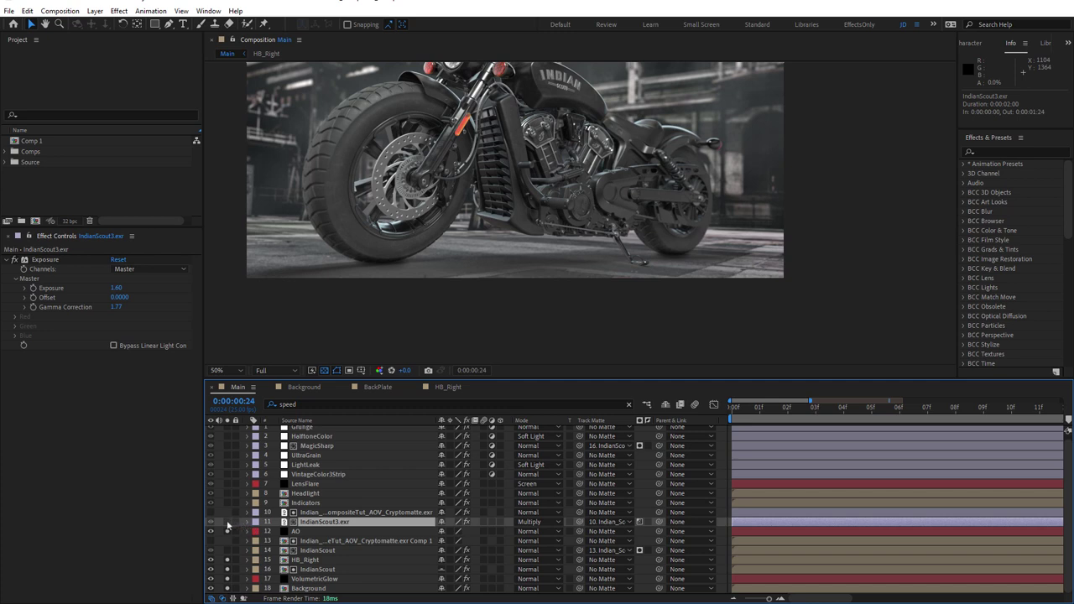
- Solo the IndianScout3.exr layer and confirm its blend mode stays Multiply
left_click(227, 523)
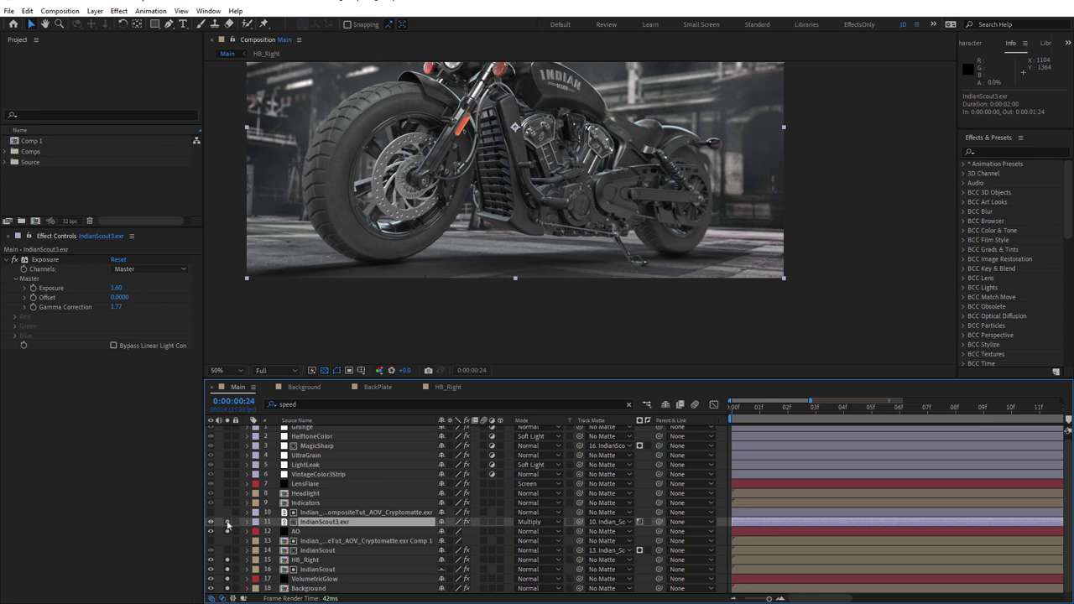
left_click(521, 522)
left_click(304, 522)
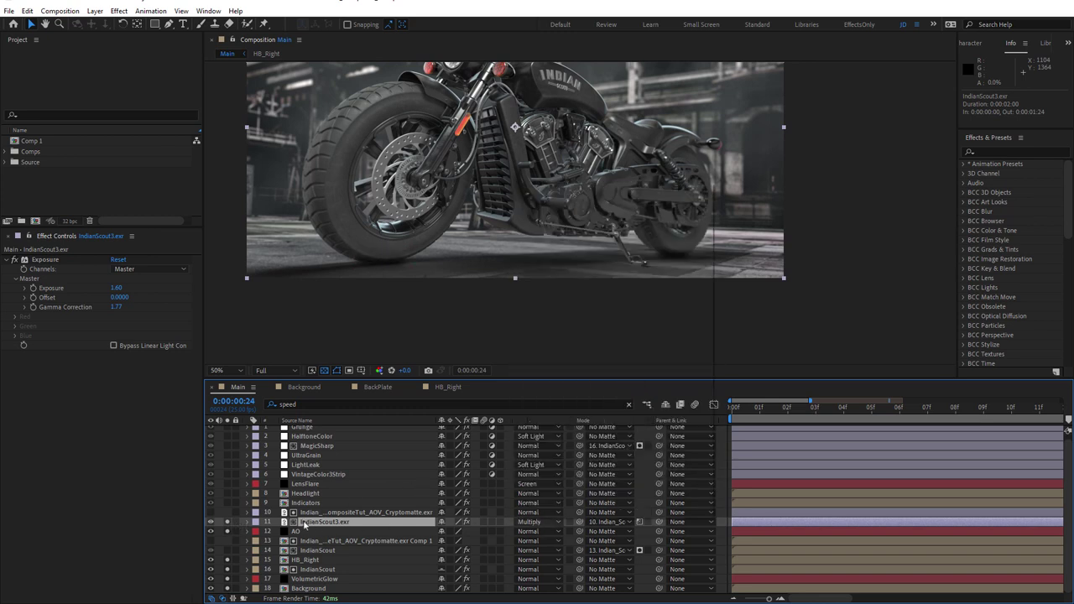
left_click(228, 523)
left_click(227, 523)
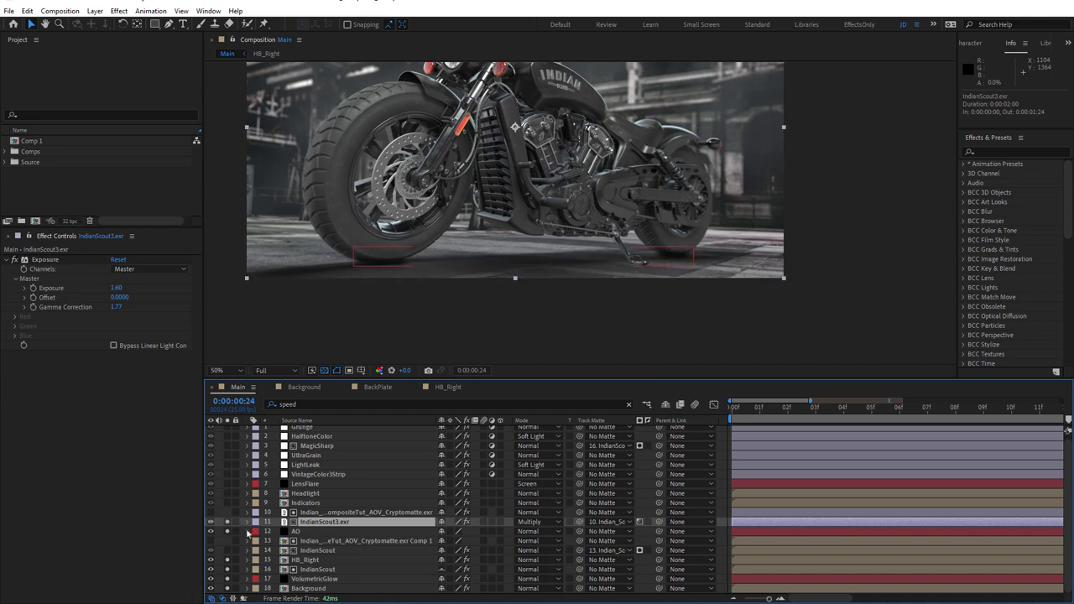
- Un-solo layers 12–18 and turn off the transparency grid to view the shadow over black
left_click_drag(226, 537, 232, 592)
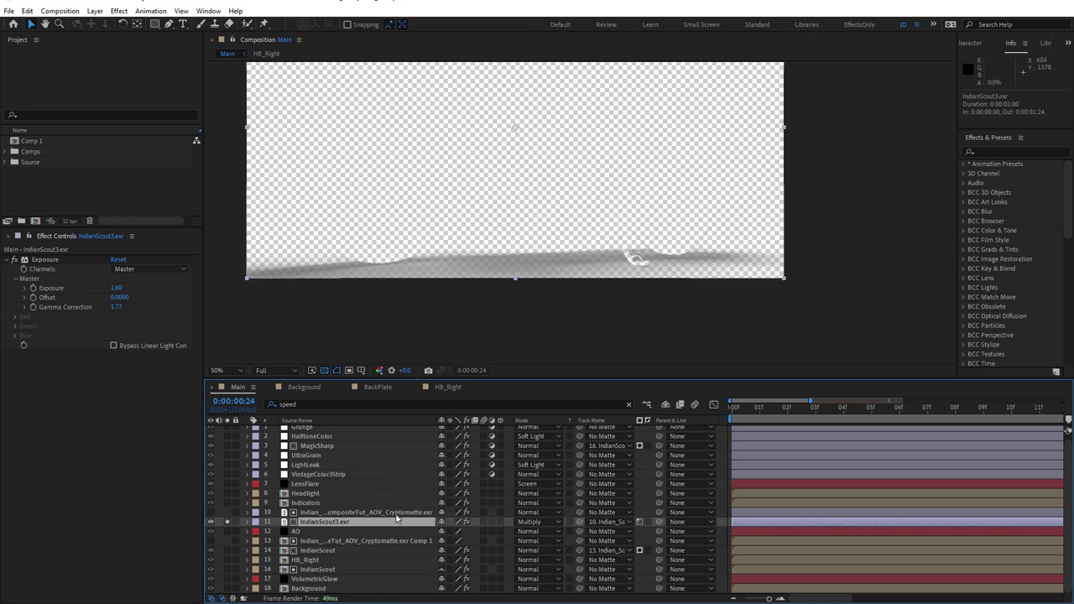
scroll(503, 255, "up", 2)
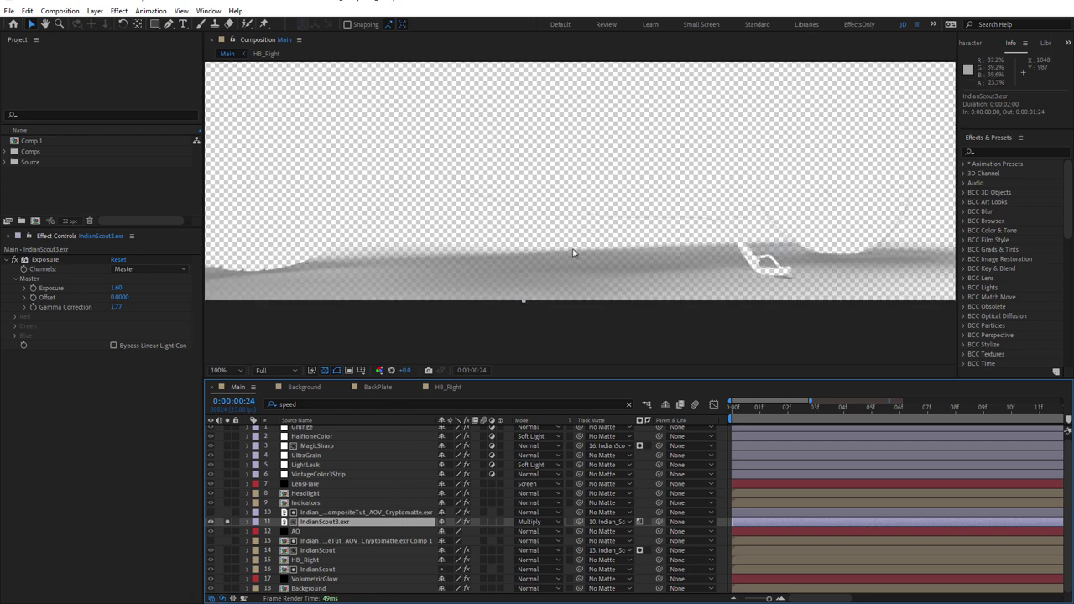
scroll(573, 249, "down", 2)
left_click(324, 370)
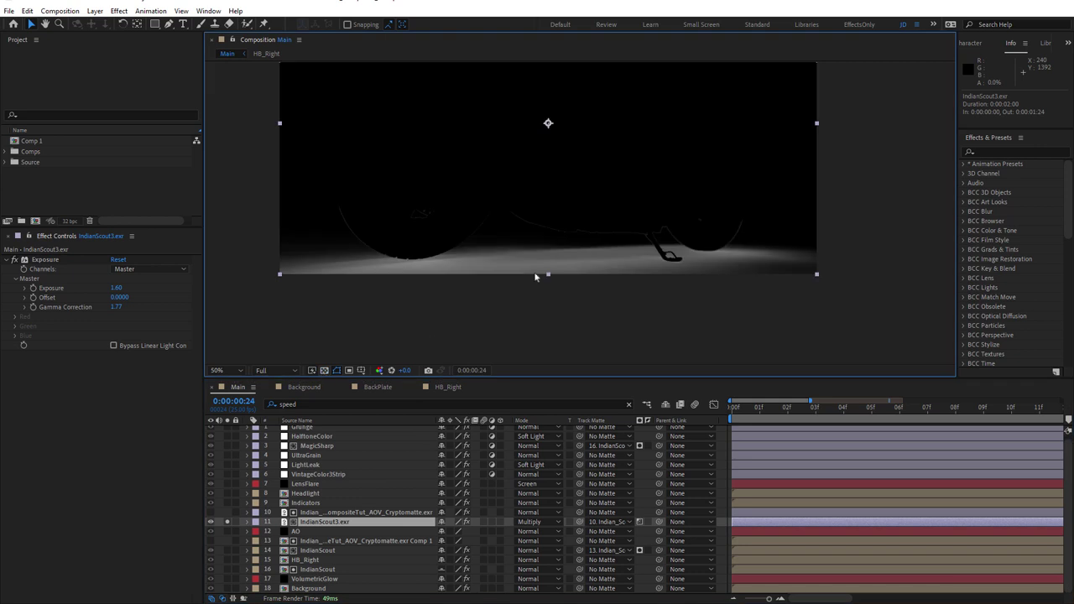
scroll(522, 225, "up", 5)
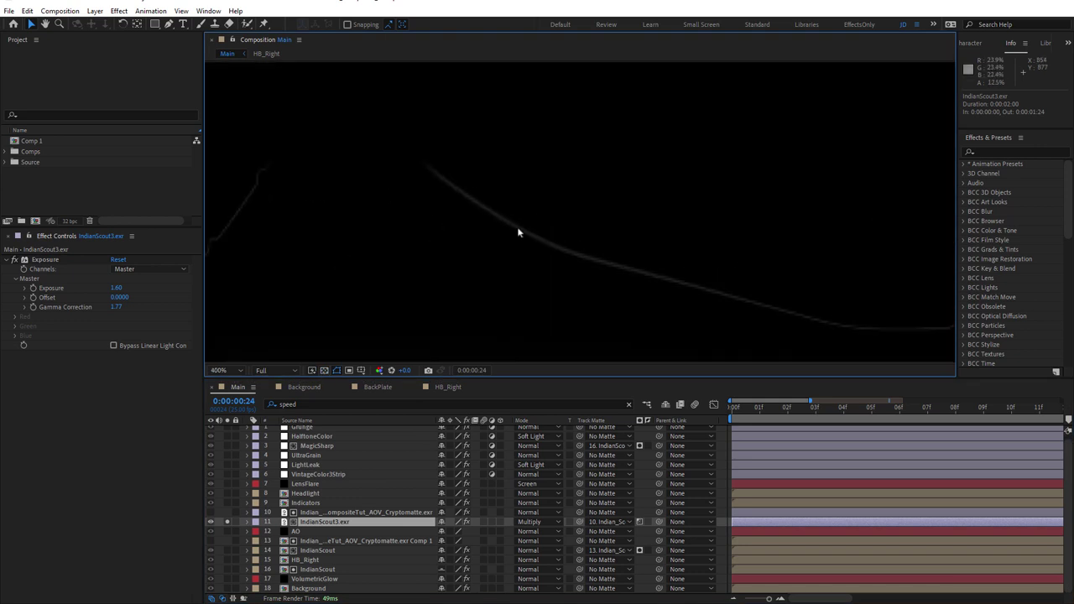
scroll(669, 260, "down", 4)
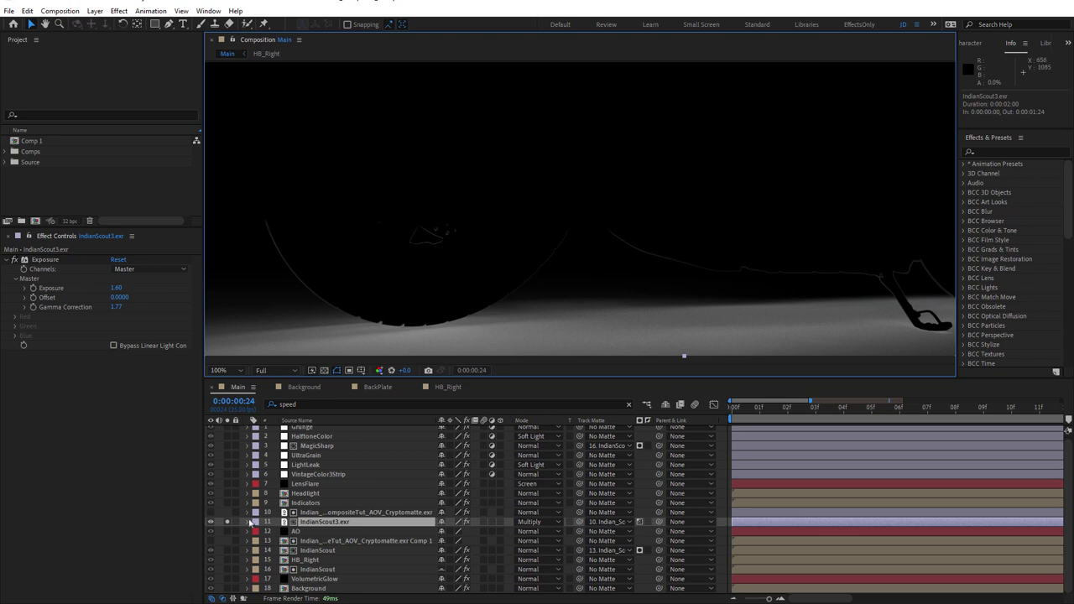
- Also solo IndianScout, HB_Right and VolumetricGlow, then return to the Selection tool
left_click_drag(227, 550, 228, 571)
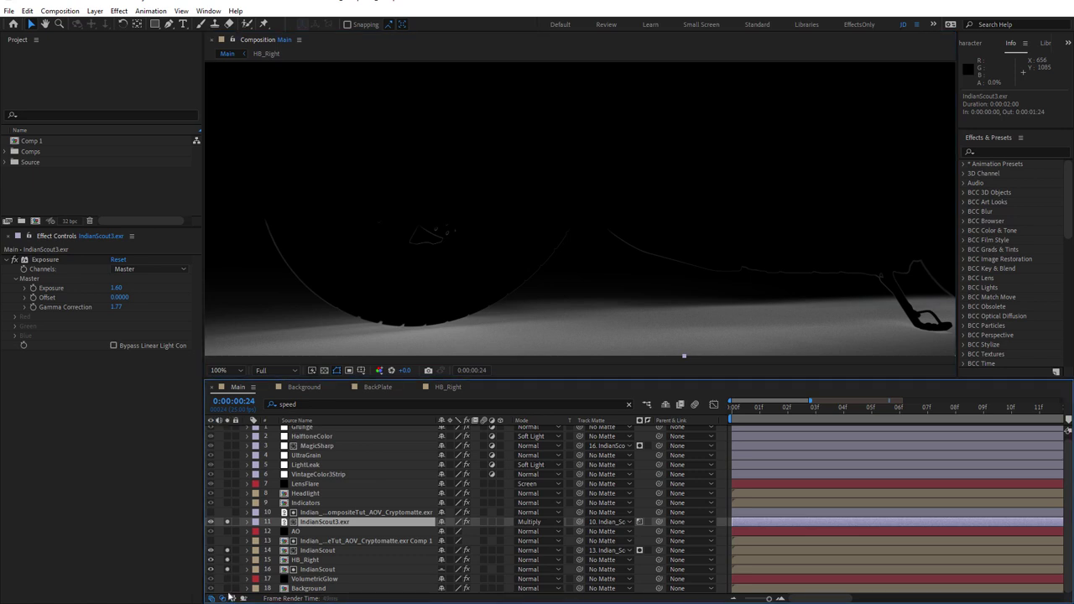
left_click(228, 579)
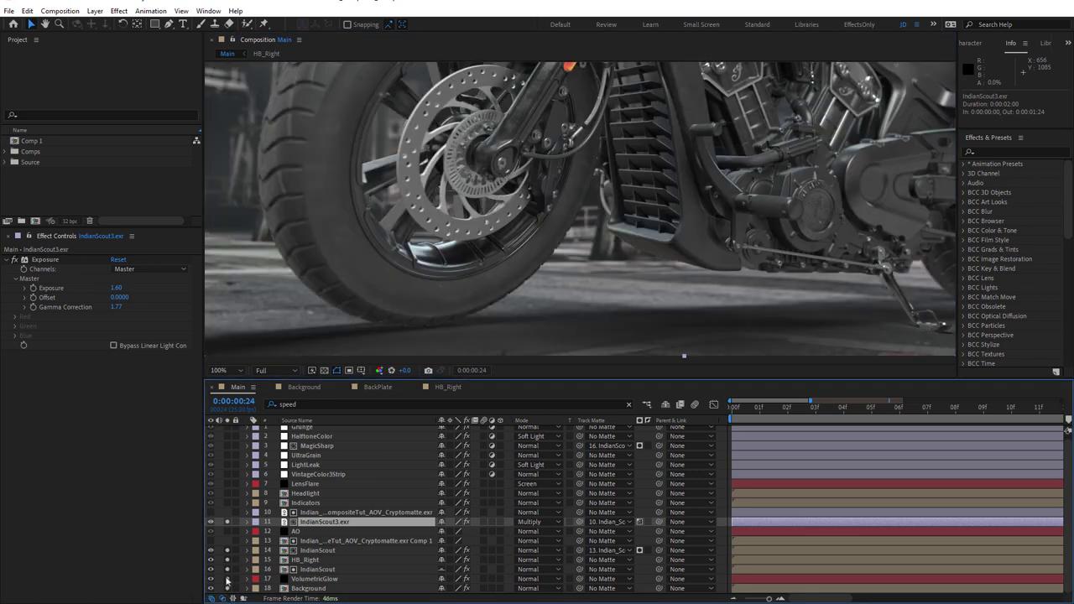
key("v")
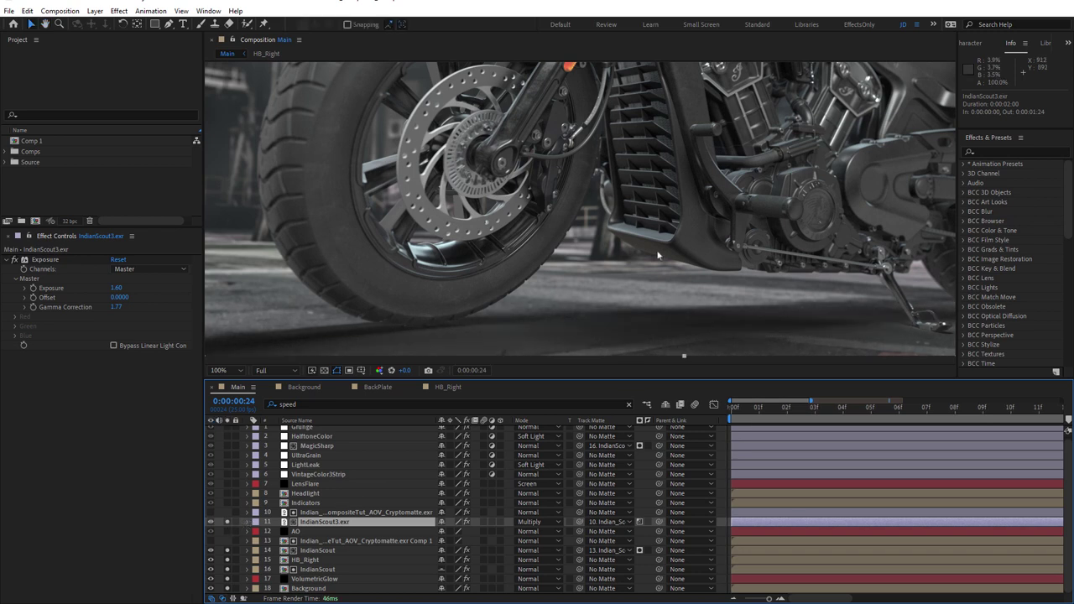
scroll(671, 319, "up", 5)
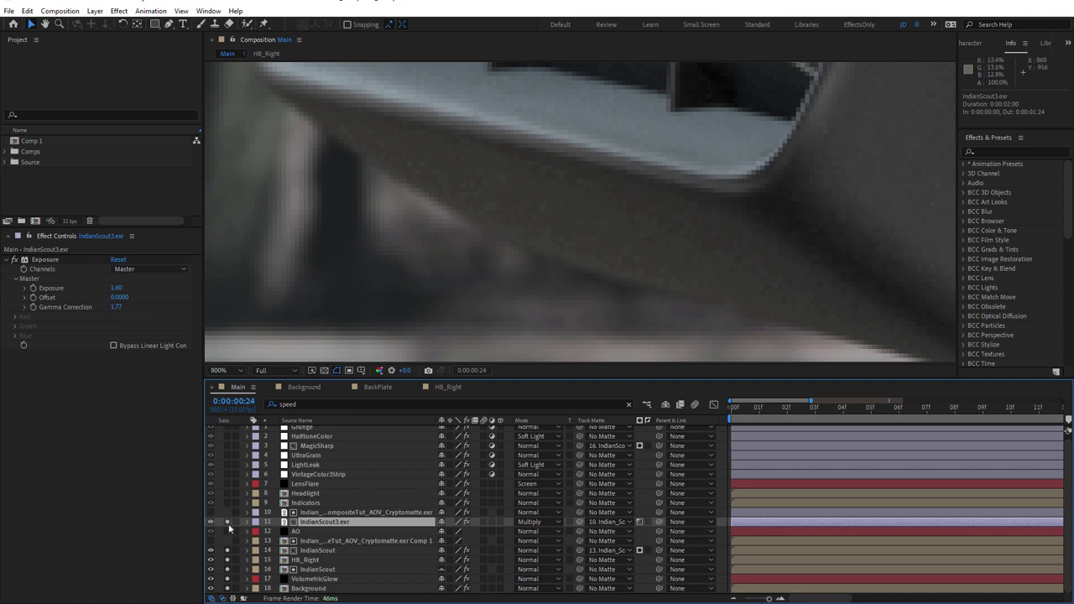
scroll(655, 252, "down", 8)
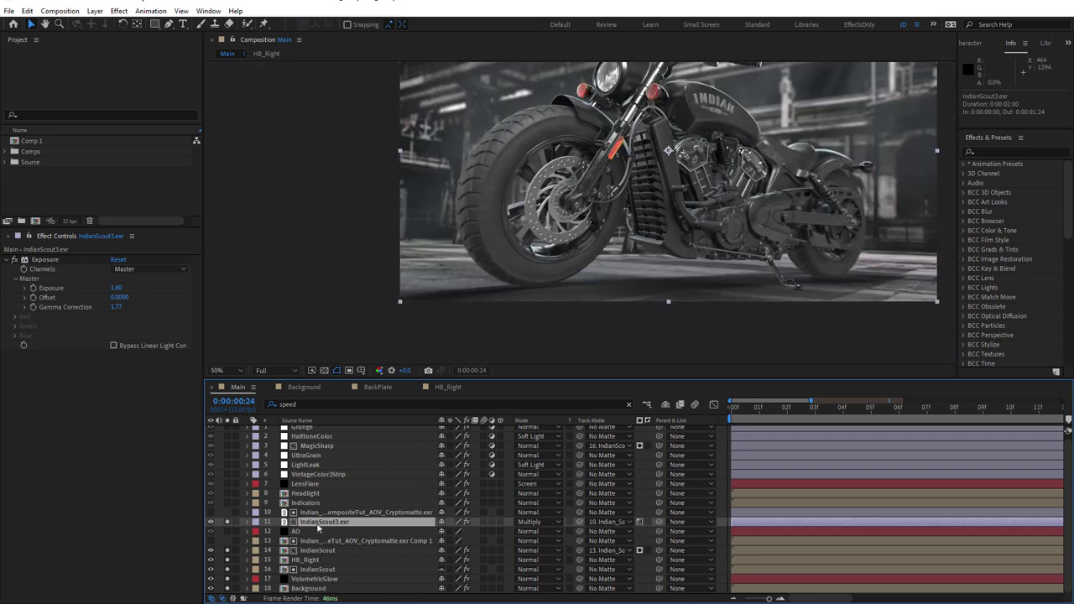
- Draw a closed Pen-tool mask around the floor area beneath the motorcycle on IndianScout3.exr
key("g")
left_click(620, 270)
left_click(741, 265)
left_click(794, 256)
left_click(898, 256)
left_click(943, 303)
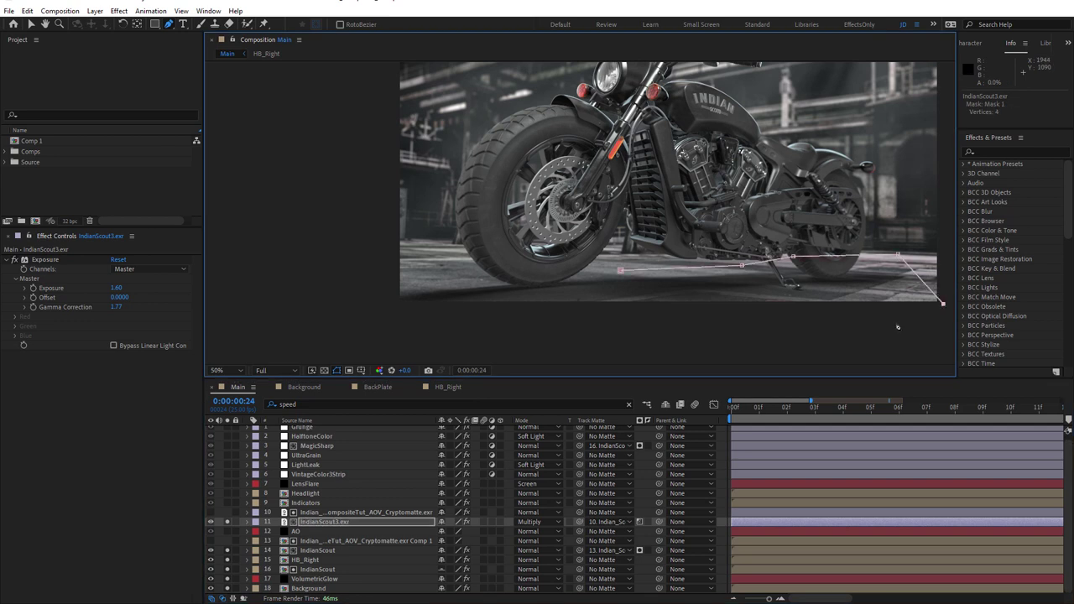
left_click(644, 331)
left_click(374, 315)
left_click(374, 270)
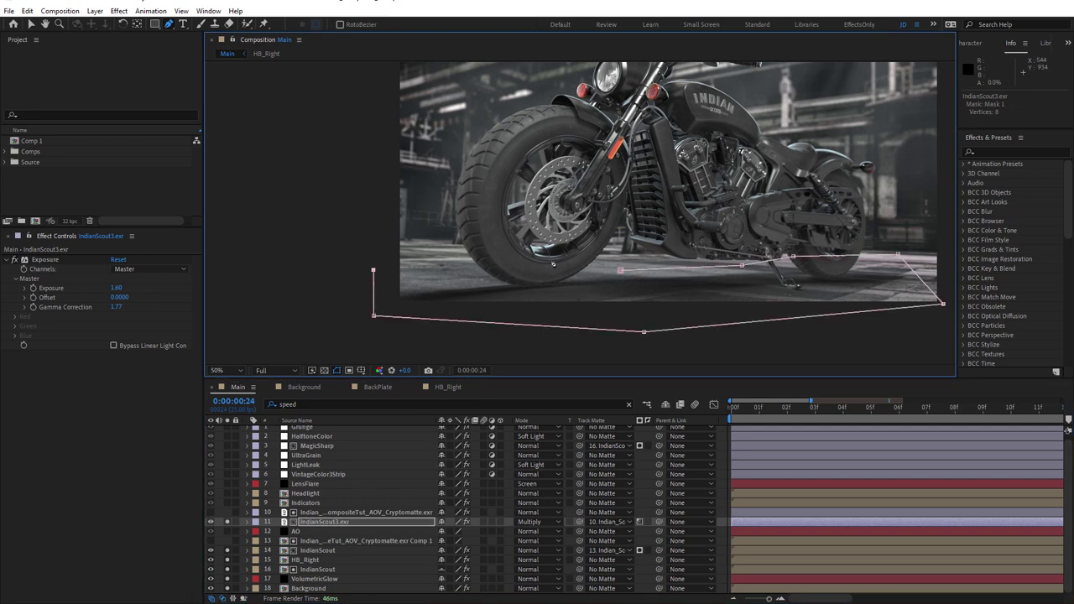
left_click(623, 278)
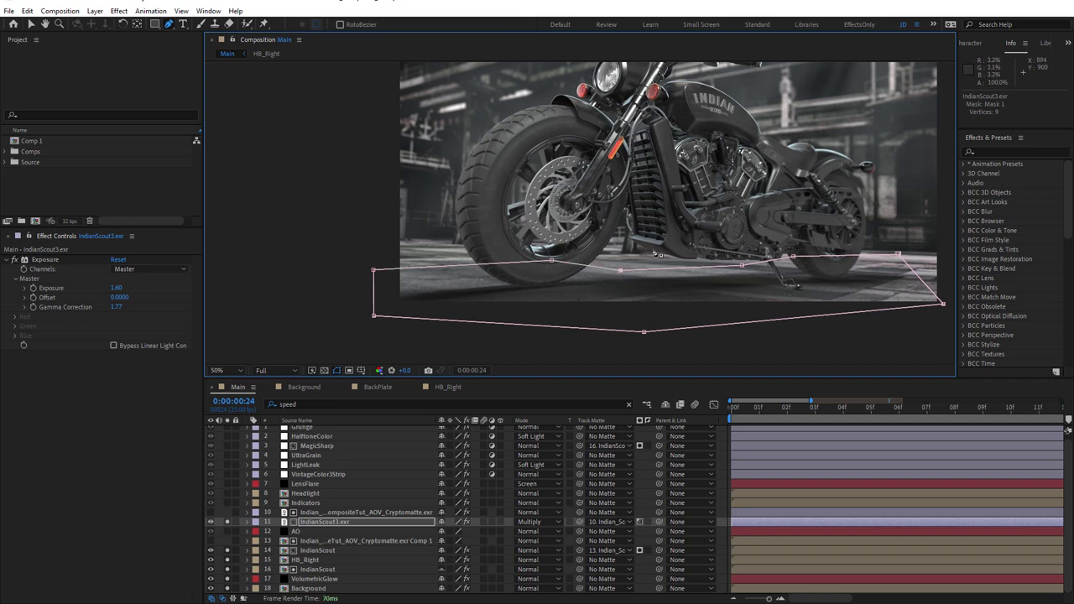
scroll(664, 252, "up", 3)
scroll(663, 252, "up", 2)
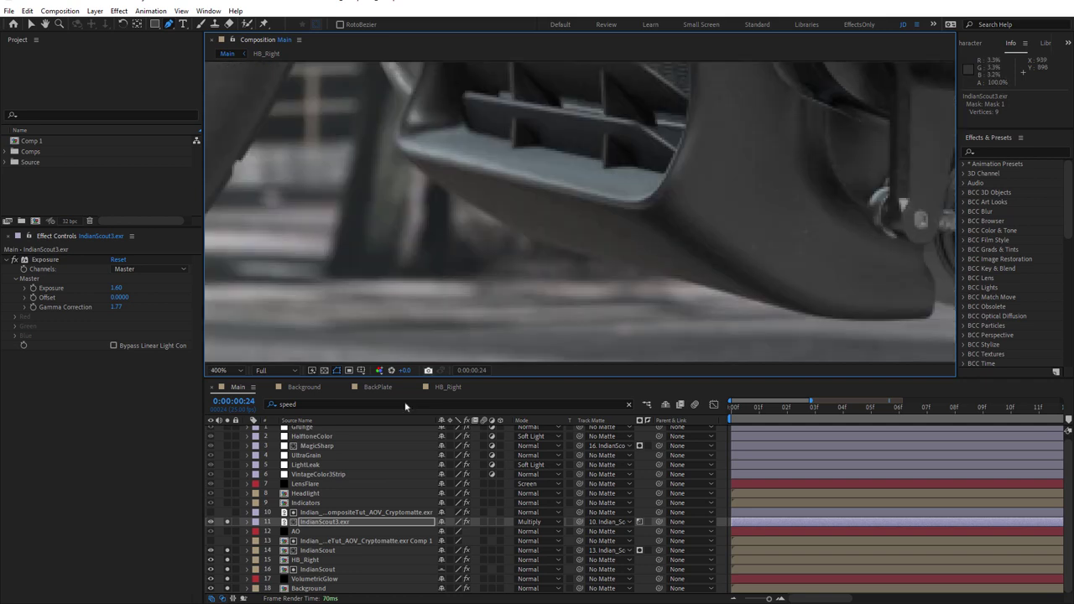
- Toggle the IndianScout3.exr pass to compare the masked shadow
left_click(211, 522)
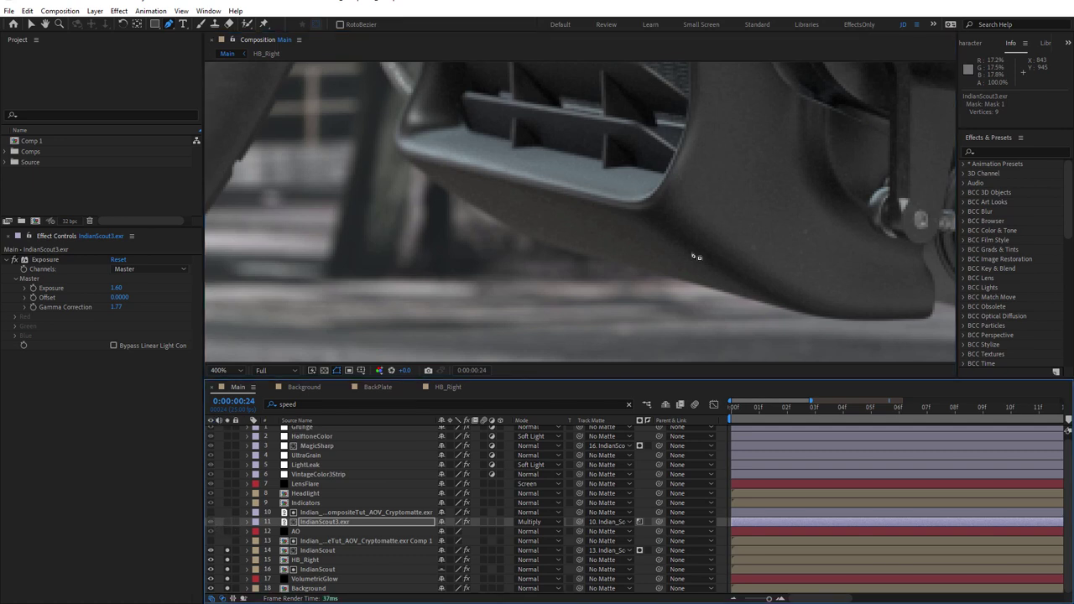
scroll(694, 256, "down", 1)
scroll(693, 256, "up", 2)
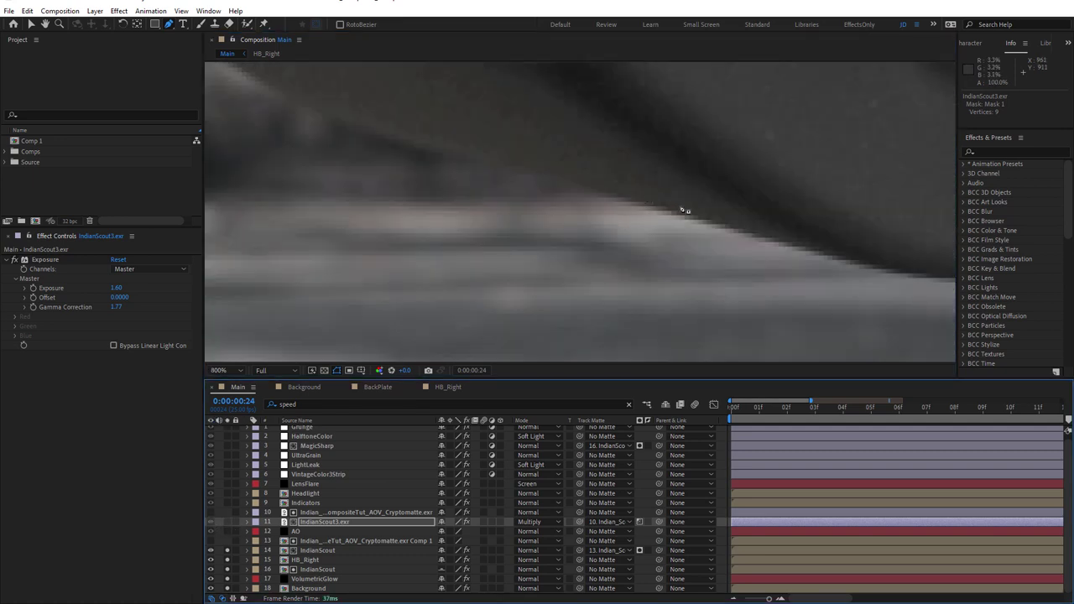
scroll(760, 233, "down", 6)
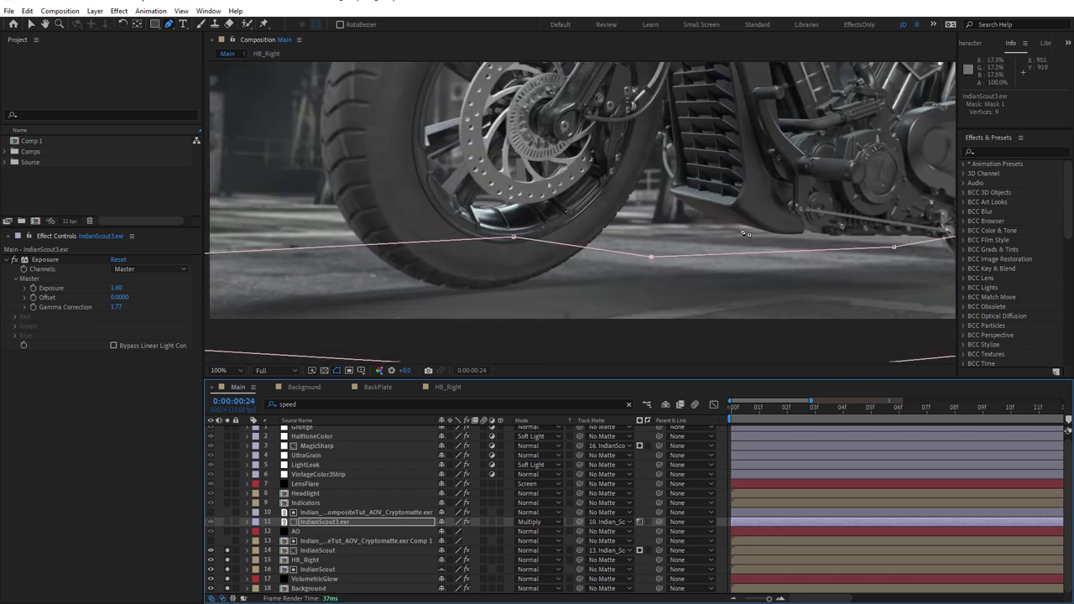
scroll(746, 233, "up", 2)
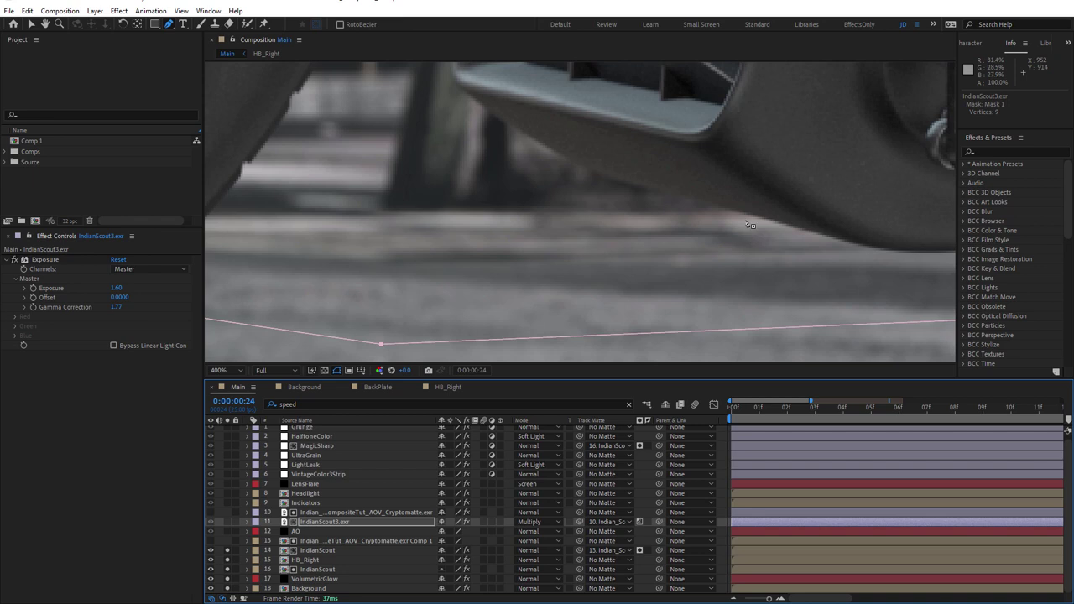
scroll(748, 227, "down", 5)
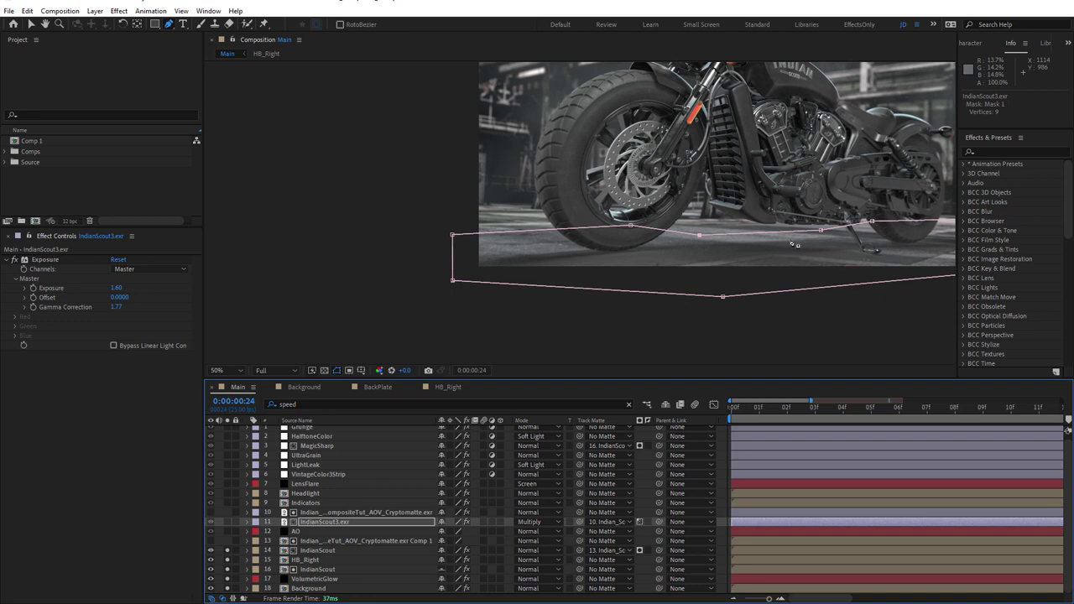
- Solo the AO and IndianScout3.exr layers and pan the view to show the whole motorcycle
left_click(334, 524)
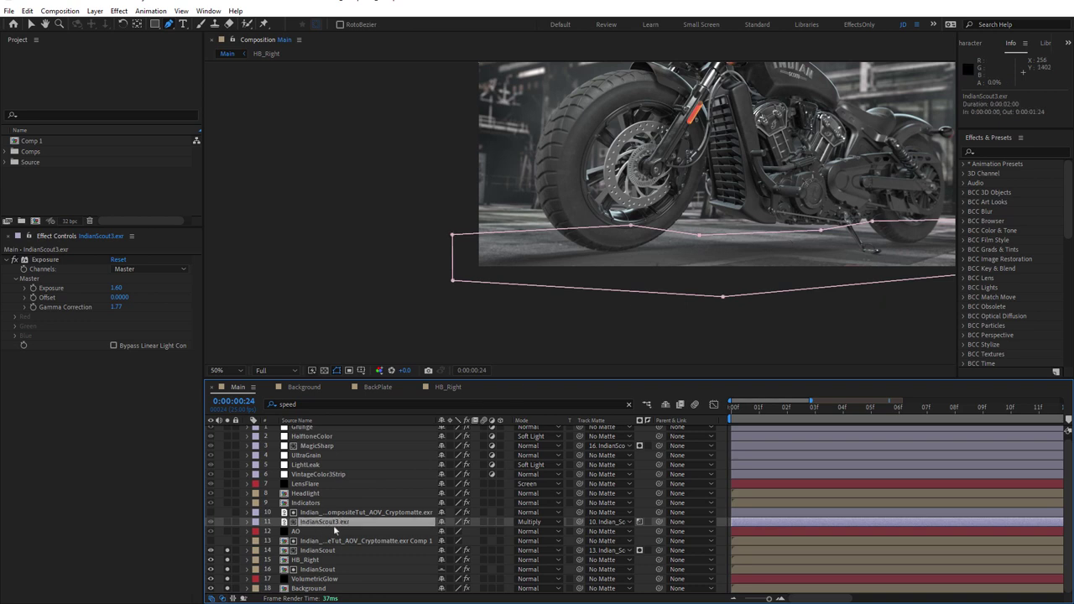
left_click(227, 532)
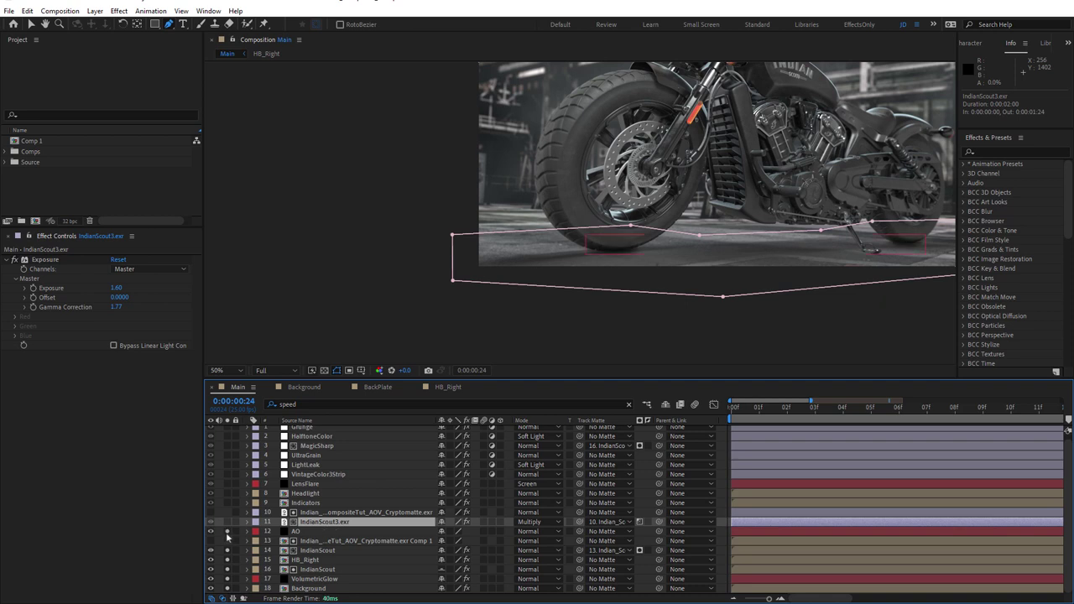
left_click(228, 522)
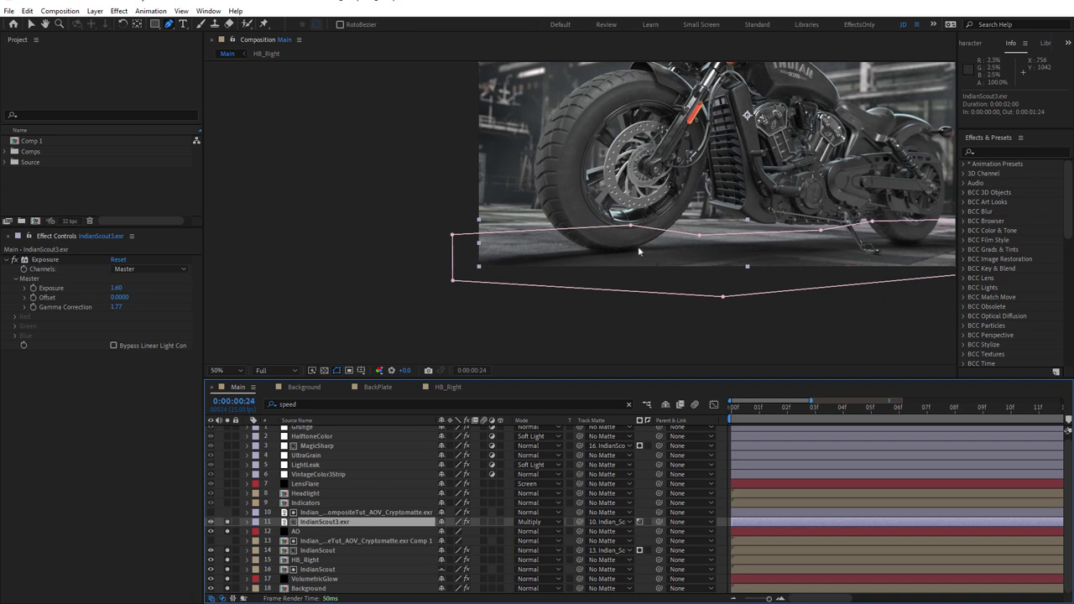
scroll(637, 246, "up", 3)
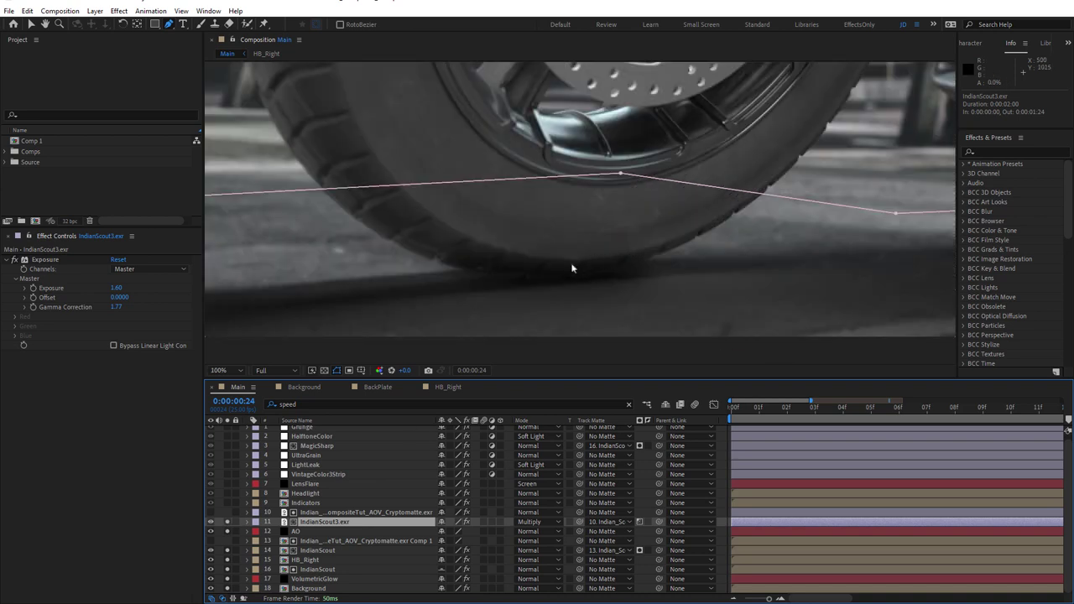
scroll(572, 274, "down", 4)
scroll(571, 269, "up", 1)
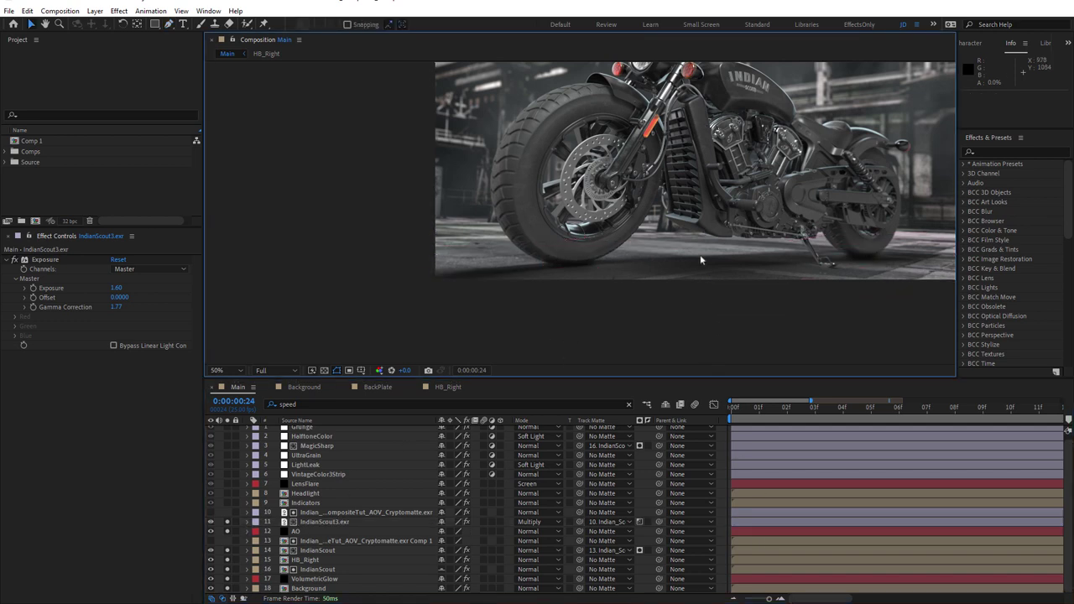
key("space")
left_click_drag(702, 256, 607, 260)
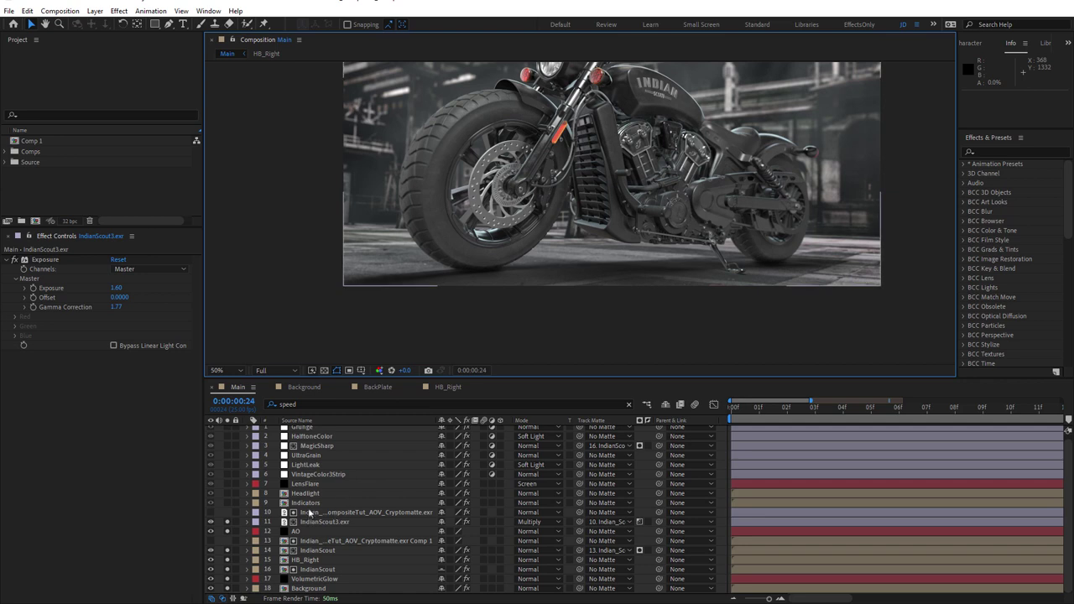
- Select and solo the Indicators layer
left_click(300, 503)
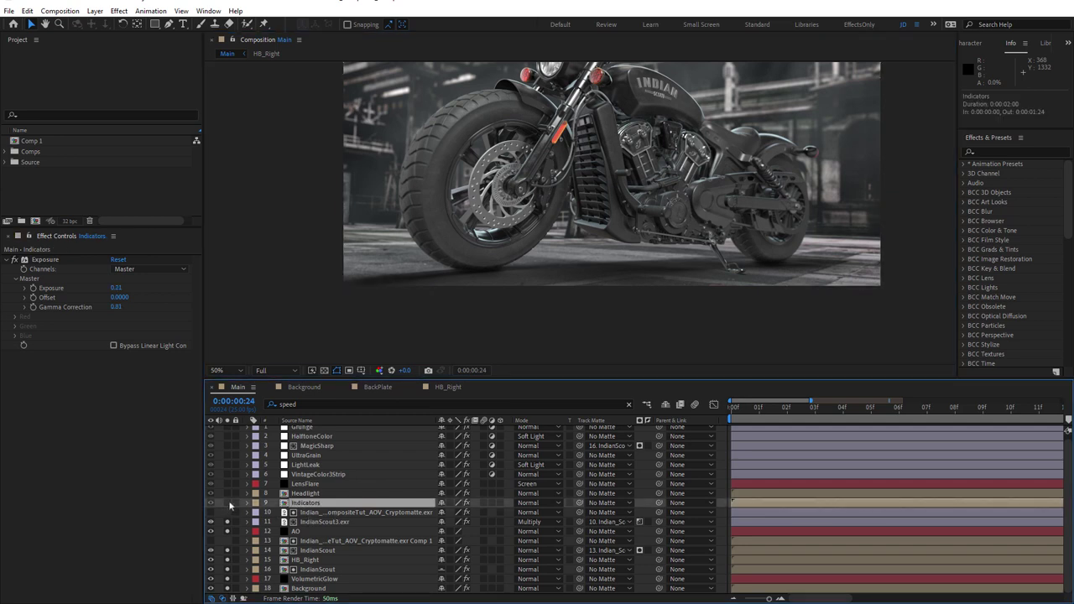
scroll(597, 77, "up", 6)
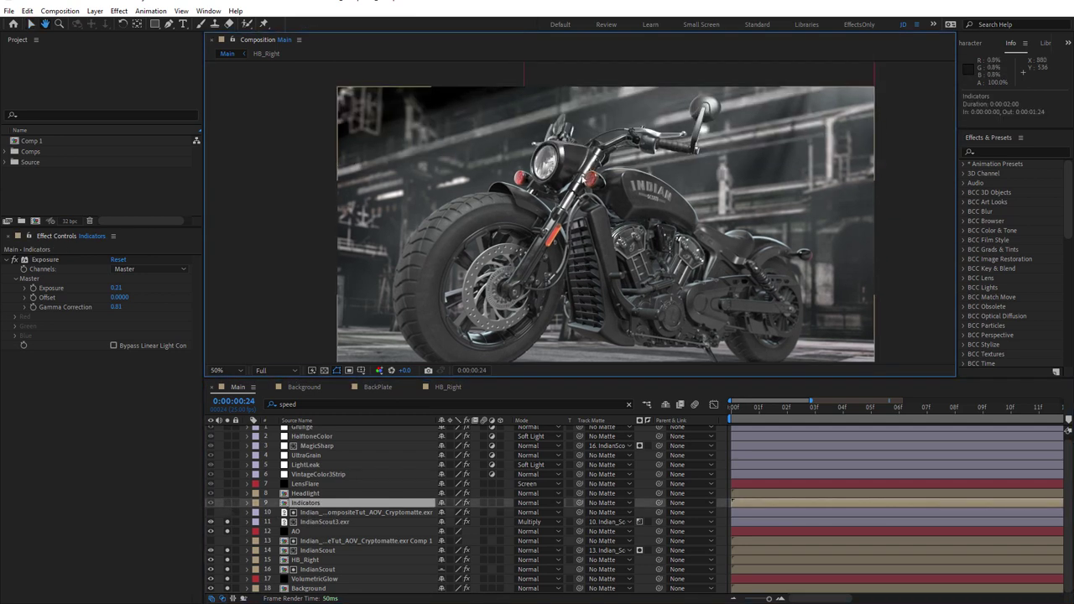
scroll(611, 172, "down", 2)
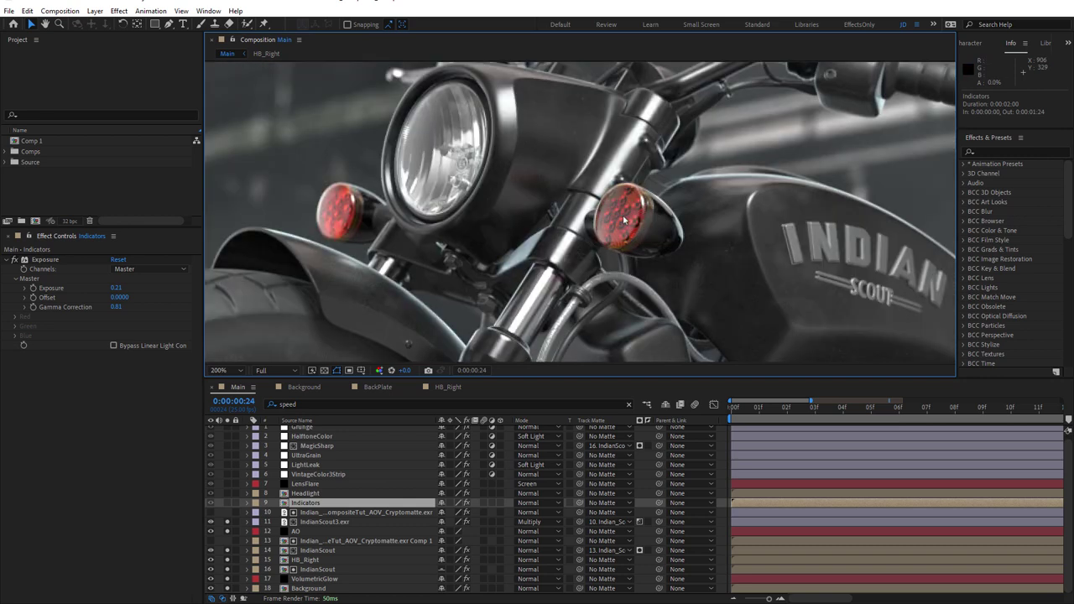
left_click(227, 504)
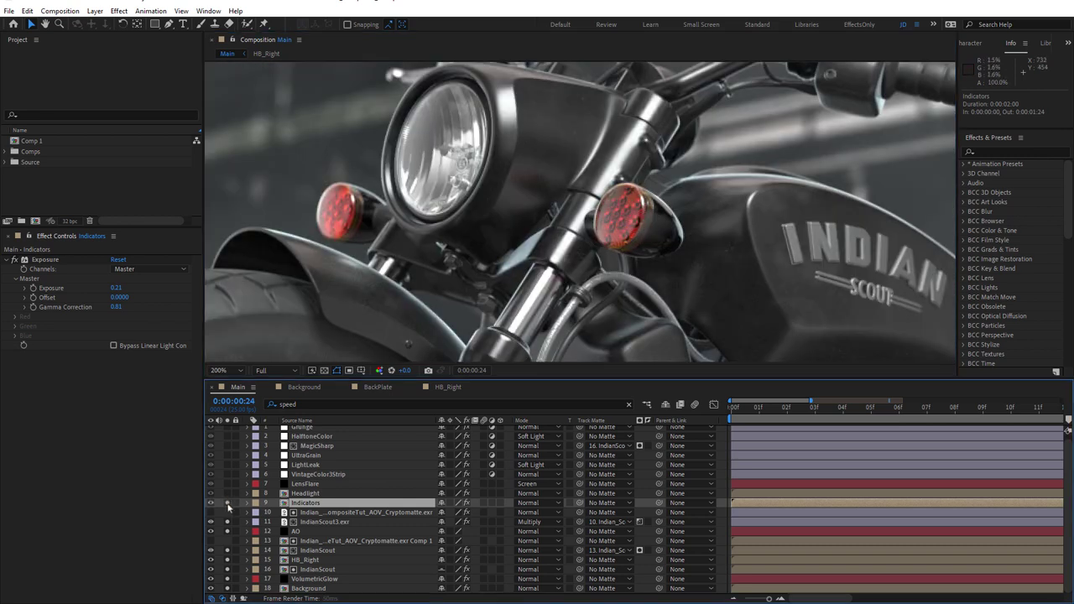
- Inspect the Indicators precomp, then close the Indicators and HB_Right comp tabs to return to Main
double_click(310, 505)
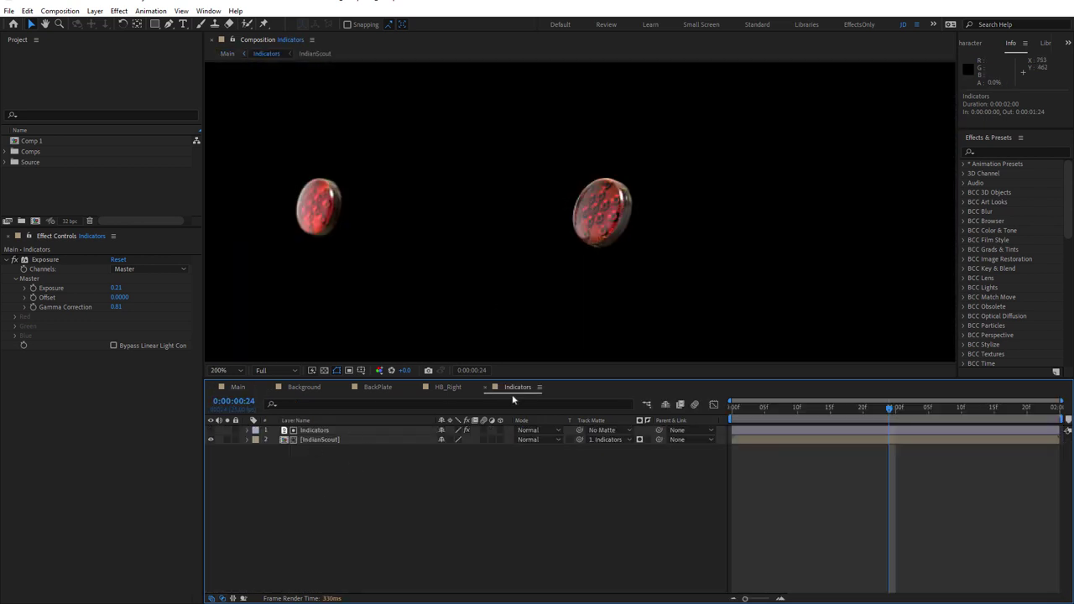
left_click(485, 387)
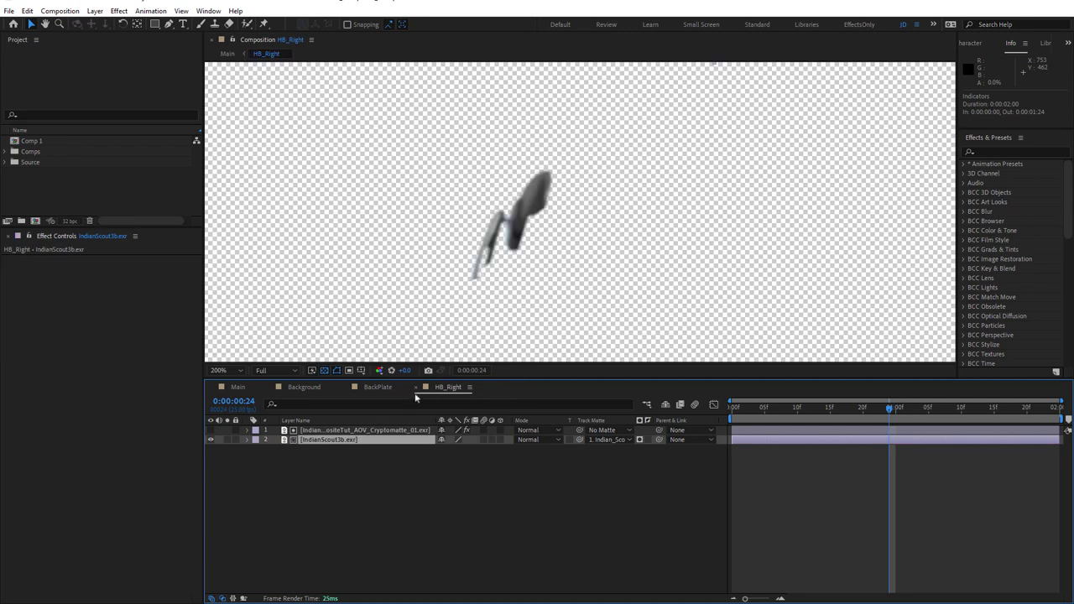
left_click(414, 388)
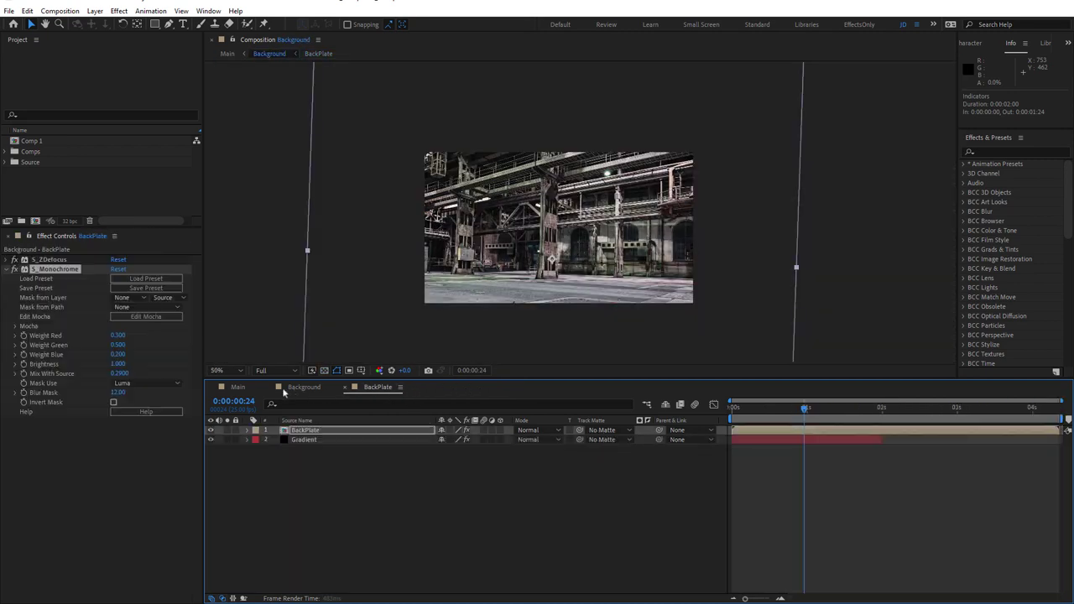
left_click(273, 388)
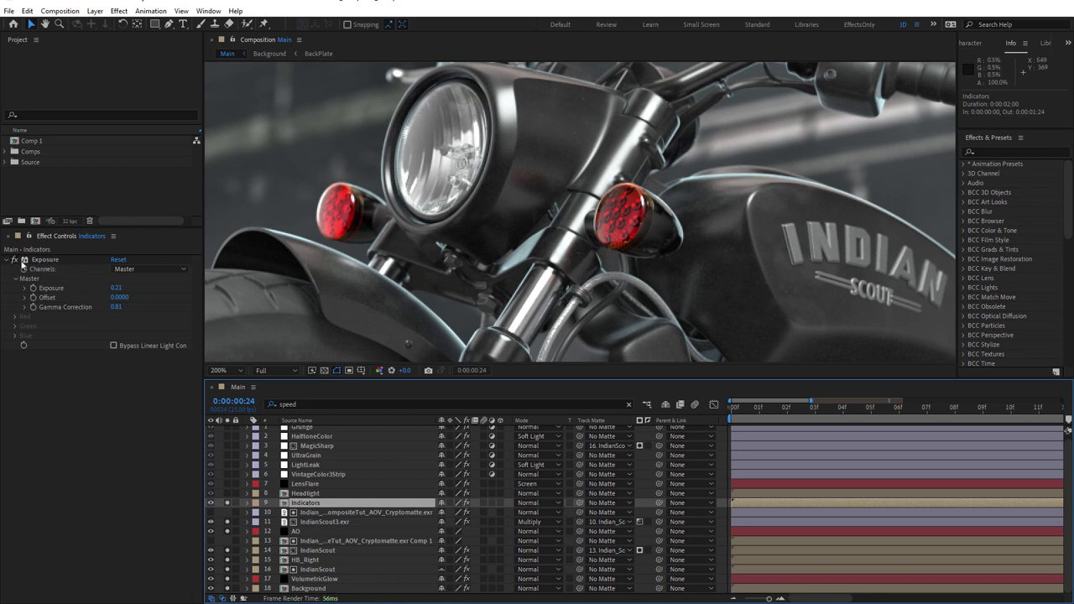
- Compare the indicators with and without their Exposure effect, leaving it on, and zoom to fit
left_click(14, 260)
left_click(14, 260)
left_click(14, 260)
left_click(15, 260)
left_click(14, 260)
left_click(14, 260)
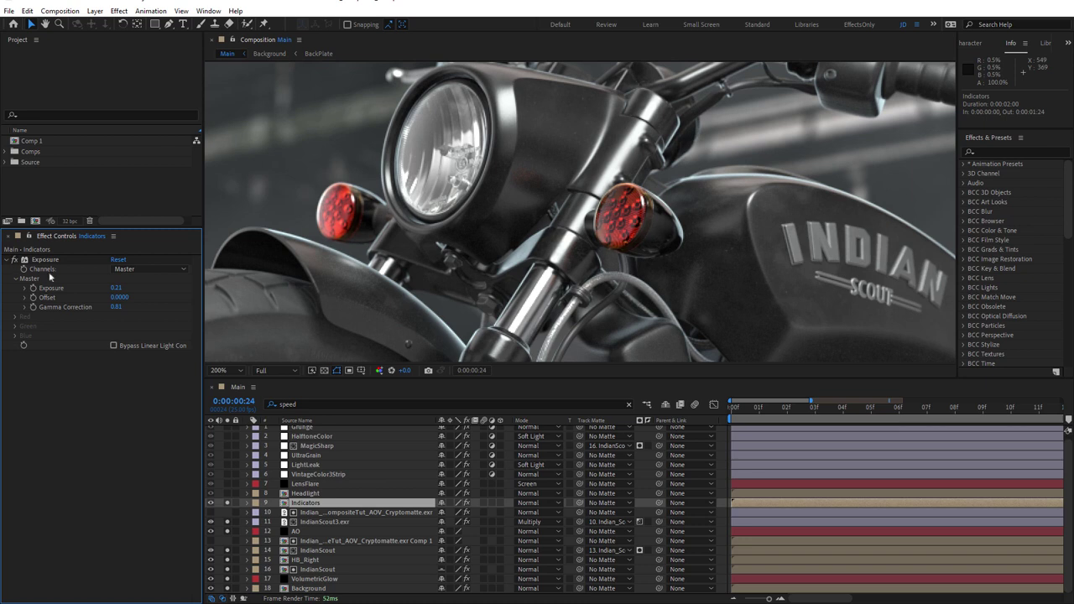
scroll(503, 277, "down", 1)
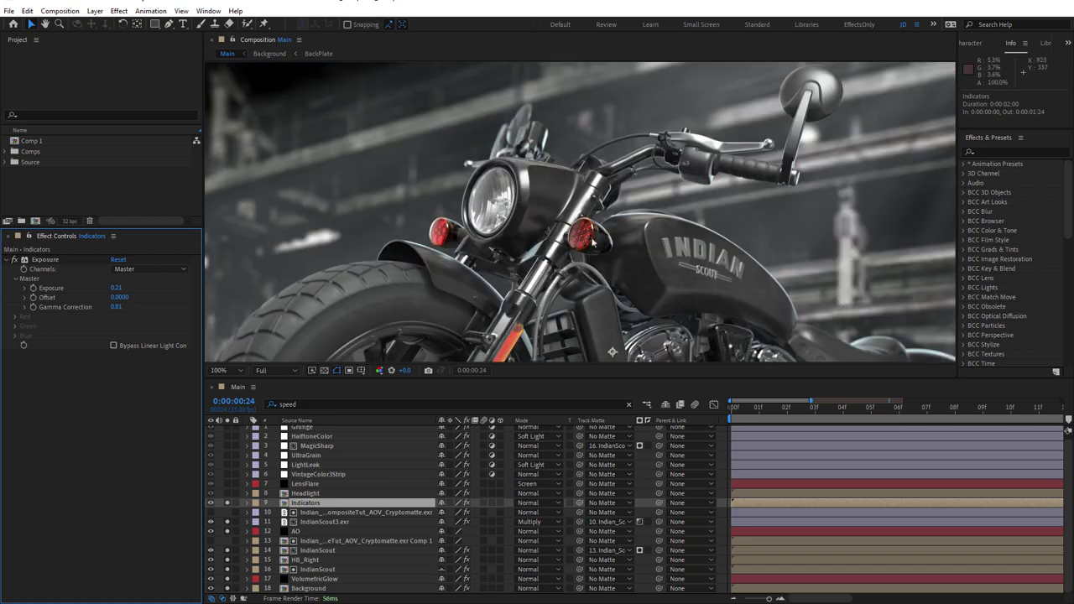
scroll(587, 237, "up", 3)
scroll(588, 237, "up", 1)
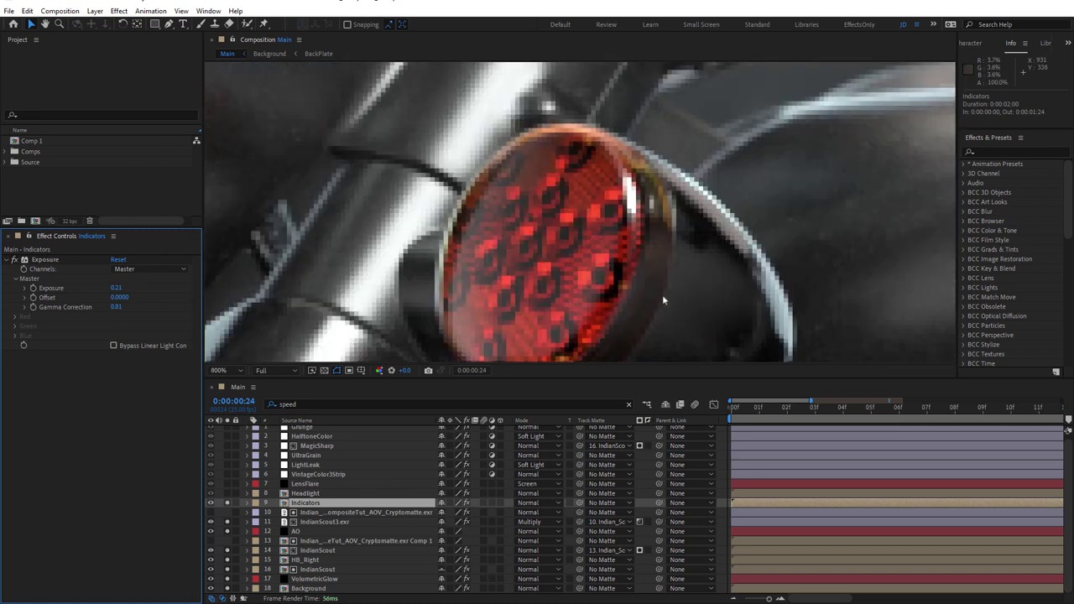
scroll(663, 285, "up", 1)
scroll(635, 282, "down", 1)
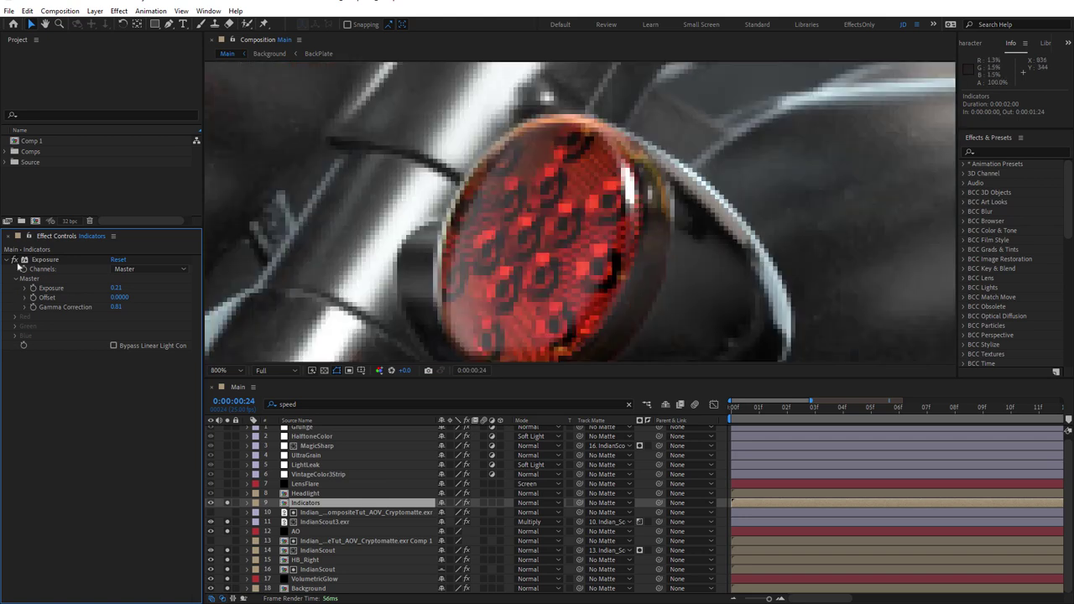
left_click(14, 260)
left_click(14, 260)
left_click(14, 260)
left_click(14, 260)
left_click(14, 260)
key("slash")
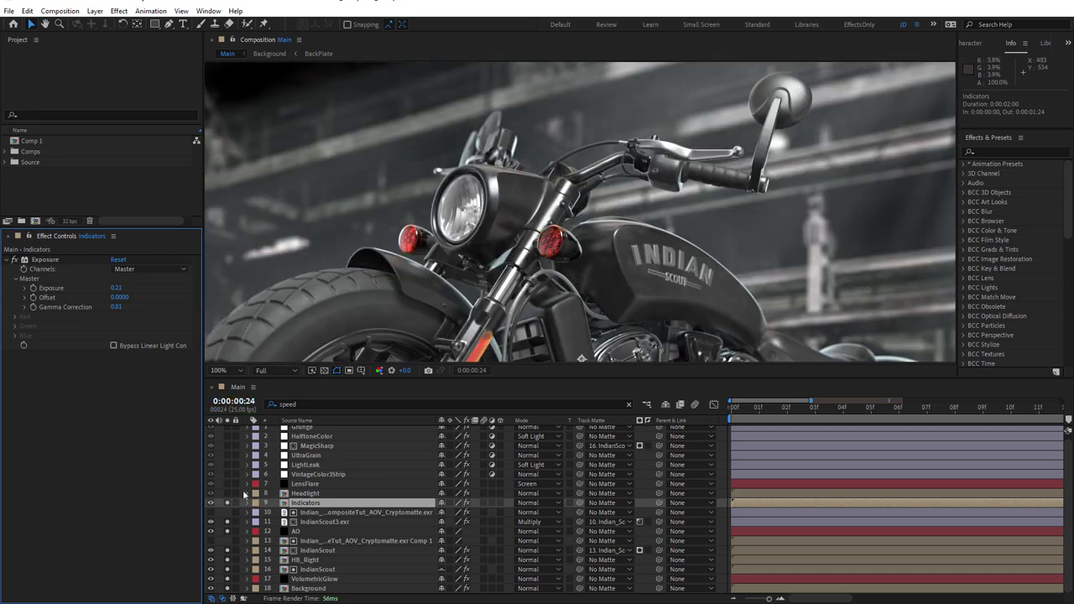
- Solo the Headlight layer and disable its glow and rays effects
left_click(306, 495)
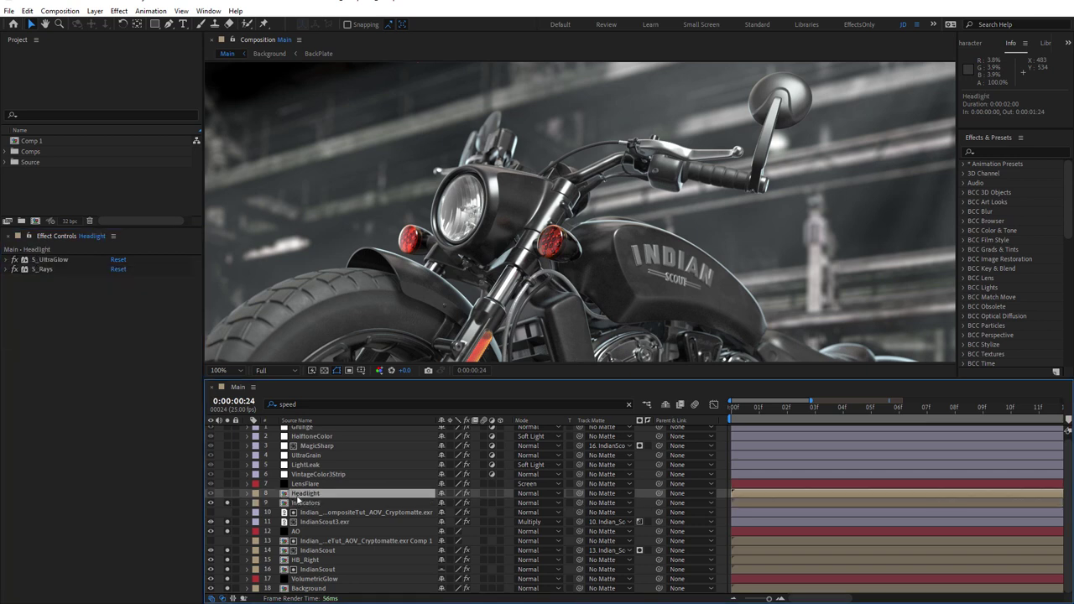
left_click(227, 497)
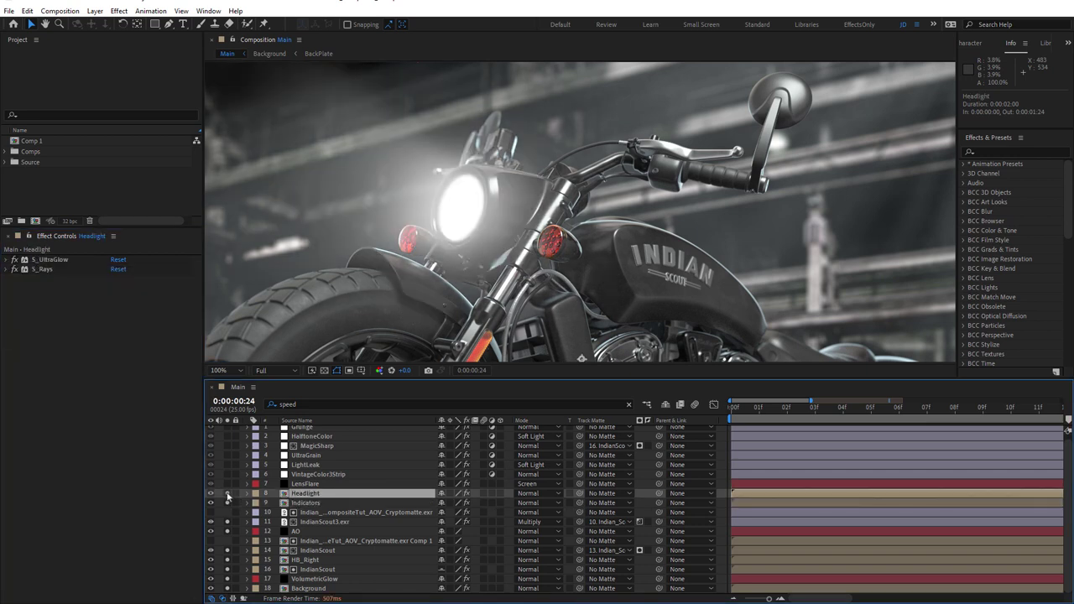
left_click(13, 259)
left_click(13, 269)
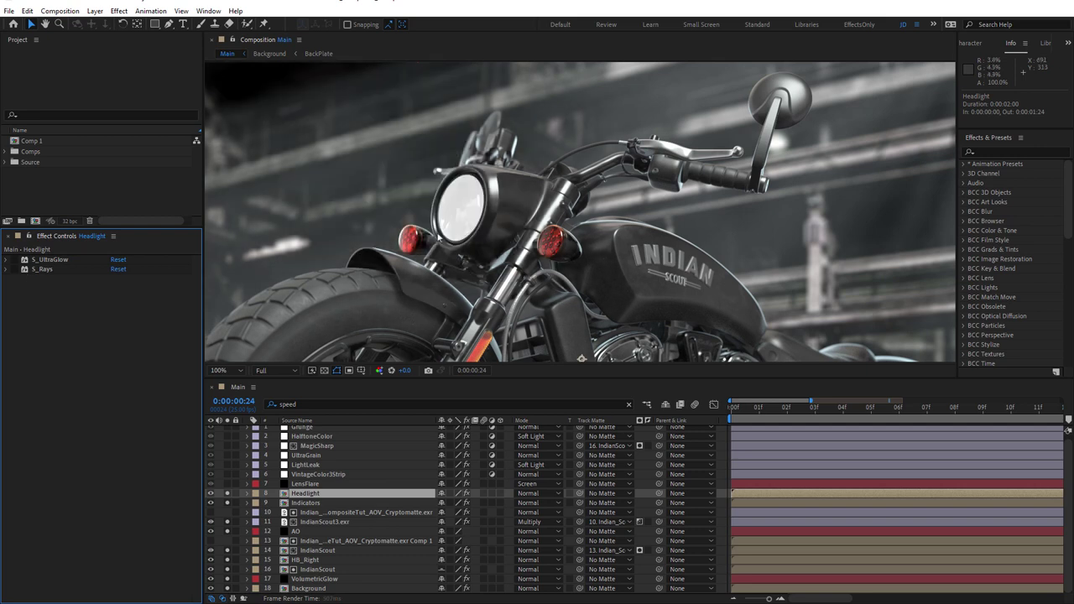
scroll(471, 212, "up", 2)
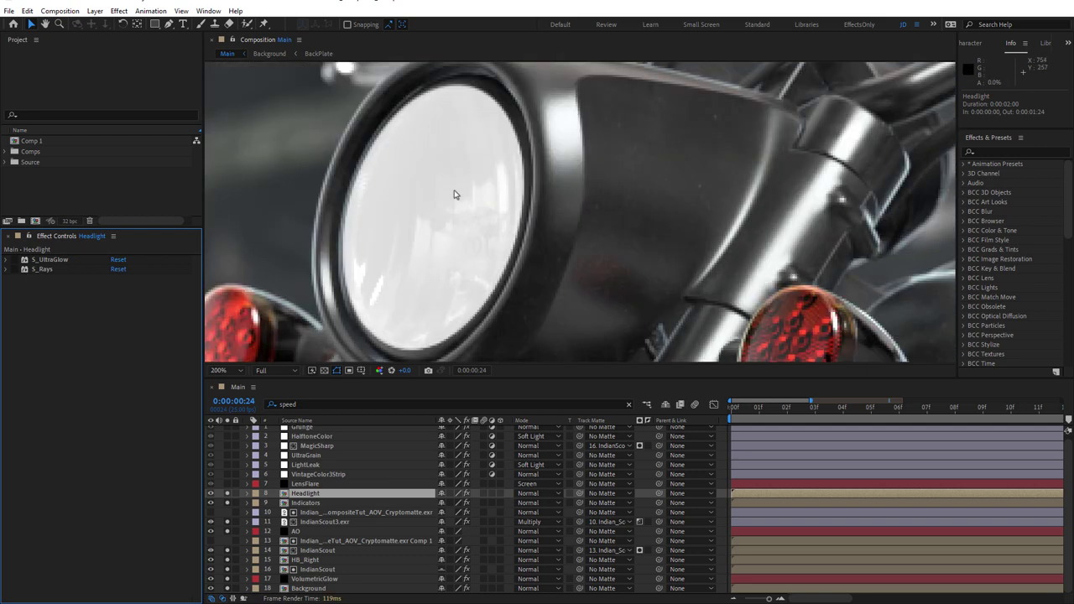
scroll(453, 194, "down", 1)
- In the Headlight precomp, check the Cryptomatte matte with Fill off over transparency, then re-enable Fill
double_click(304, 495)
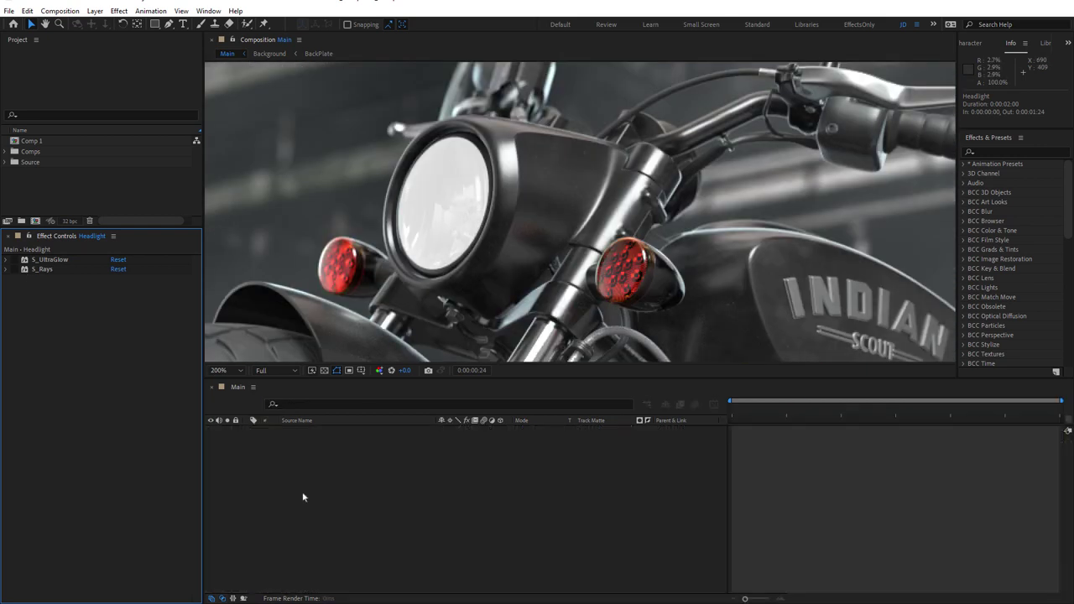
left_click(323, 430)
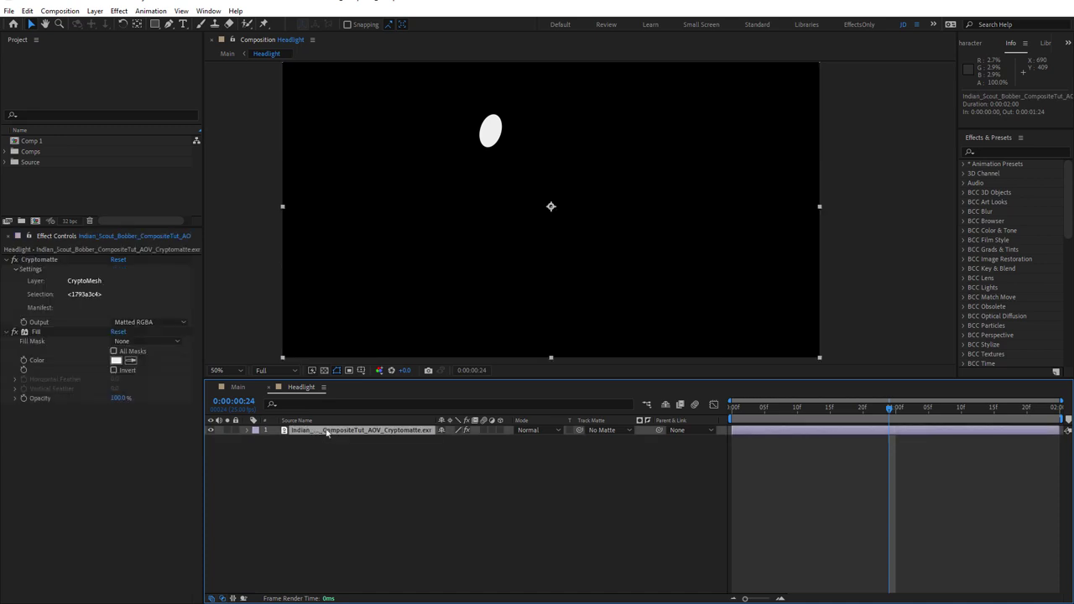
left_click(8, 333)
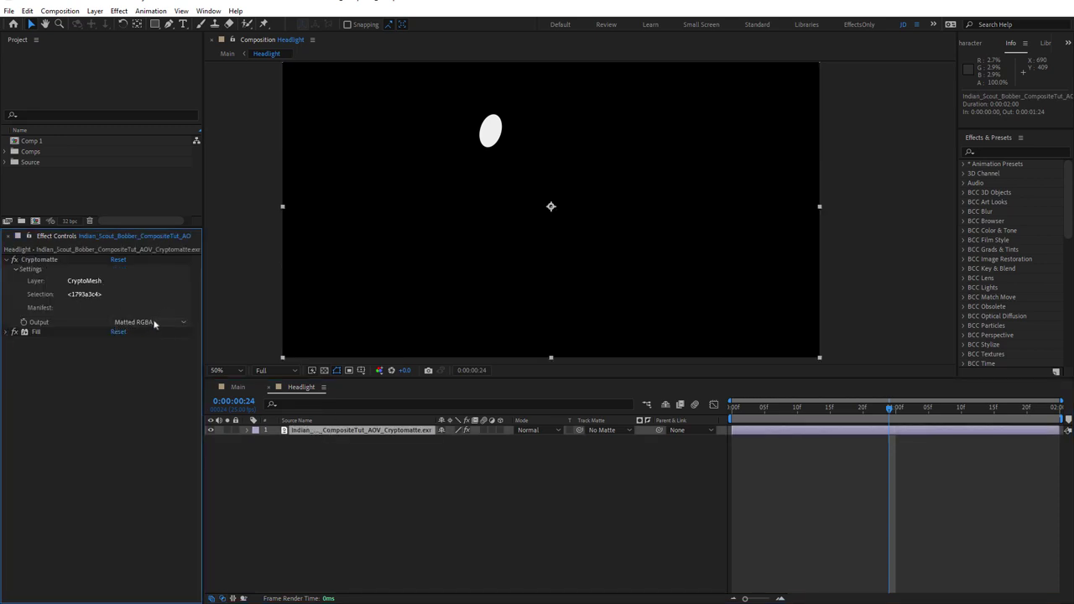
left_click(14, 332)
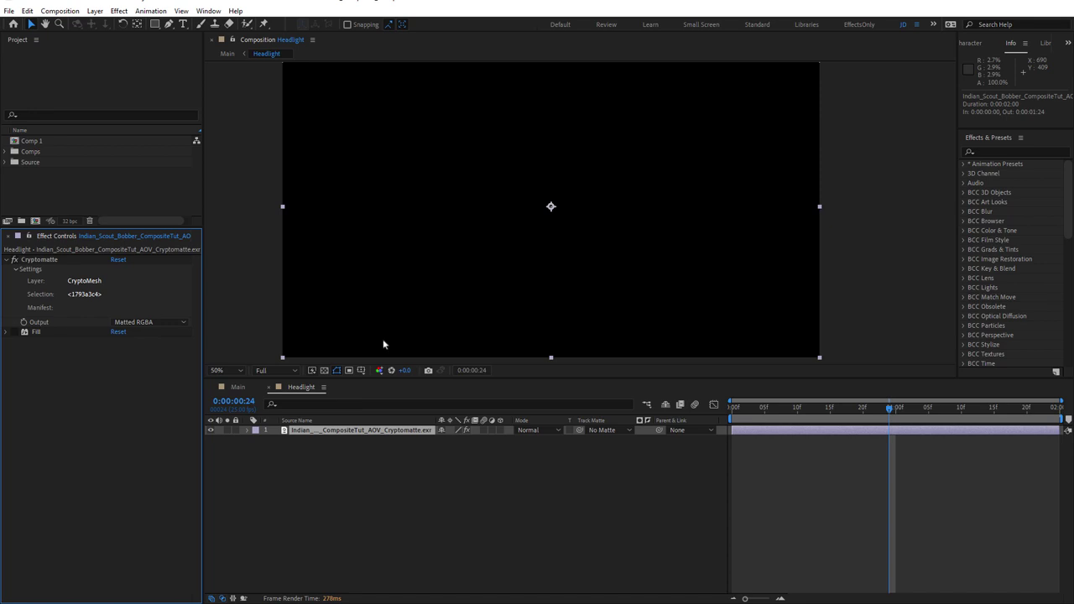
left_click(325, 374)
left_click(326, 373)
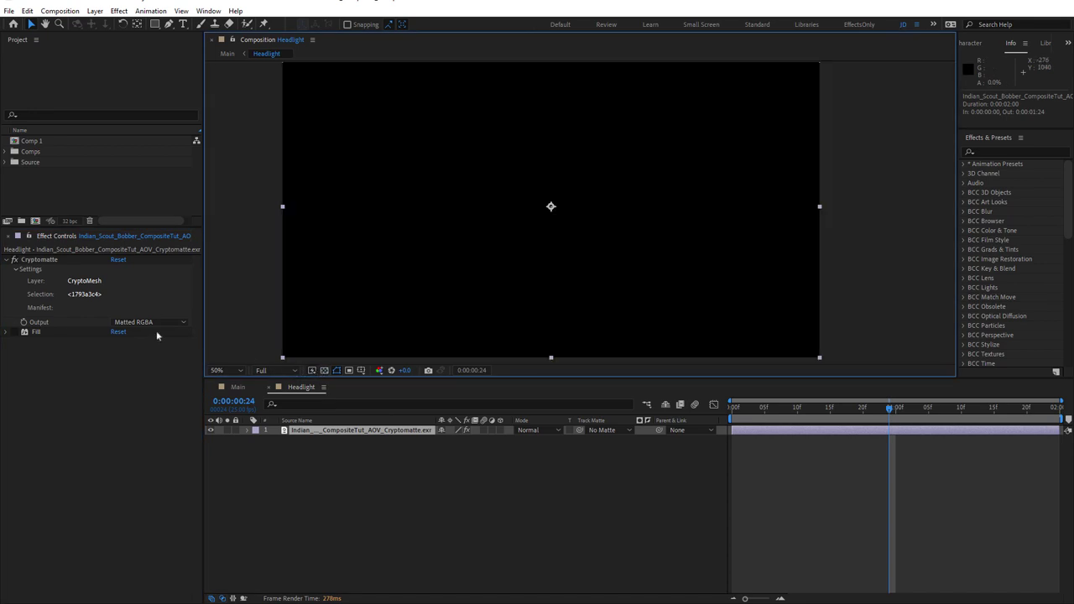
left_click(14, 333)
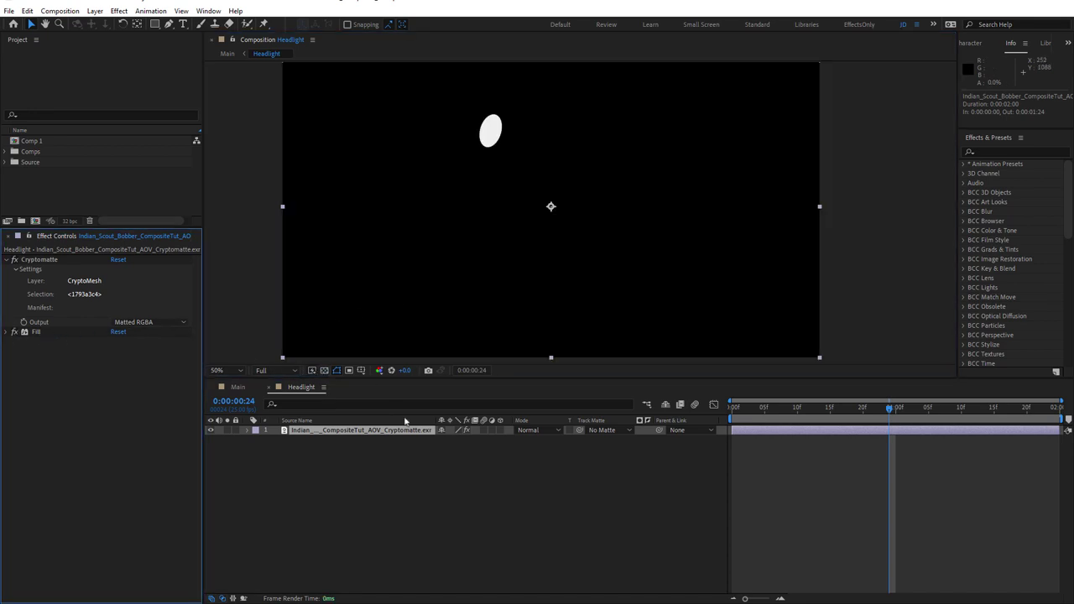
- Back in Main, solo the Headlight layer again and reveal its S_UltraGlow and S_Rays effects
left_click(268, 389)
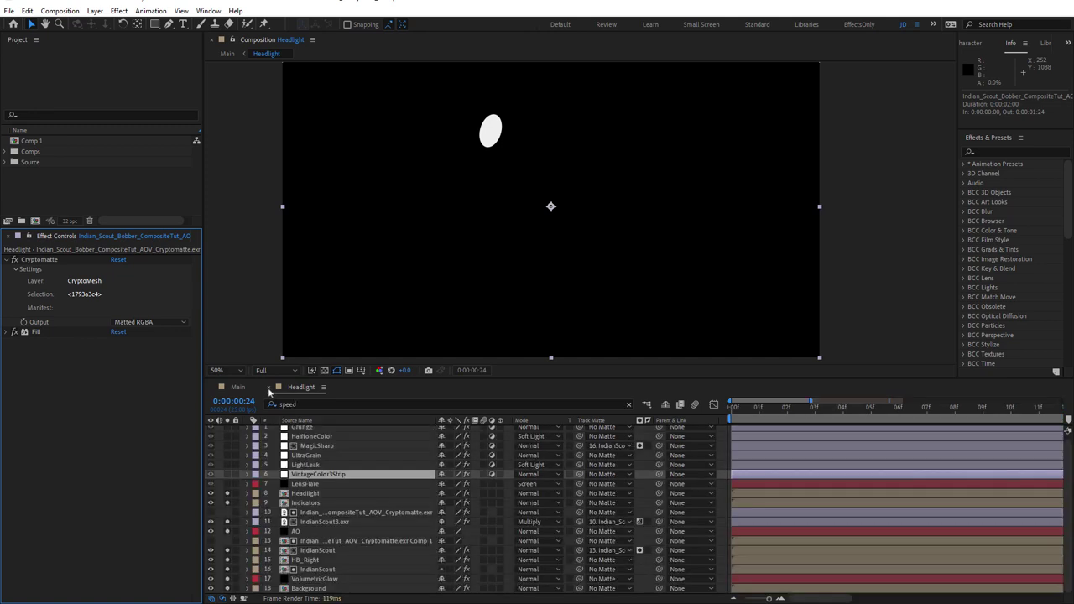
left_click(228, 493)
scroll(470, 203, "up", 2)
scroll(469, 203, "down", 2)
scroll(469, 204, "down", 2)
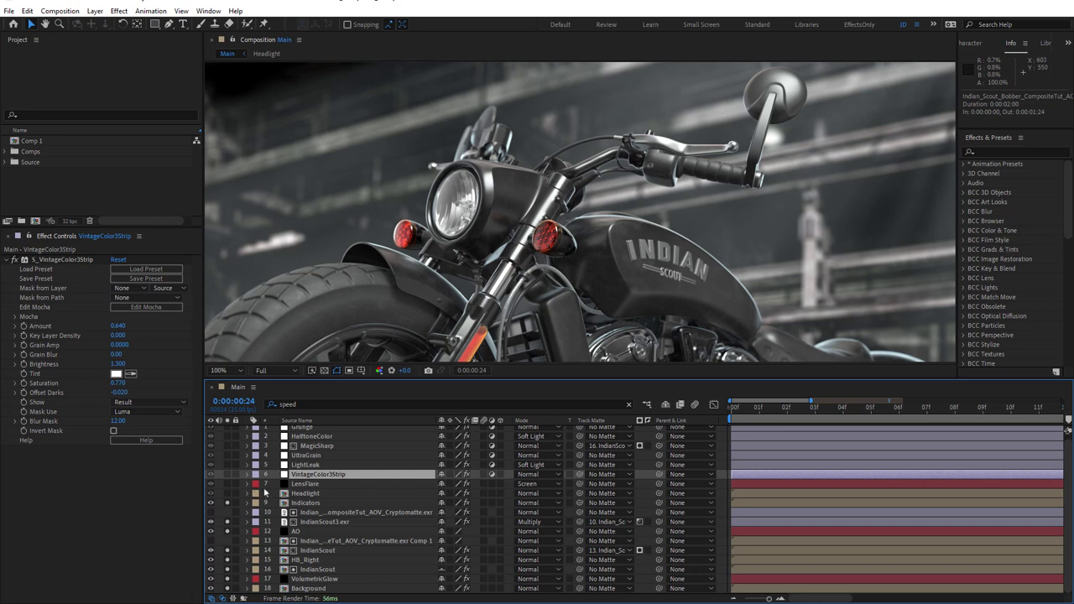
left_click(228, 494)
left_click(304, 493)
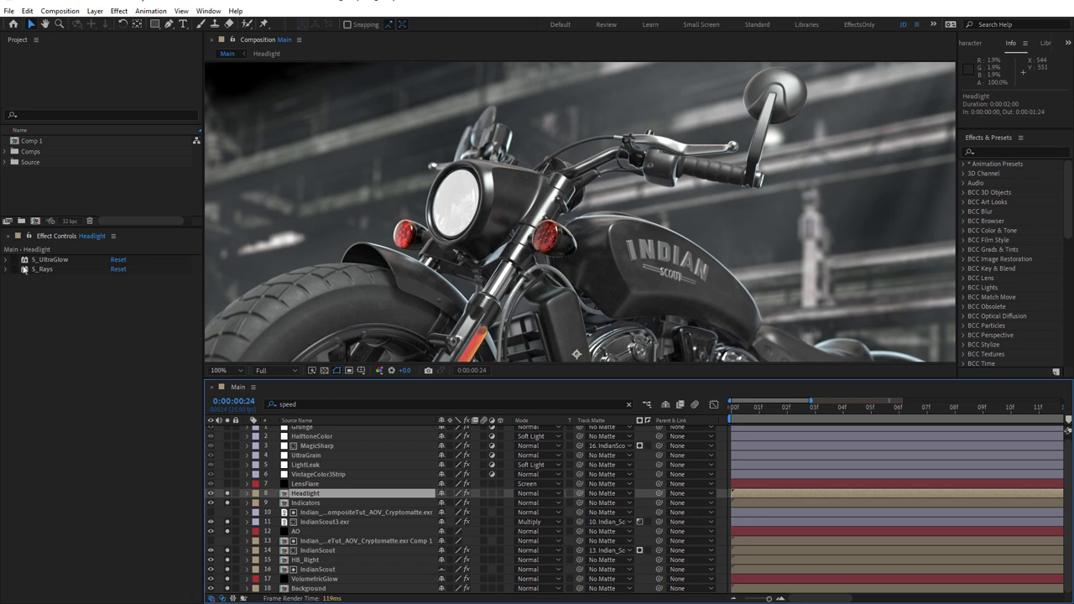
- Enable S_UltraGlow on the headlight and drag the S_Rays centre to the right of the headlamp
left_click(44, 260)
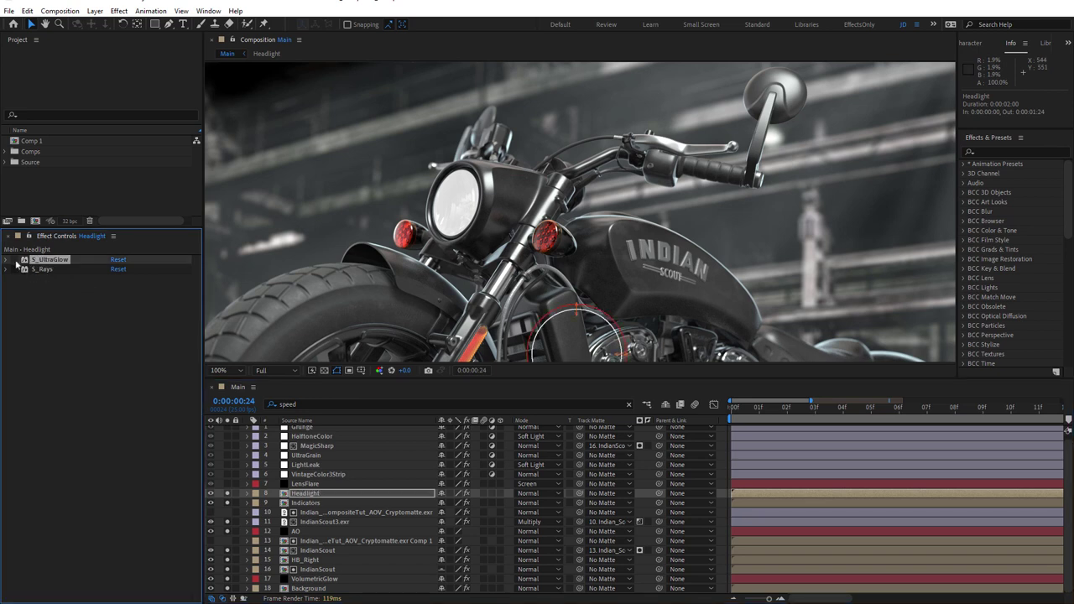
left_click(14, 261)
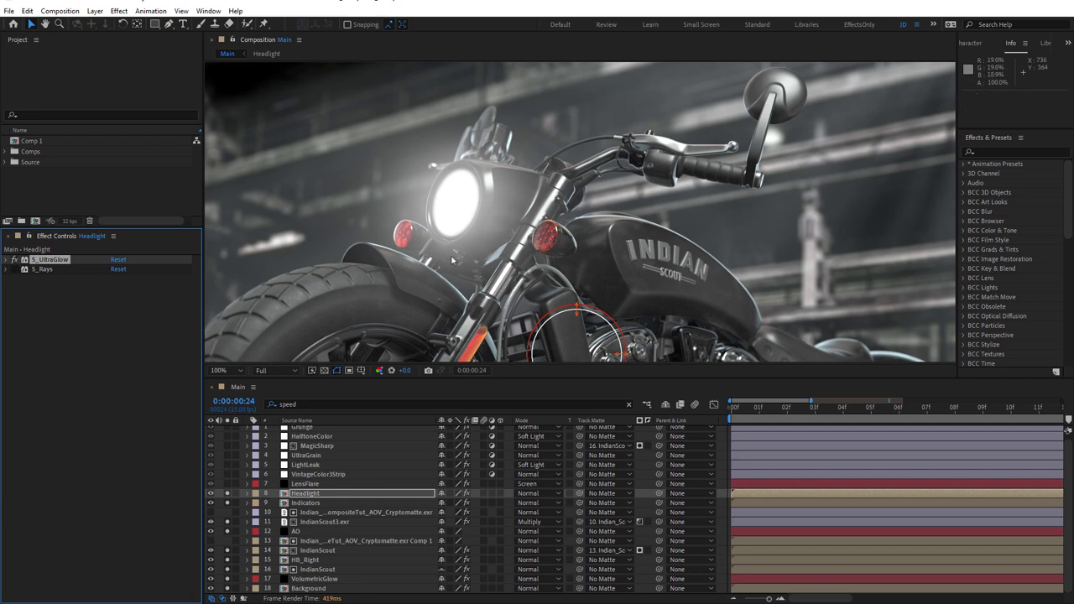
left_click(42, 269)
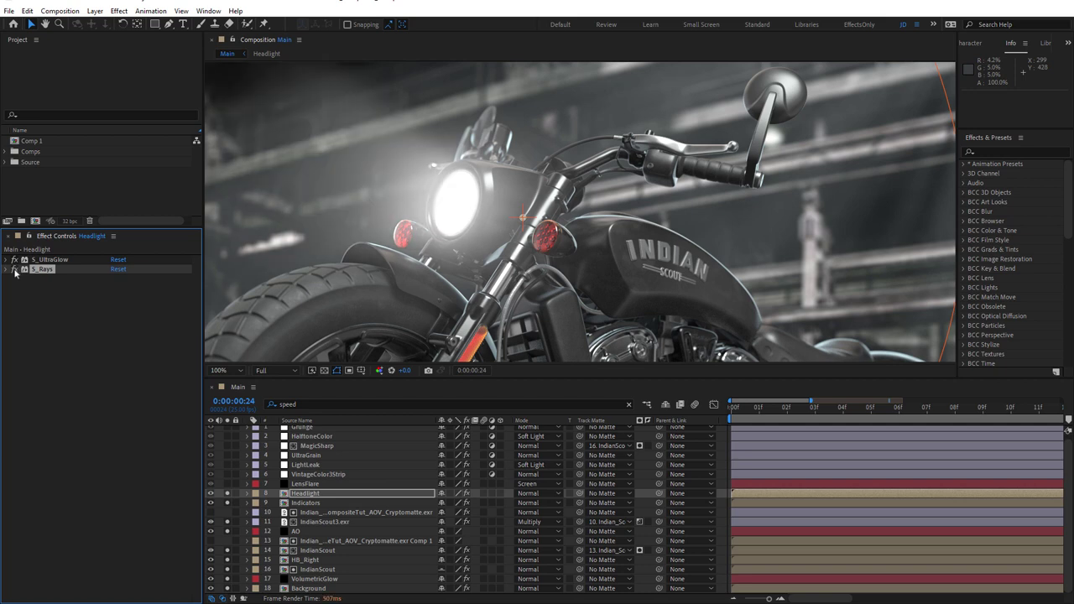
scroll(551, 198, "down", 2)
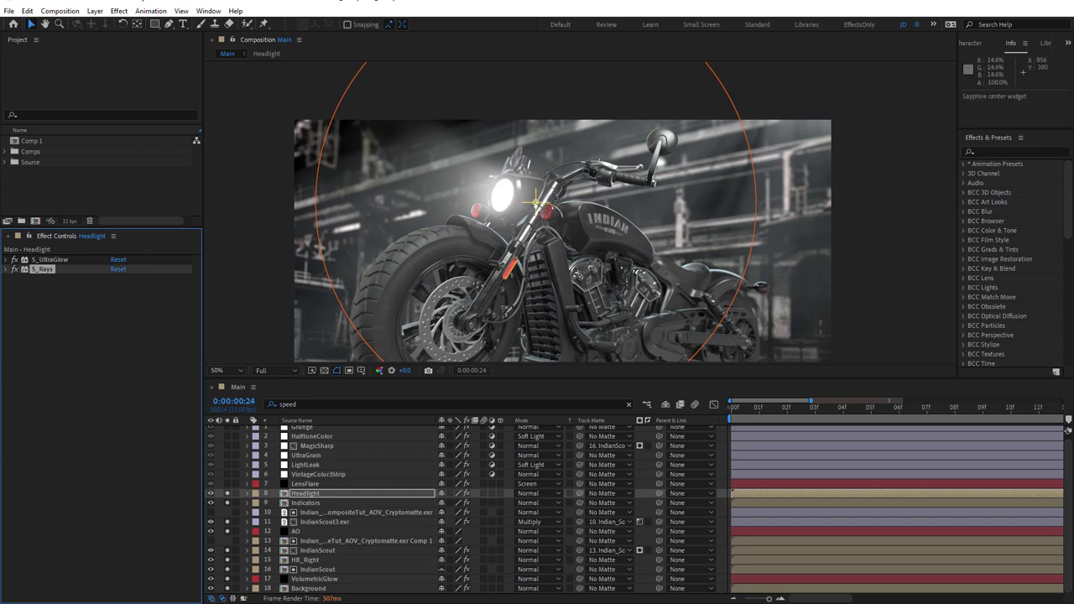
left_click_drag(535, 203, 669, 228)
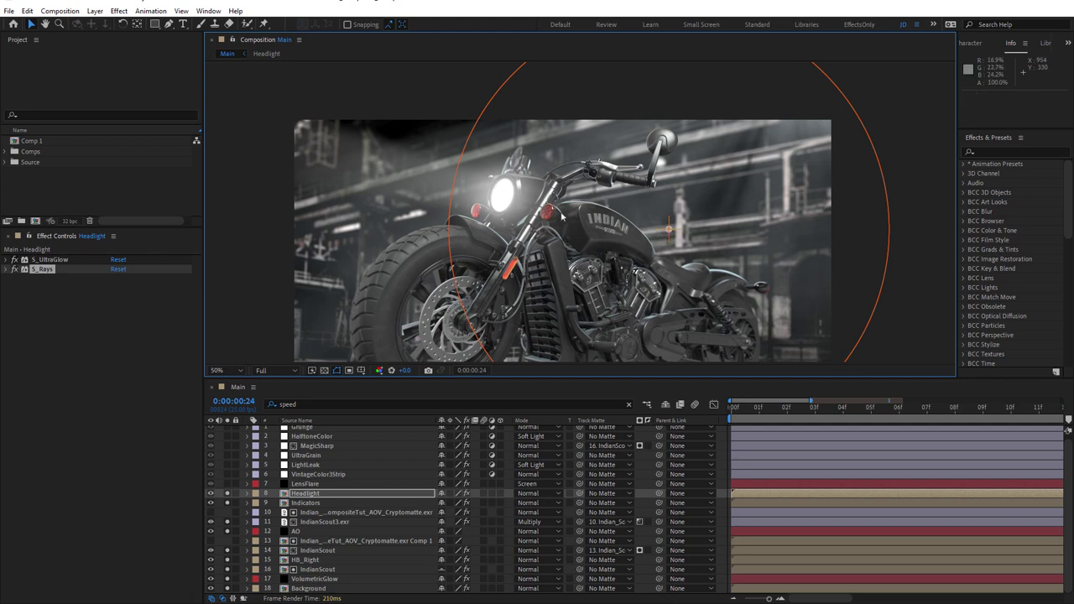
scroll(500, 179, "up", 2)
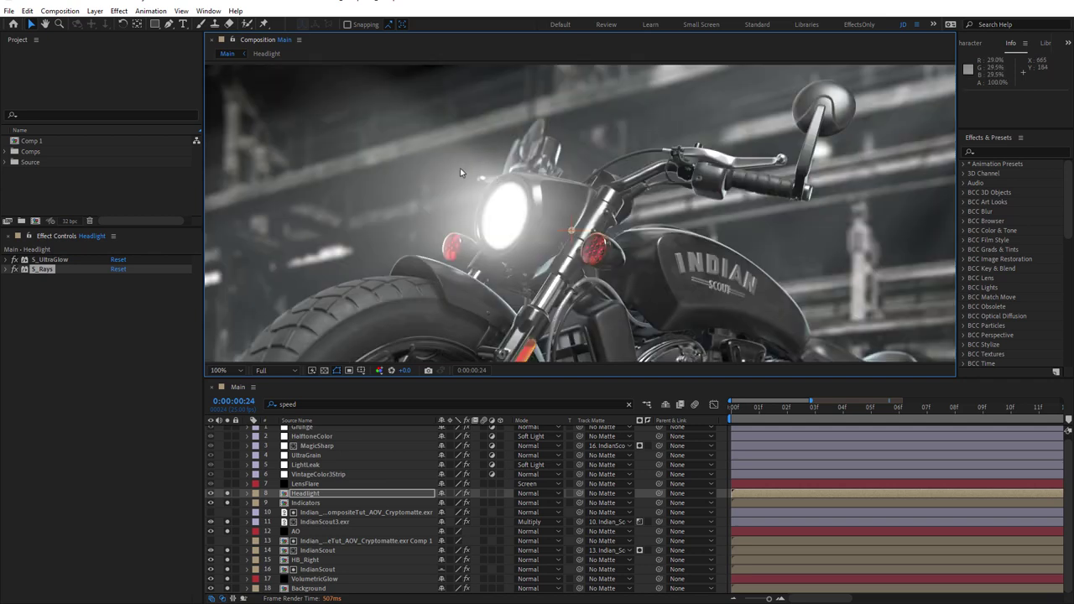
scroll(460, 168, "down", 2)
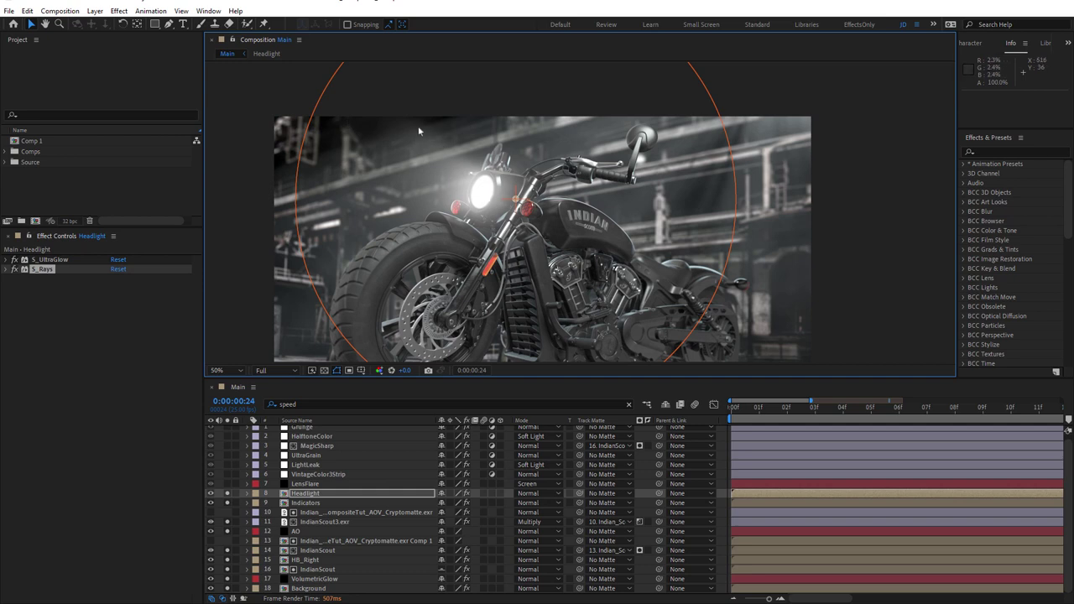
left_click(15, 270)
left_click(14, 269)
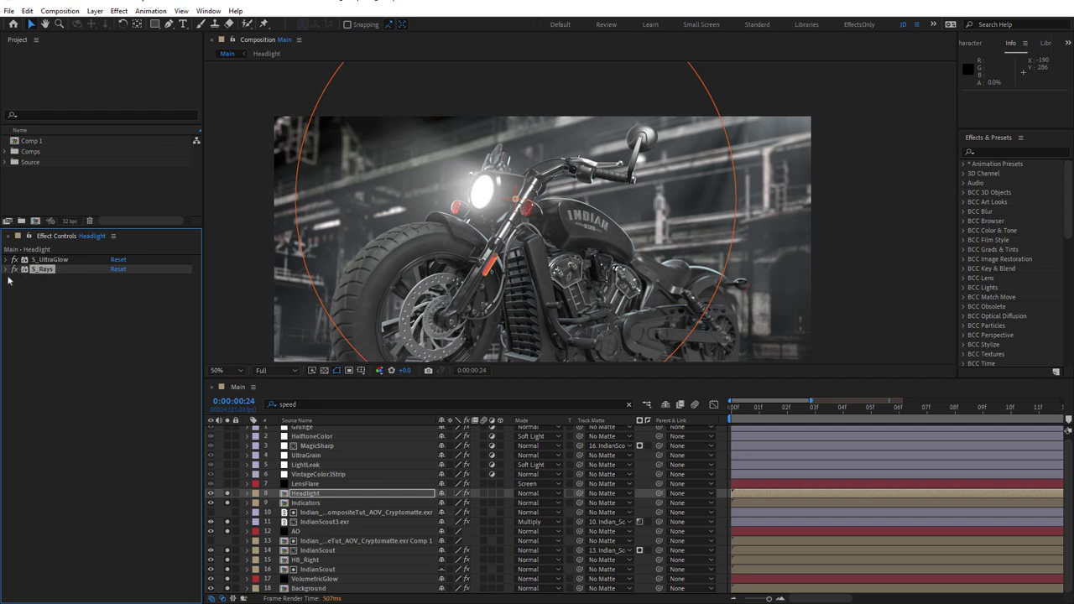
- Set S_Rays Atmosphere Amp to 2.000 and Atmosphere Detail to 0.8000
left_click(6, 269)
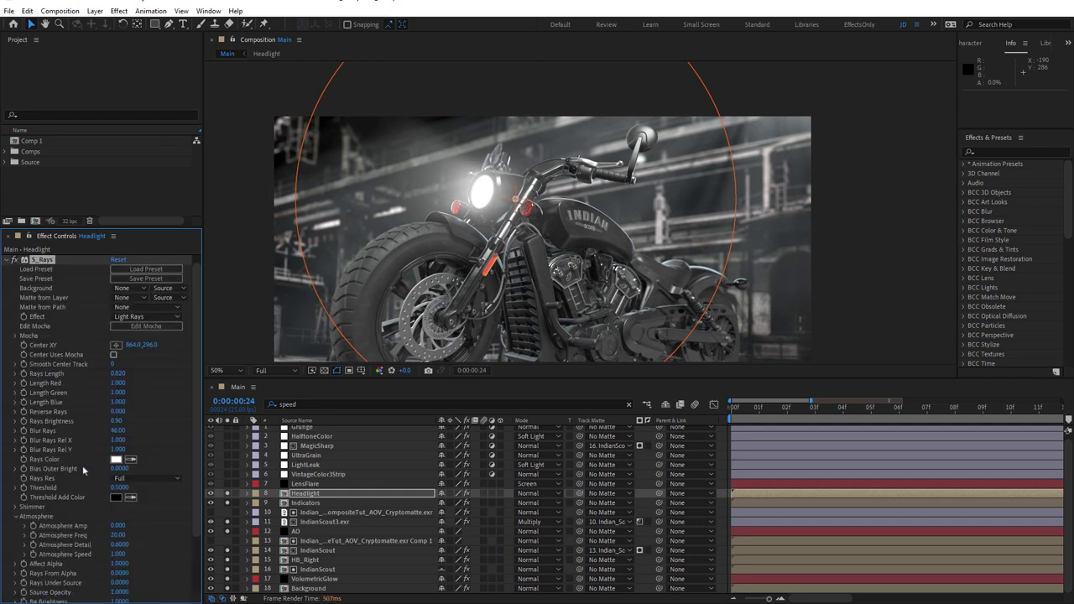
left_click_drag(118, 526, 176, 527)
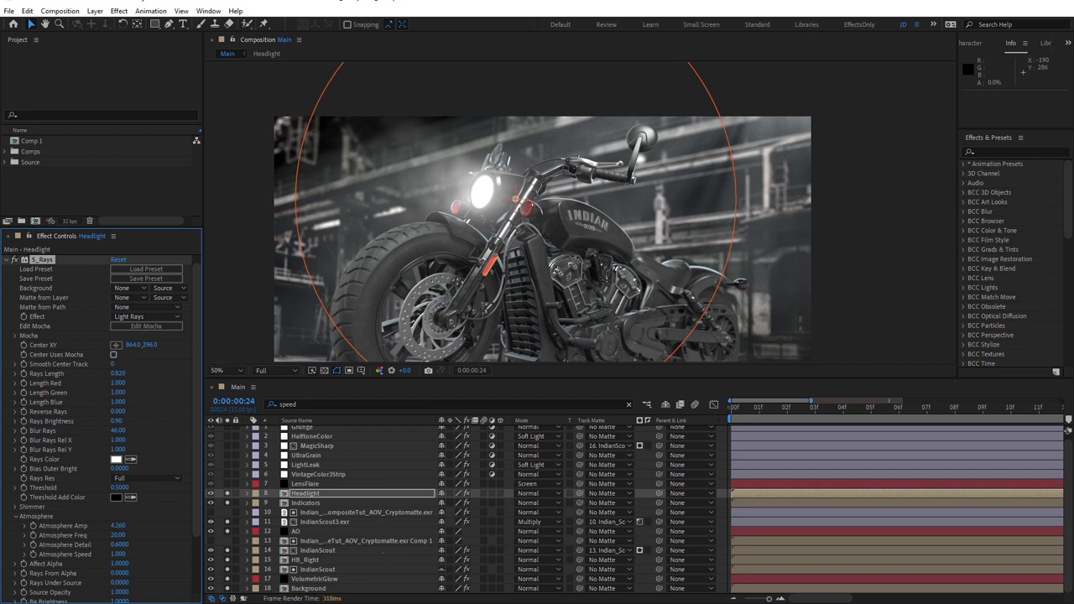
left_click_drag(175, 526, 174, 526)
left_click_drag(173, 545, 163, 546)
left_click(119, 526)
type("2")
key("Return")
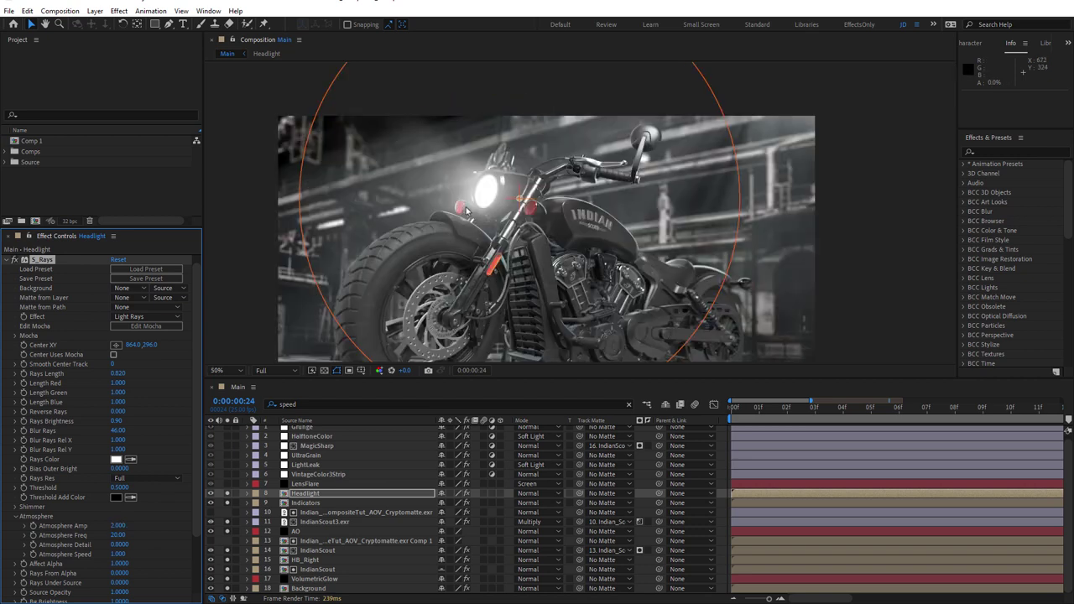
left_click(9, 261)
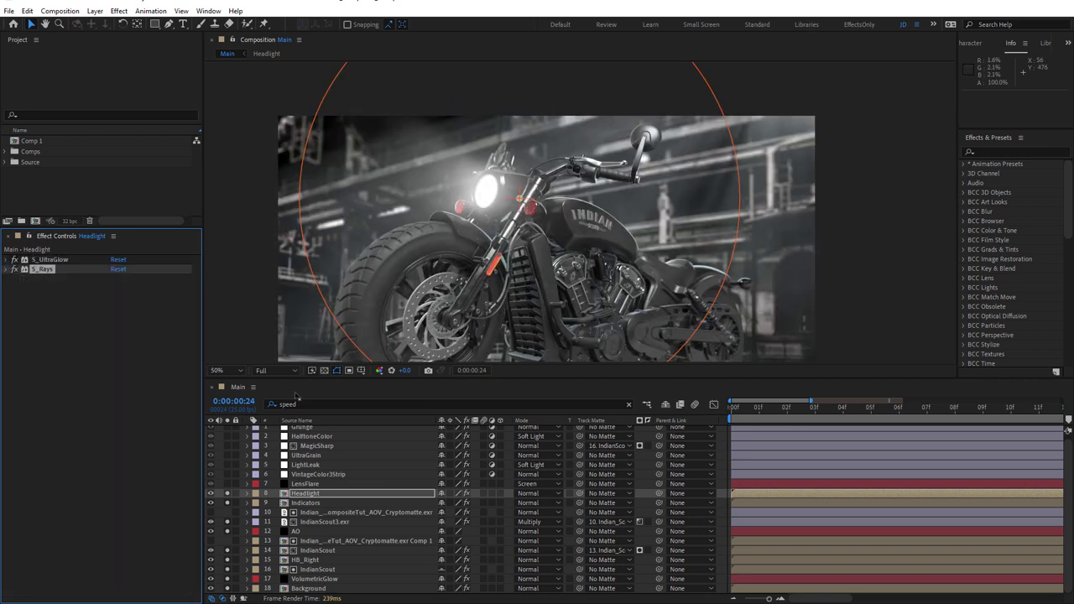
left_click(305, 485)
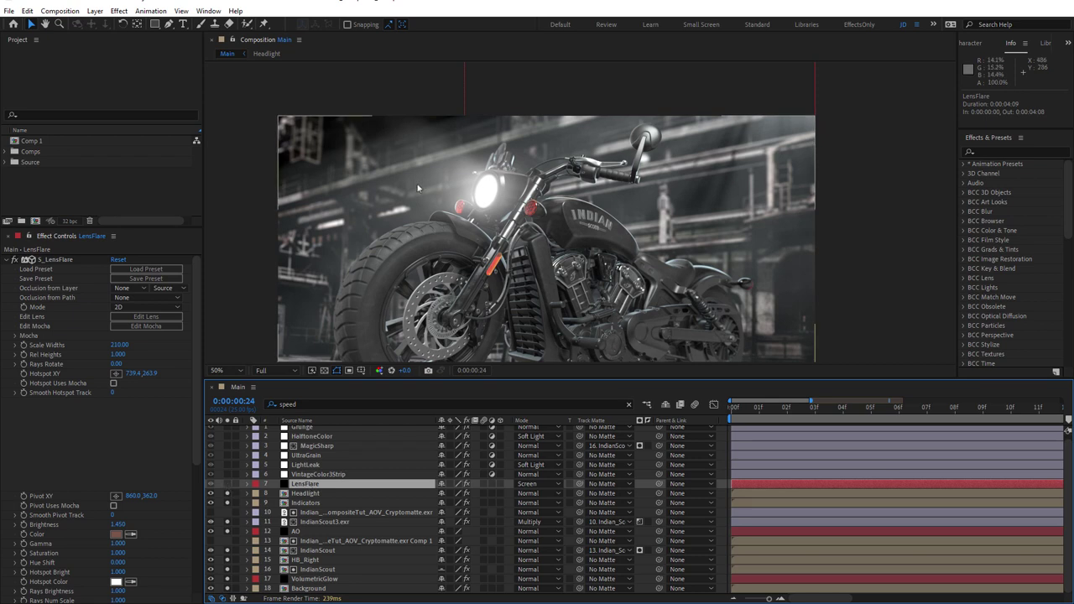
- Solo LensFlare, undo a trial hotspot move so it stays on the headlight, and open Edit Lens
scroll(476, 182, "up", 2)
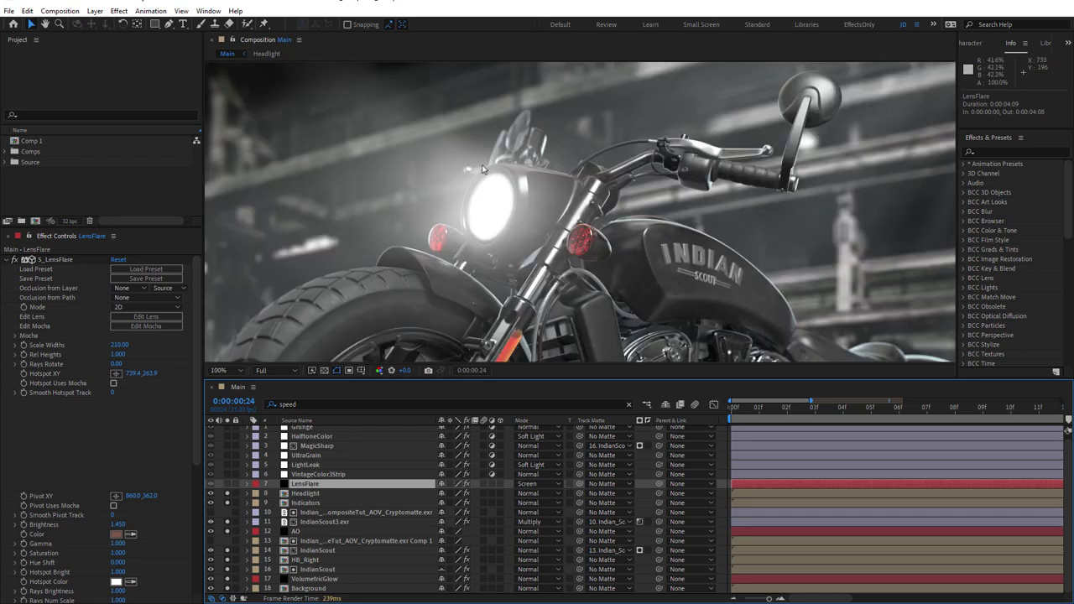
left_click(226, 485)
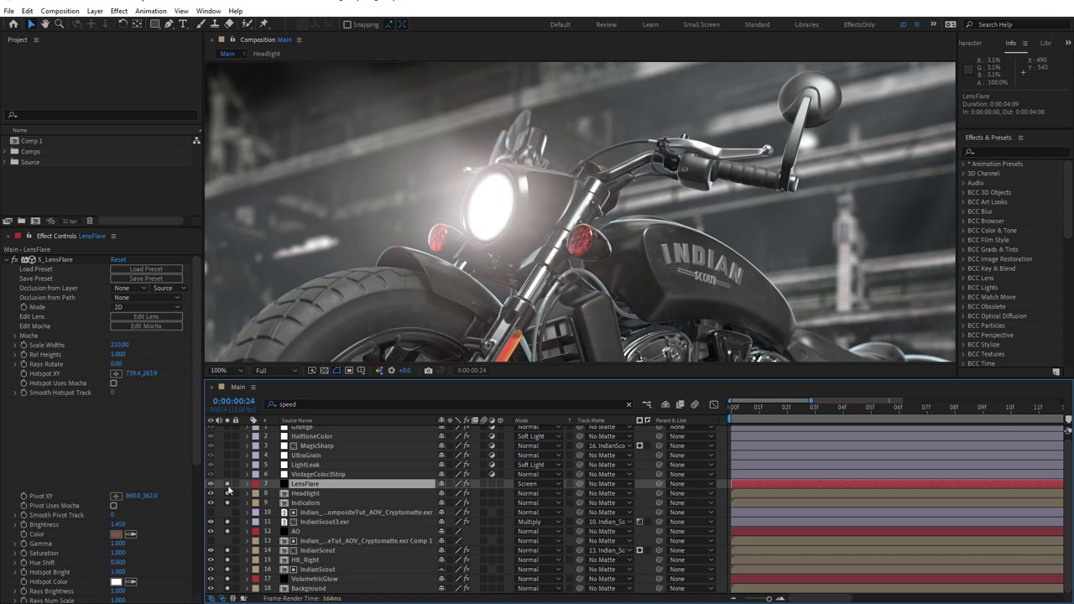
left_click(51, 260)
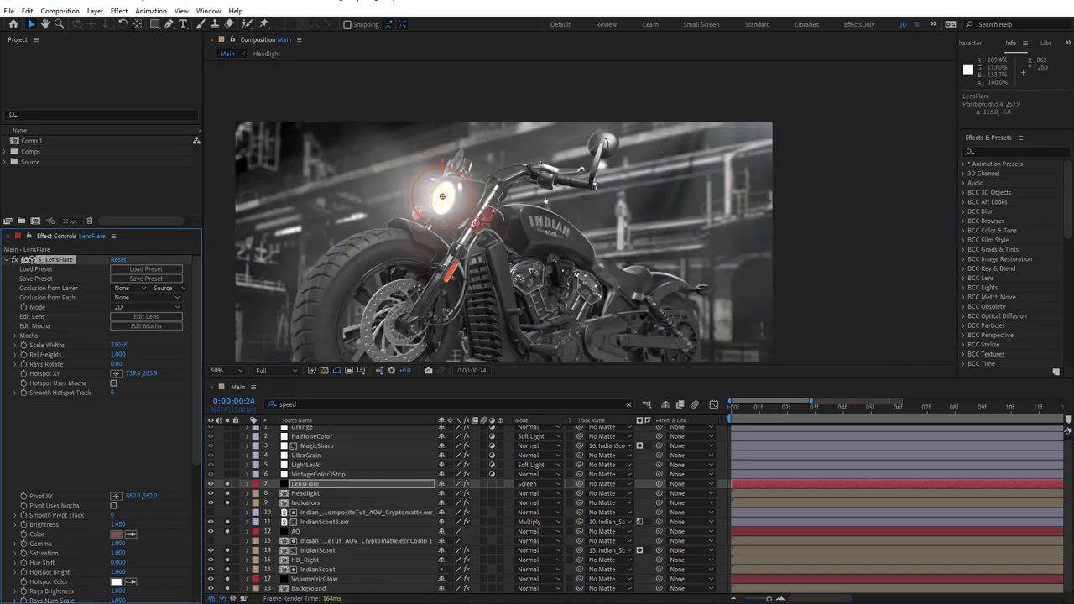
left_click_drag(442, 197, 644, 205)
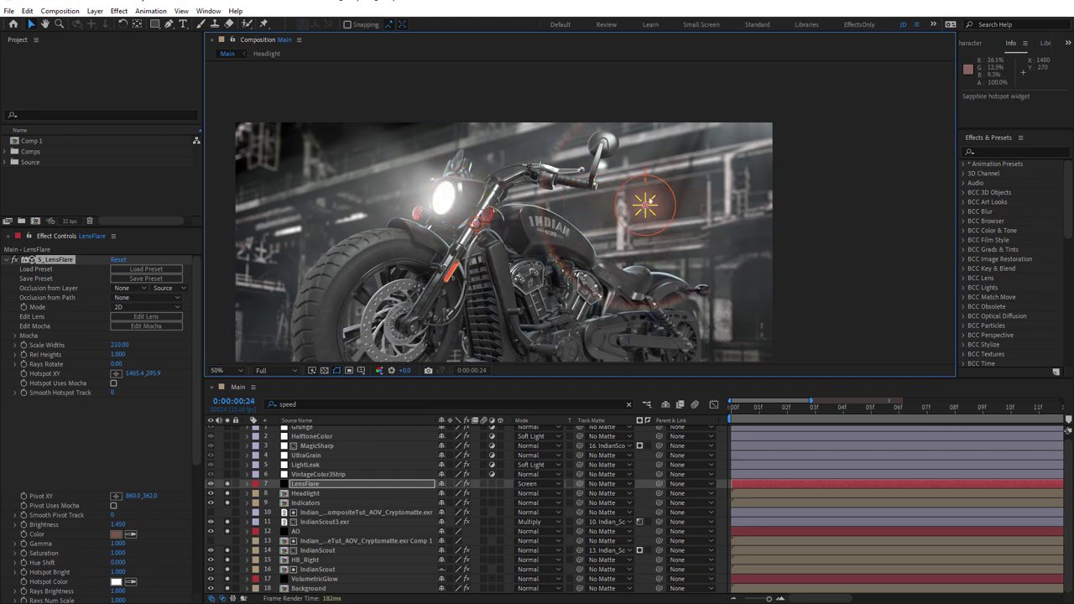
key("ctrl+z")
left_click(149, 320)
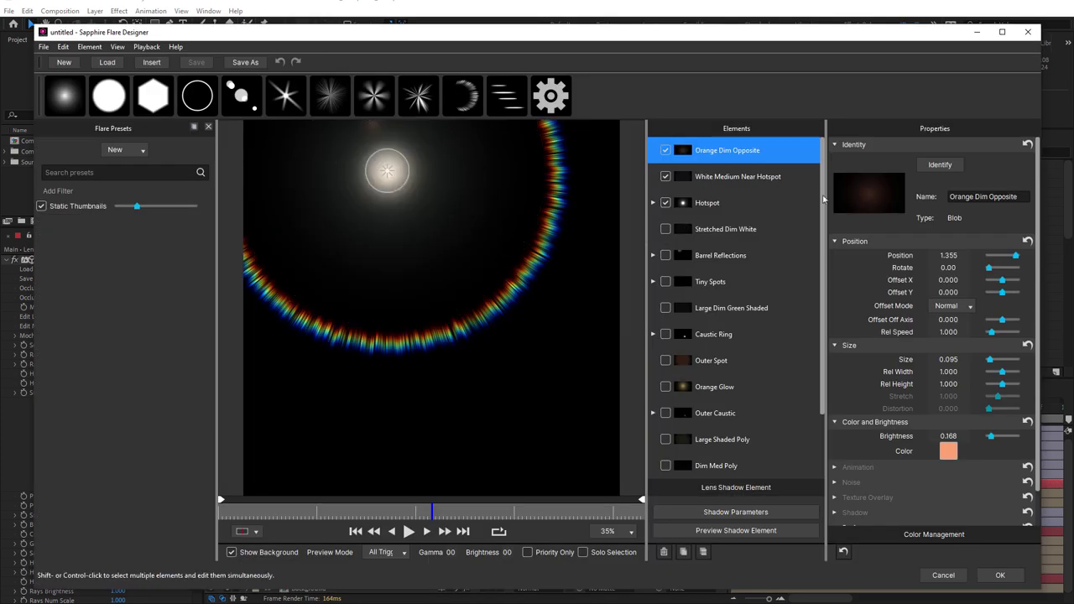
- Move the Flare Designer's preview light source to the centre and then upward
scroll(819, 221, "down", 1)
scroll(819, 224, "up", 1)
scroll(821, 246, "down", 1)
scroll(820, 252, "up", 1)
scroll(820, 395, "down", 3)
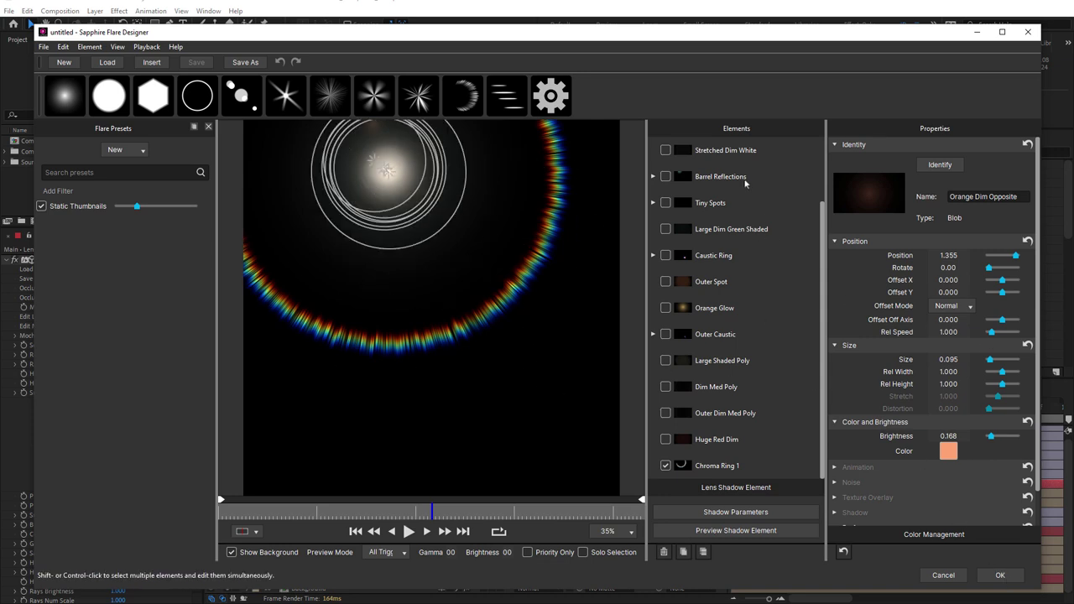
scroll(823, 230, "up", 3)
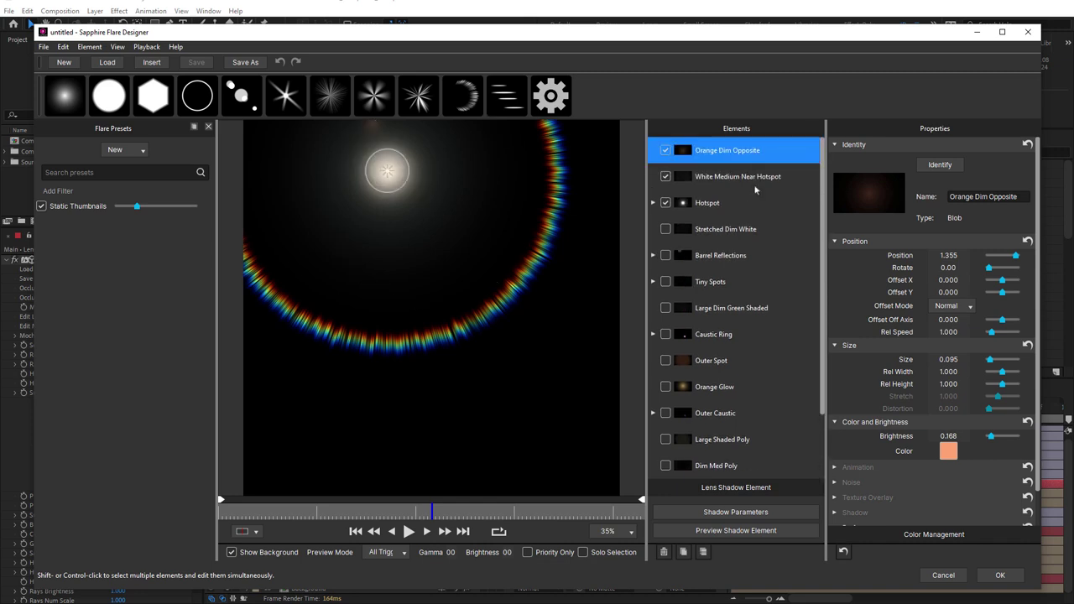
left_click(442, 294)
left_click_drag(454, 306, 460, 227)
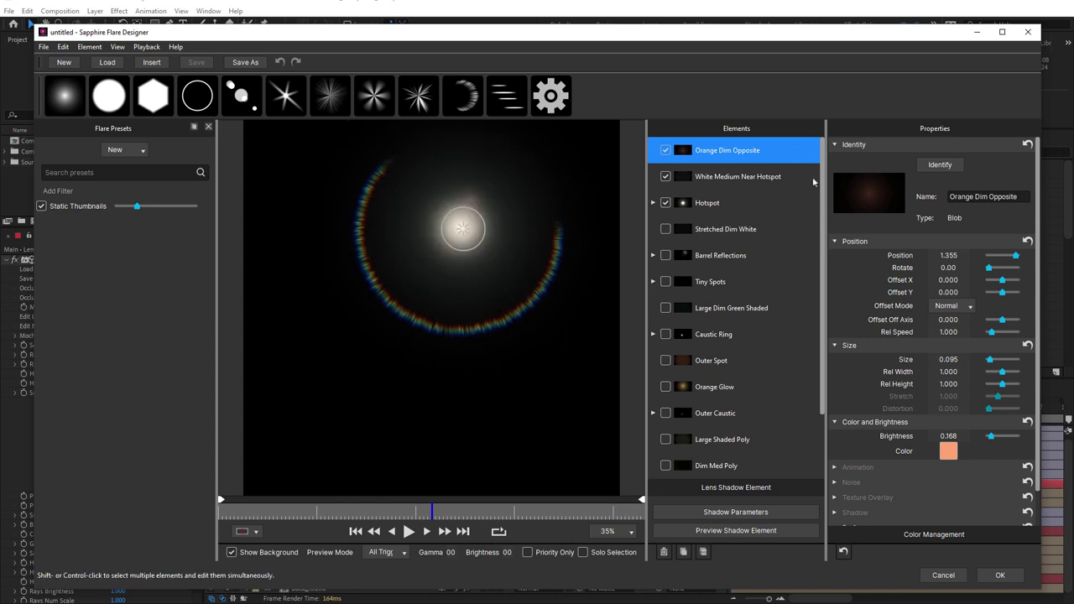
- Narrow Chroma Ring 1's Angle Width to 238.0 and accept the flare edits
scroll(812, 181, "down", 3)
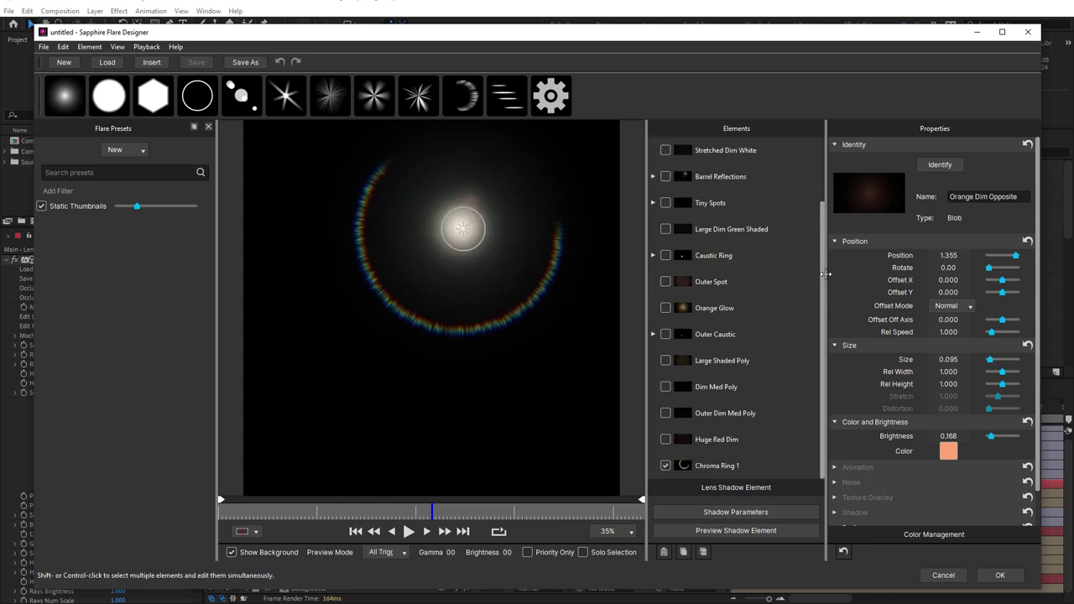
left_click(727, 466)
left_click_drag(1038, 331, 1031, 477)
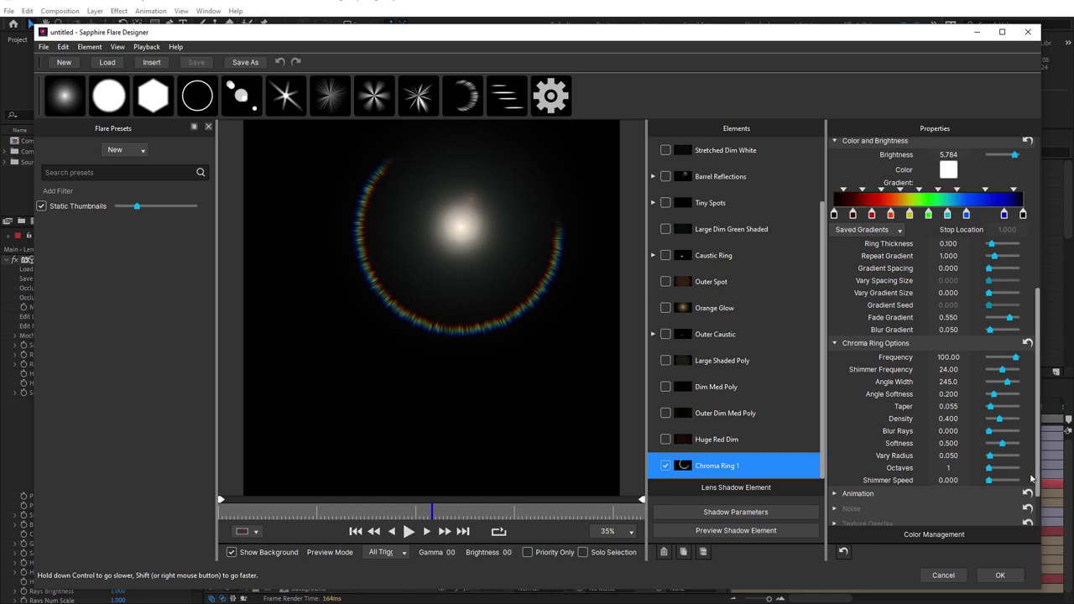
left_click_drag(1007, 391, 1010, 390)
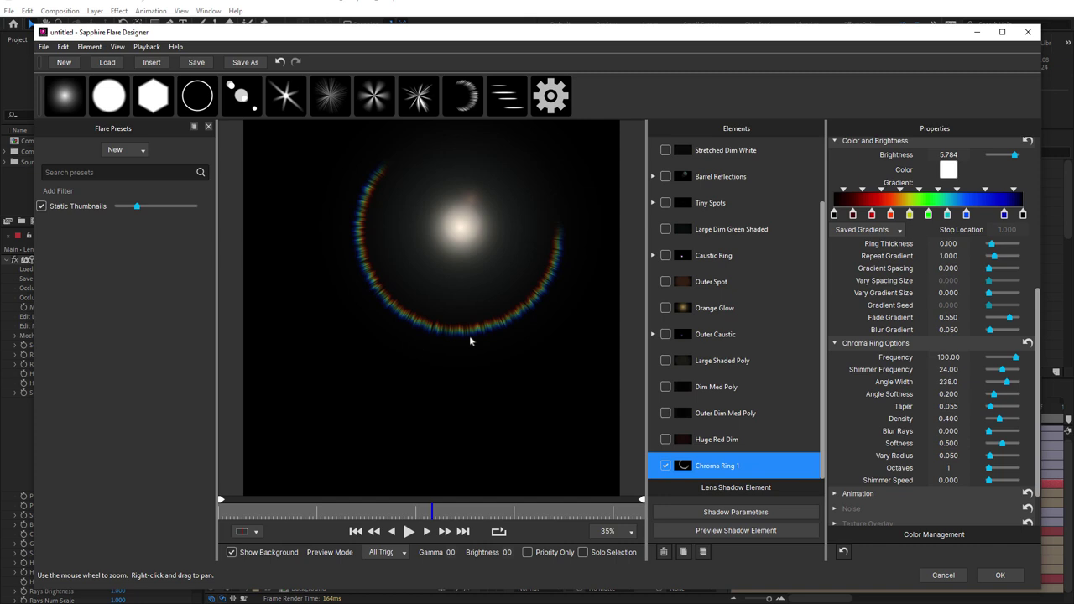
left_click(1001, 575)
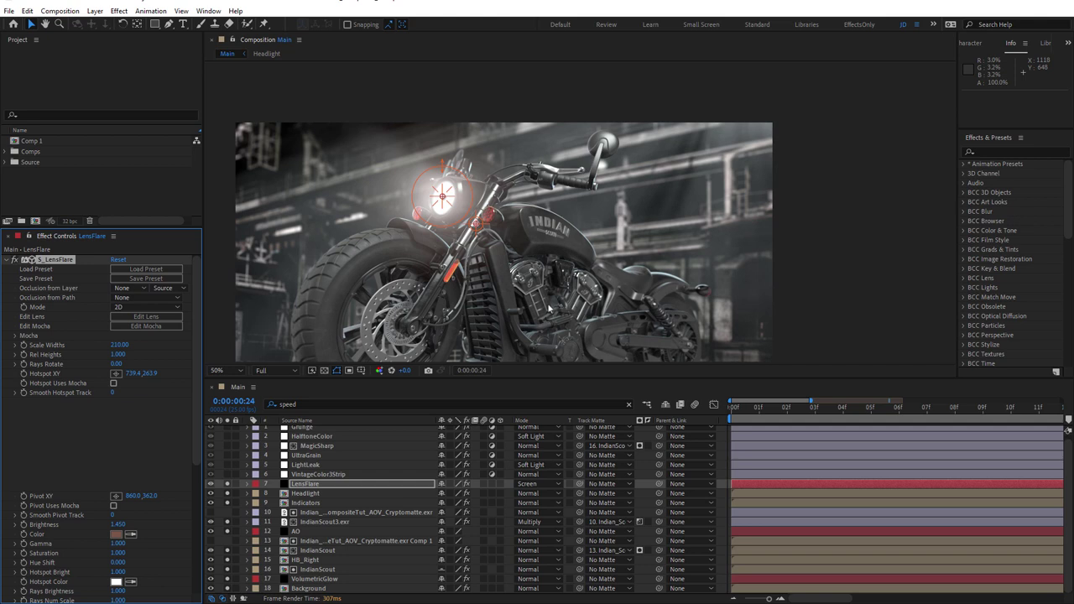
- Zoom to 400% on the LensFlare headlight, back to 50%, recentre, then show VintageColor3Strip's settings
left_click(312, 487)
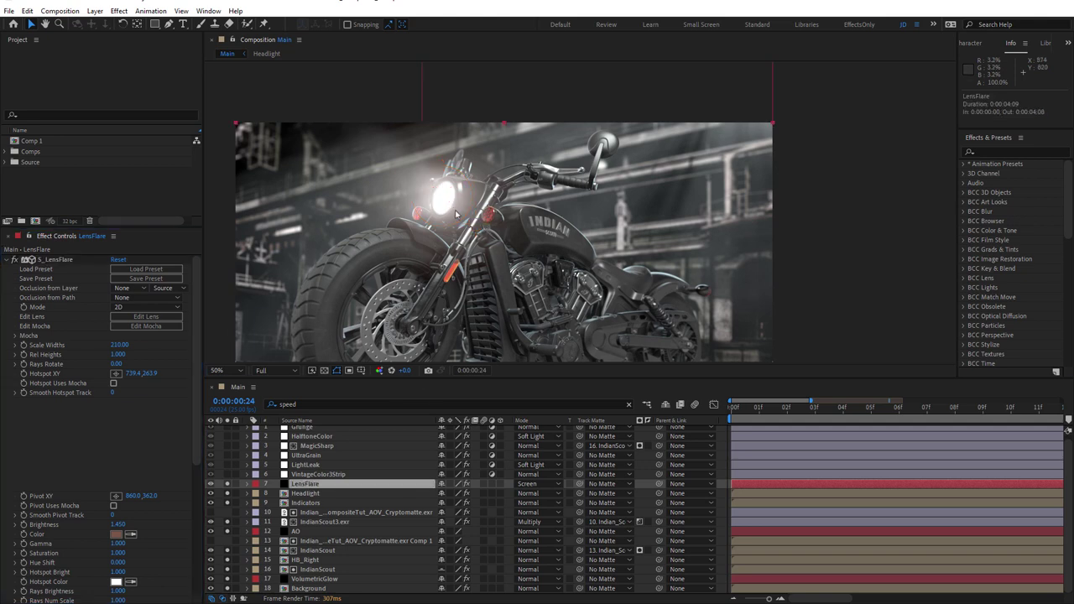
scroll(456, 214, "up", 3)
scroll(525, 202, "up", 1)
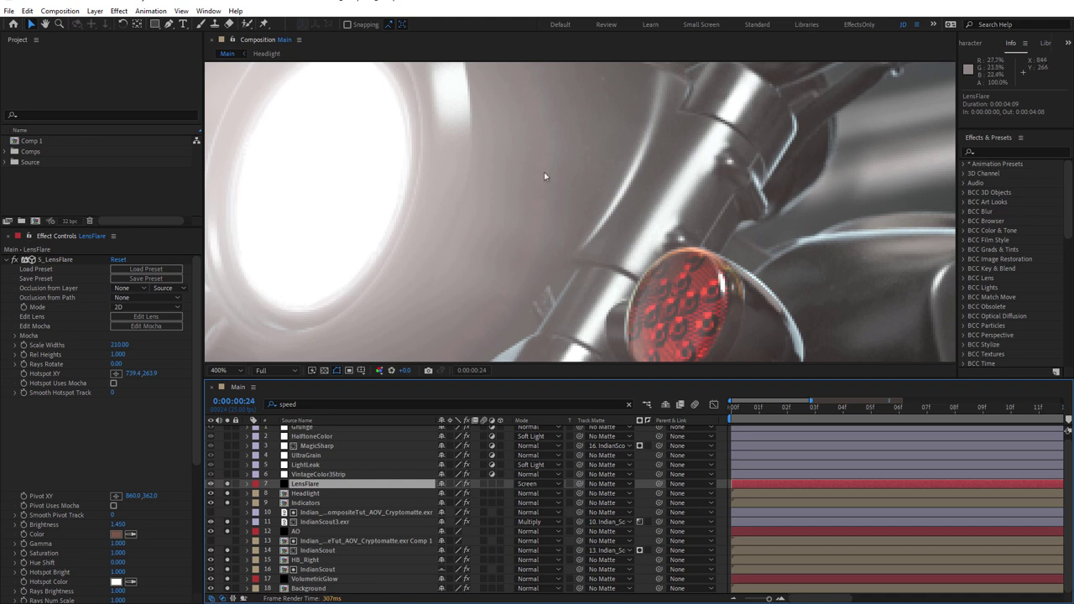
scroll(546, 174, "down", 2)
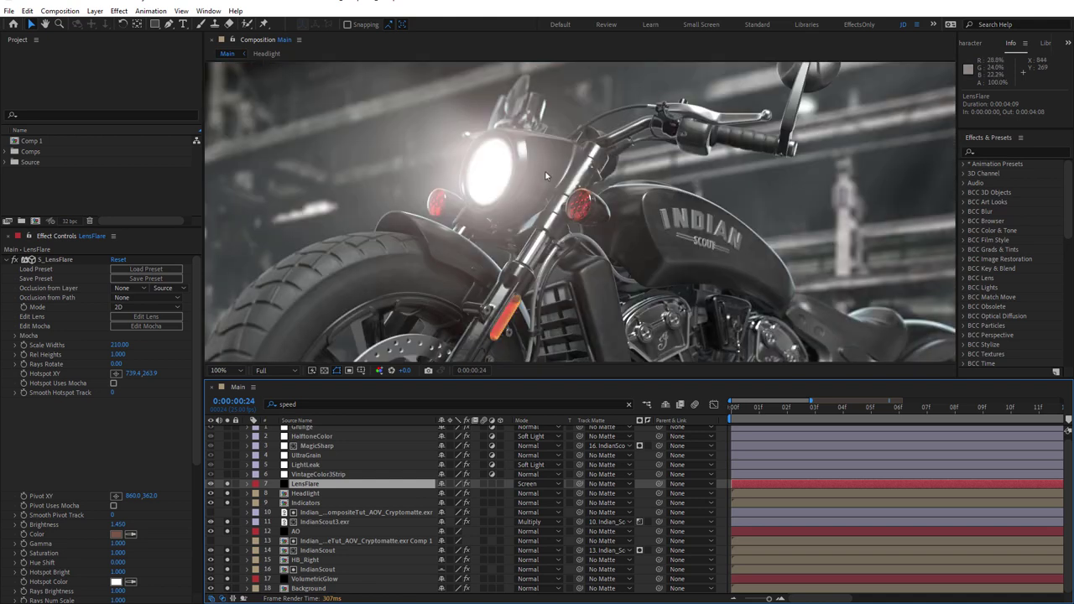
scroll(546, 174, "down", 2)
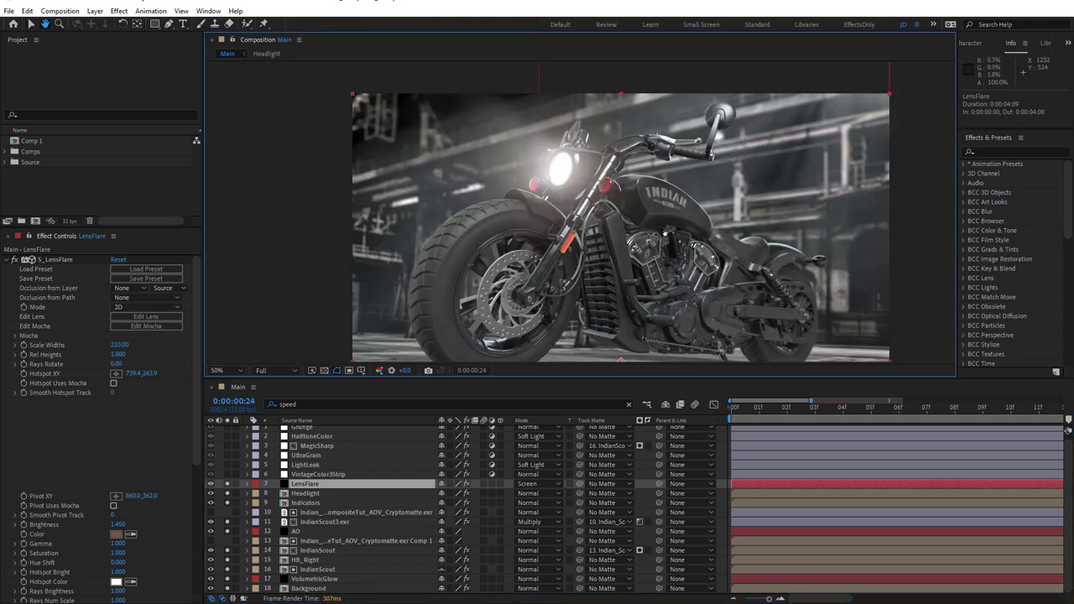
left_click_drag(666, 209, 580, 183)
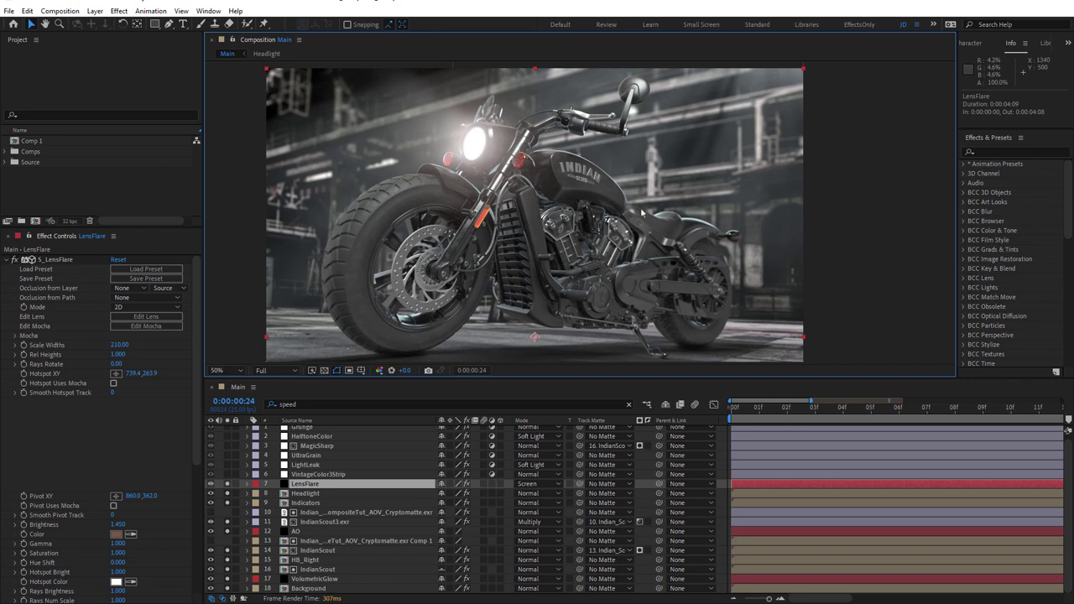
left_click(316, 475)
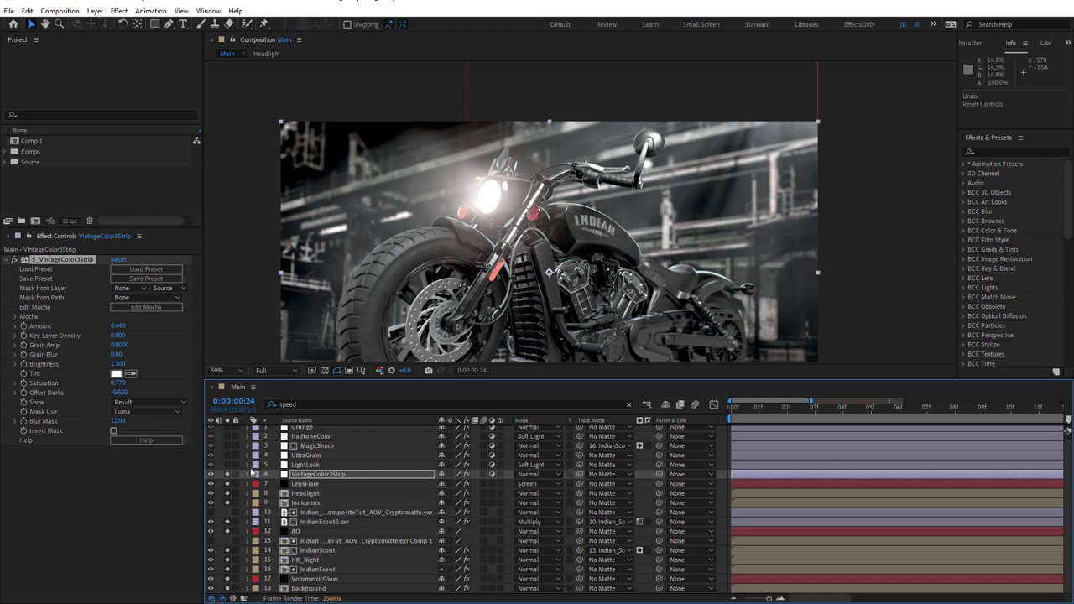
- Select the LightLeak layer to show its S_LightLeak settings (Combine Screen, Flicker Amp 0.3000)
left_click(306, 468)
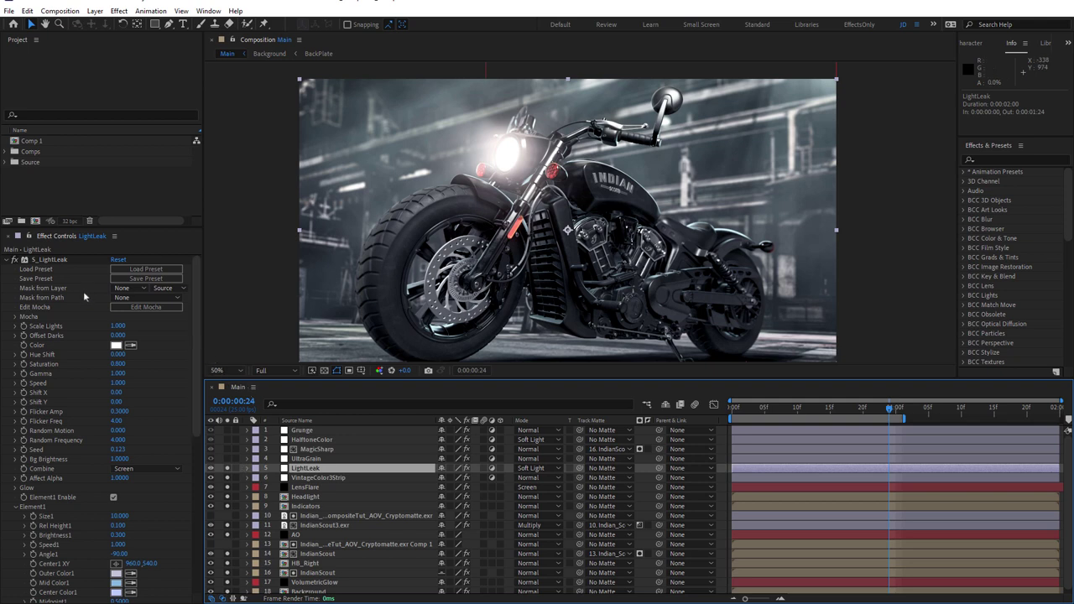
left_click(121, 290)
left_click(145, 274)
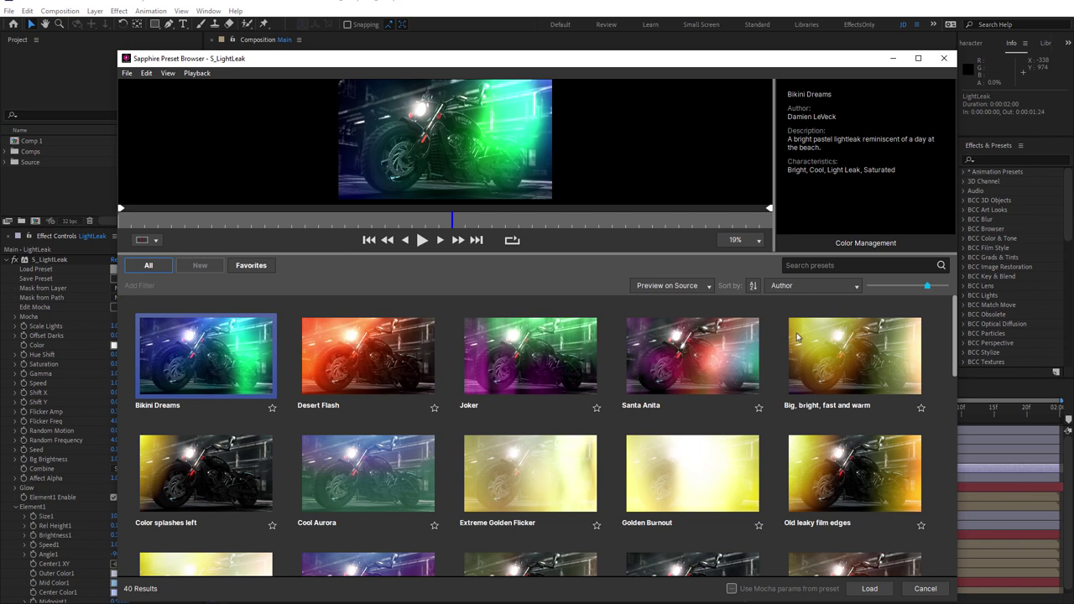
left_click_drag(955, 353, 968, 457)
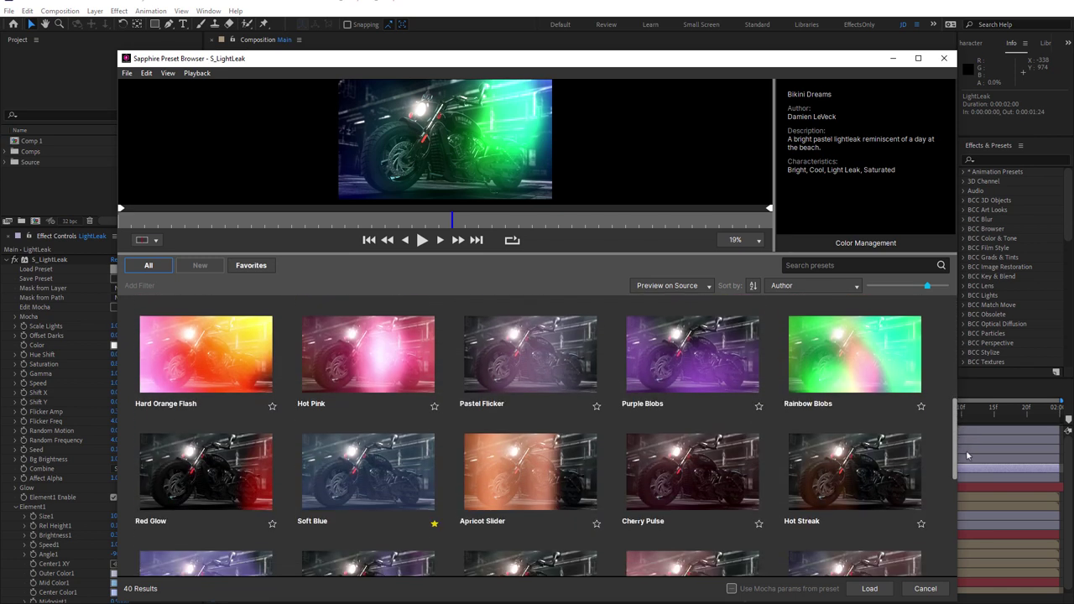
left_click(368, 475)
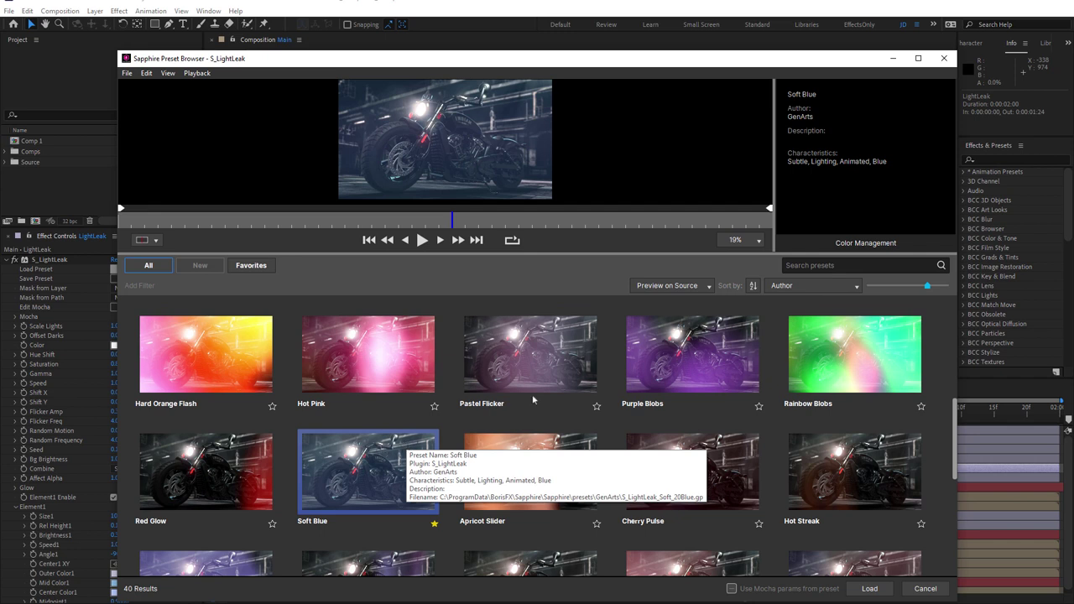
left_click(923, 587)
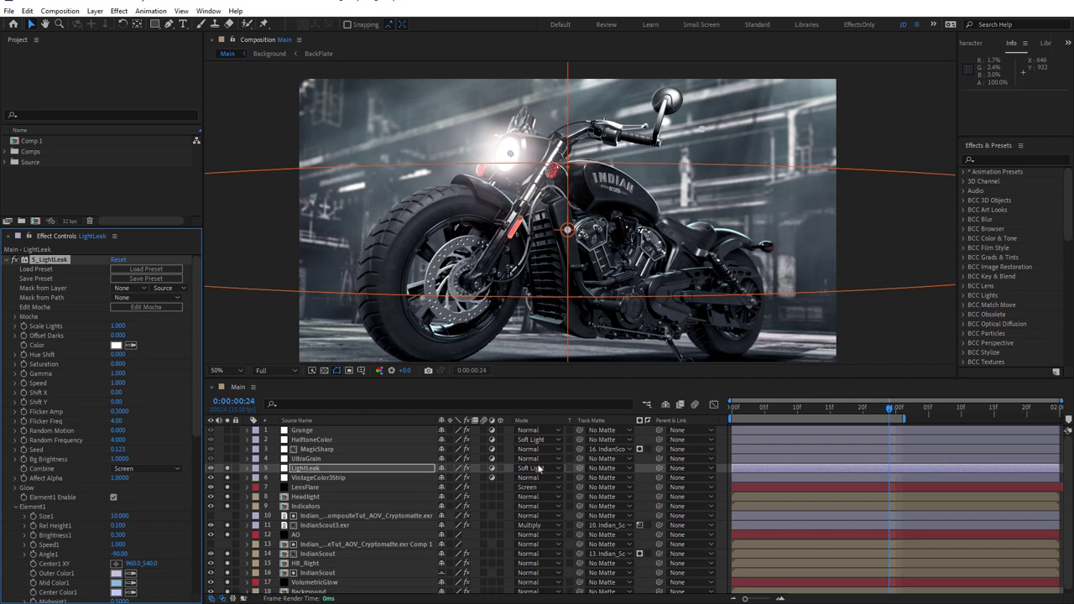
- Try the Normal blend mode on LightLeak, then revert it to Soft Light
left_click(533, 469)
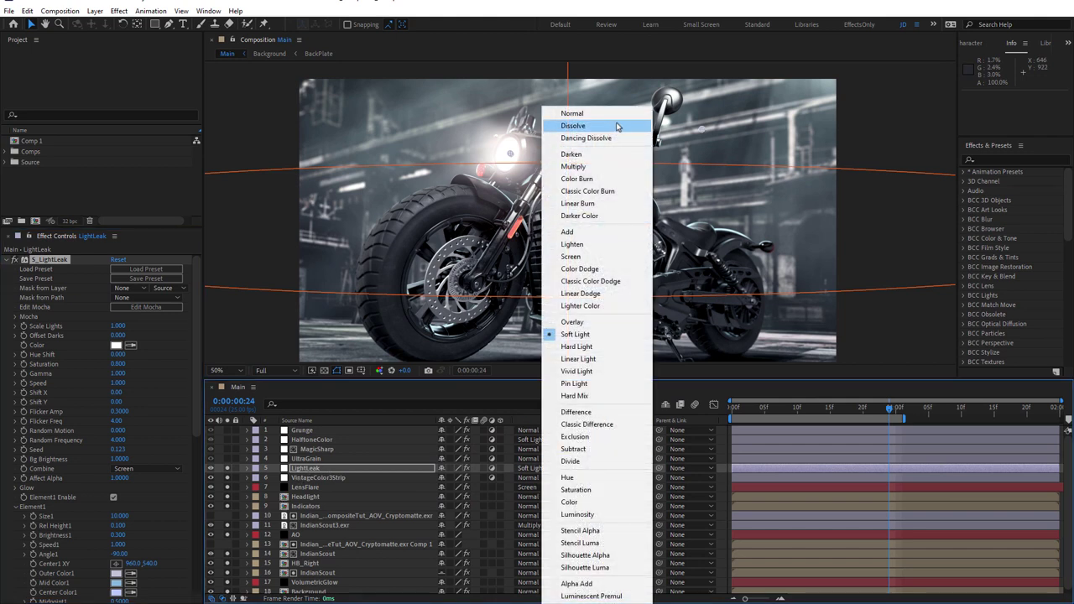
left_click(619, 114)
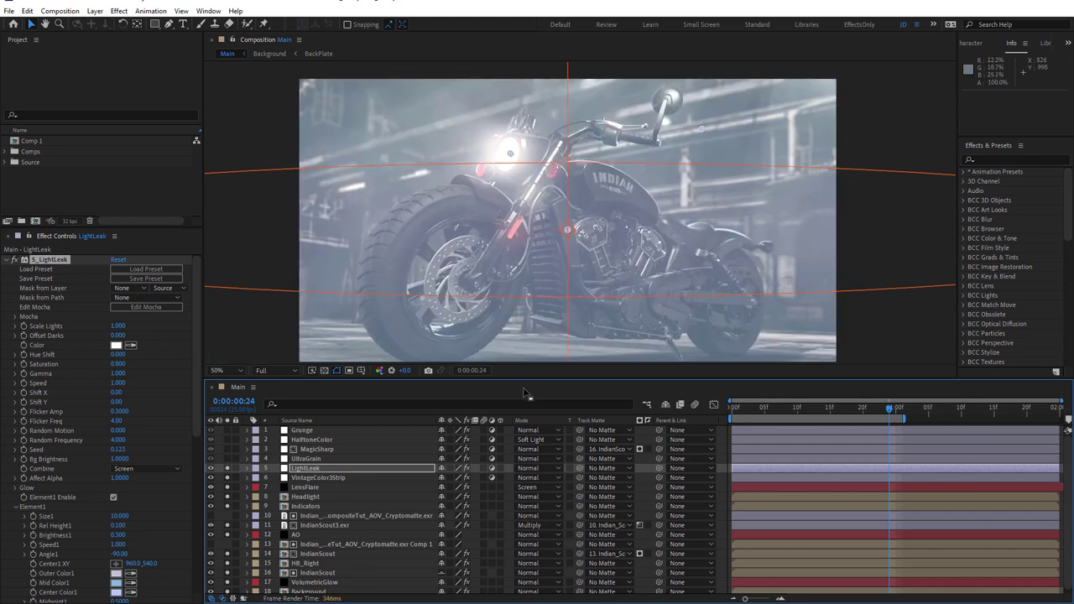
key("ctrl+z")
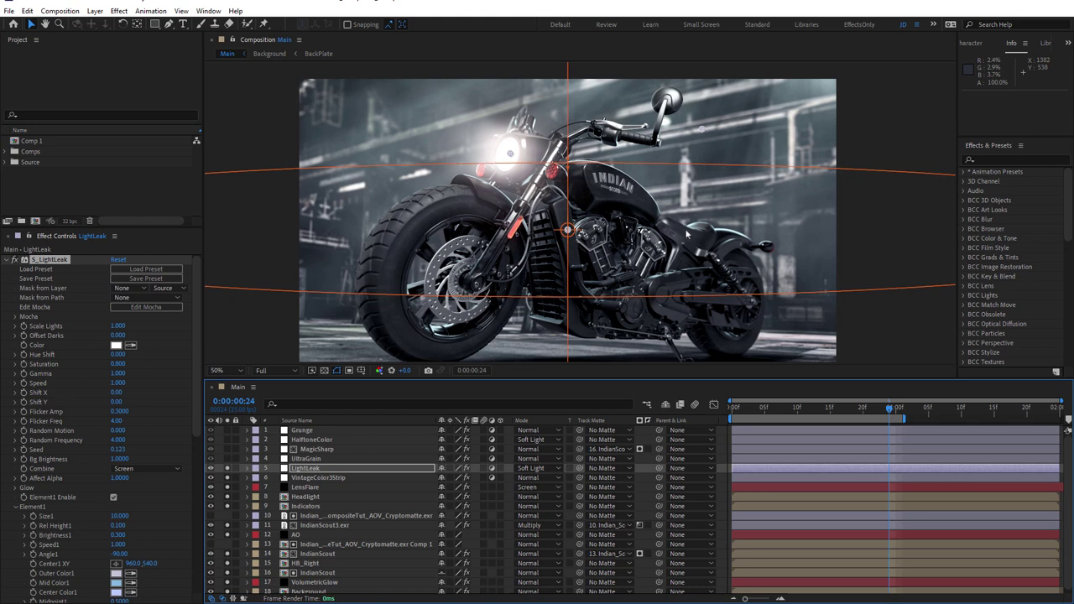
- Toggle the LightLeak layer off and on to compare the haze, keeping the darker look
scroll(201, 464, "down", 4)
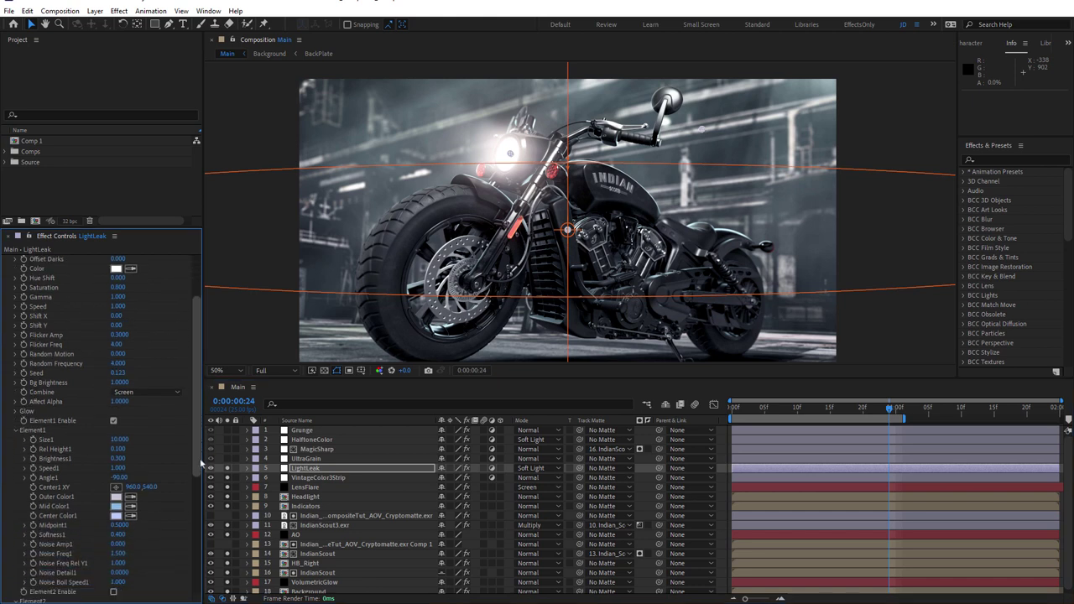
scroll(201, 465, "down", 2)
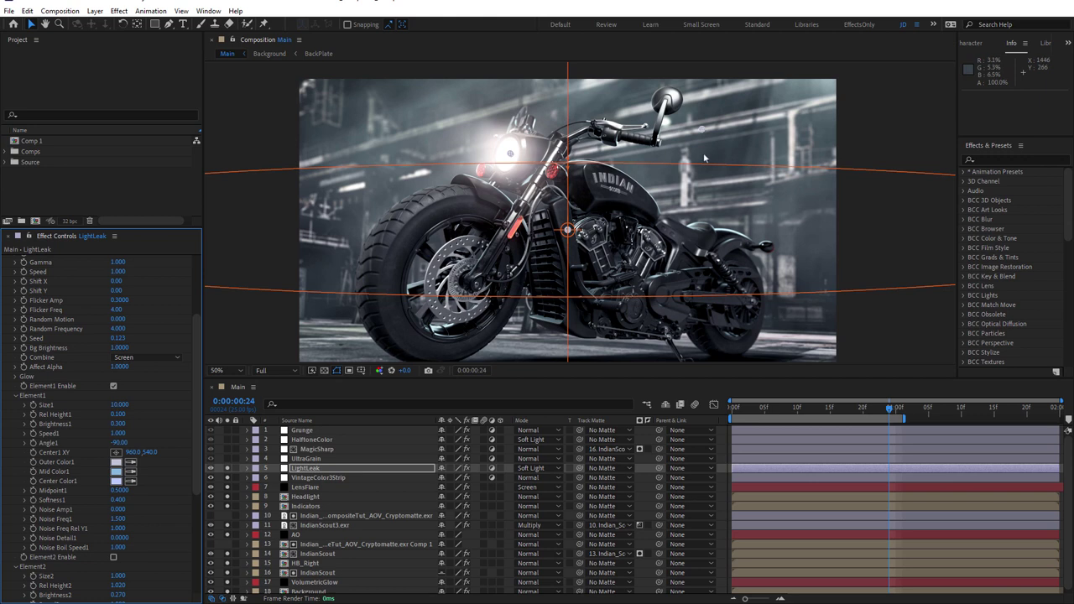
left_click(228, 470)
left_click(229, 470)
left_click(228, 470)
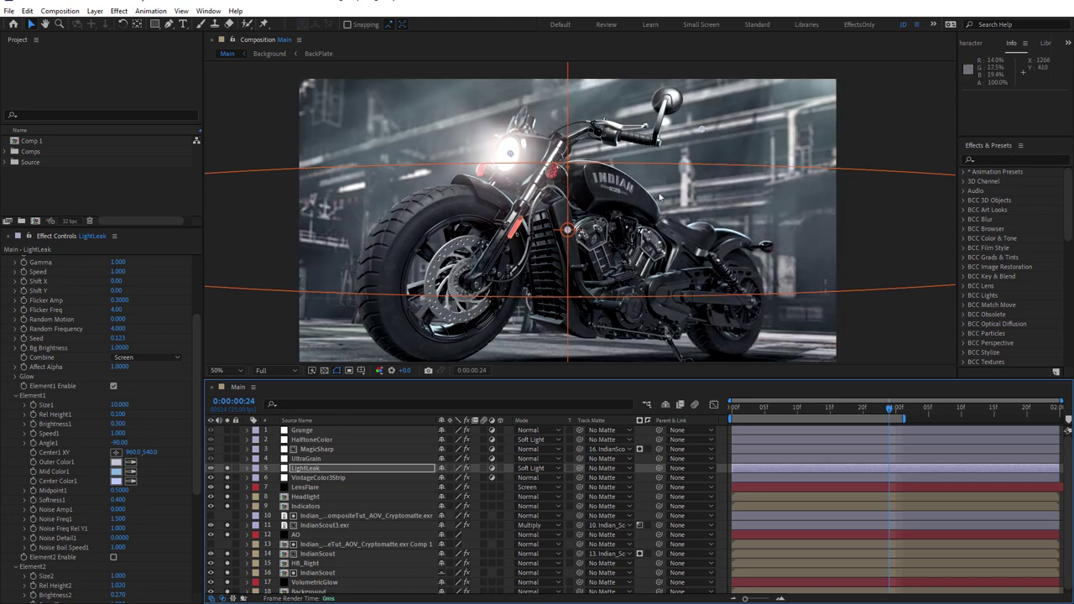
- Check the composite at 100%, then show UltraGrain's grain settings (Grain Amp 0.500, Seed 0.123)
key("slash")
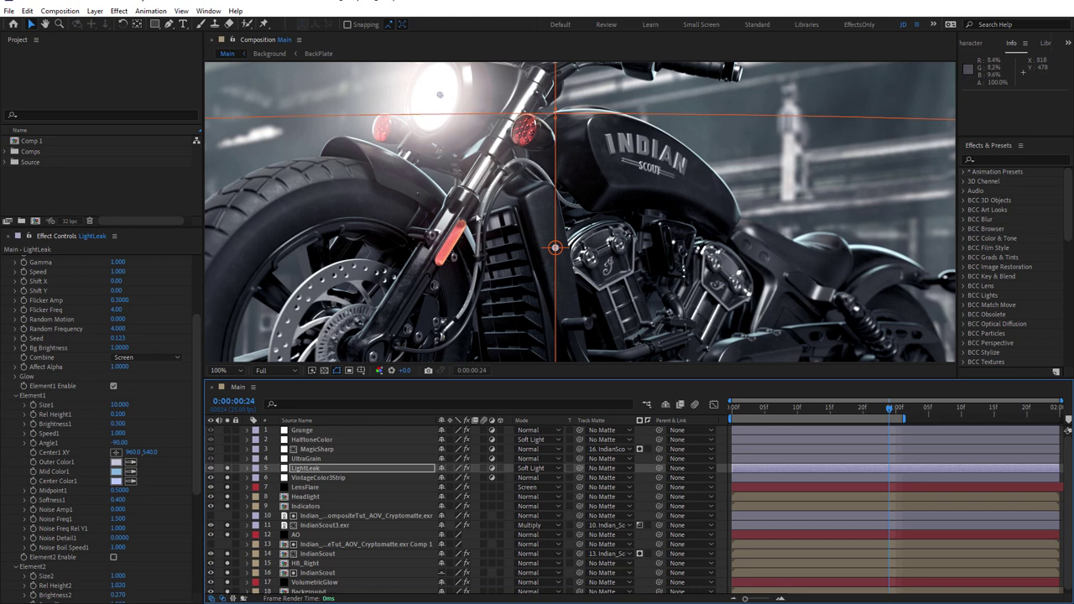
key("comma")
key("comma")
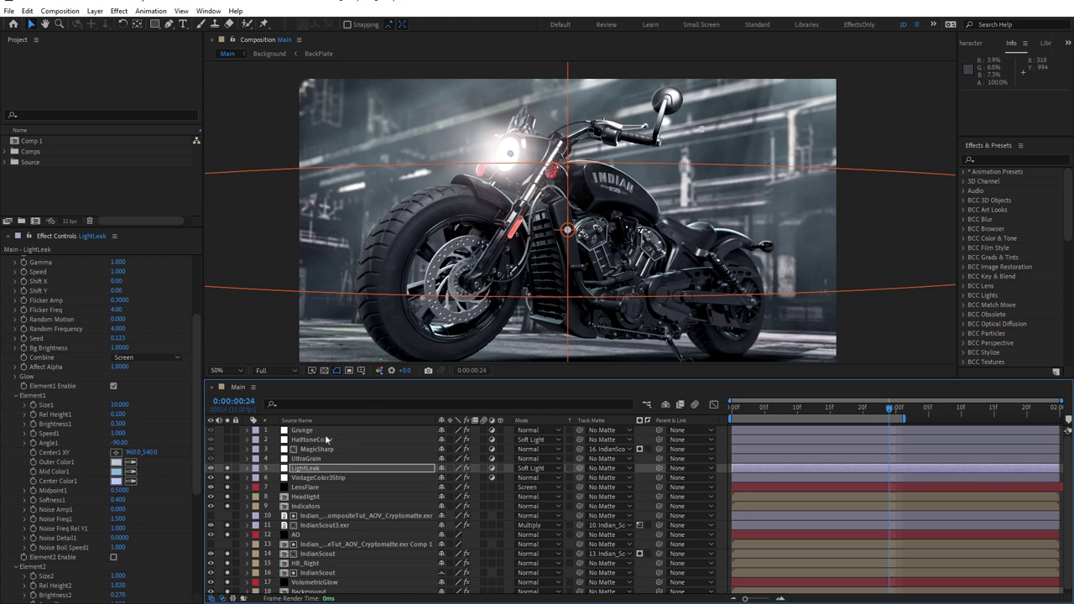
left_click(310, 460)
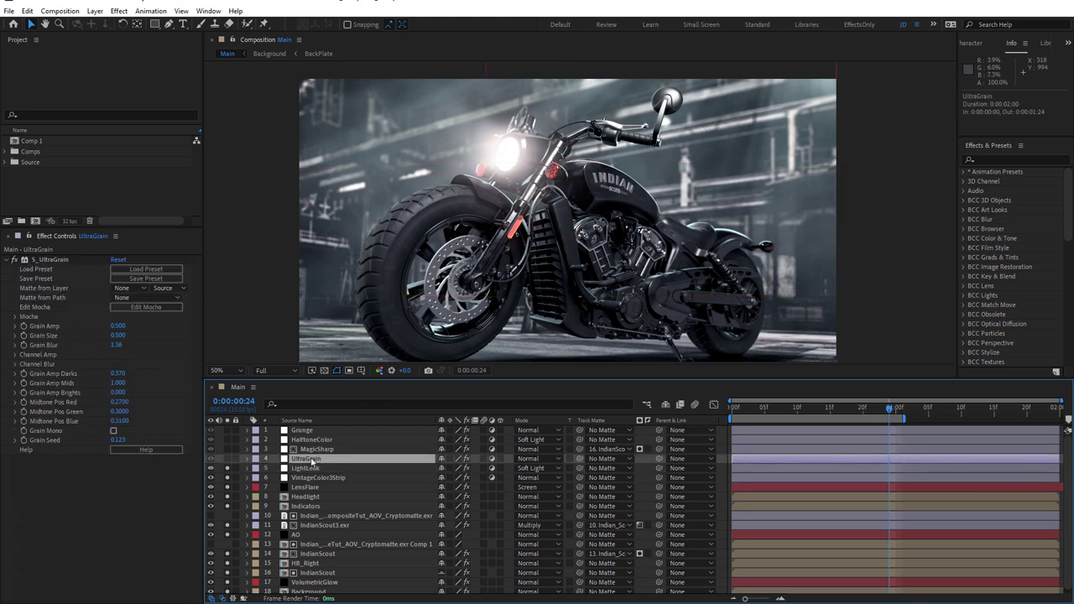
- Enable the UltraGrain layer, inspect the grain at 200%, then show MagicSharp's settings (Amount 30, Radius 1.60)
left_click(228, 459)
key("period")
key("period")
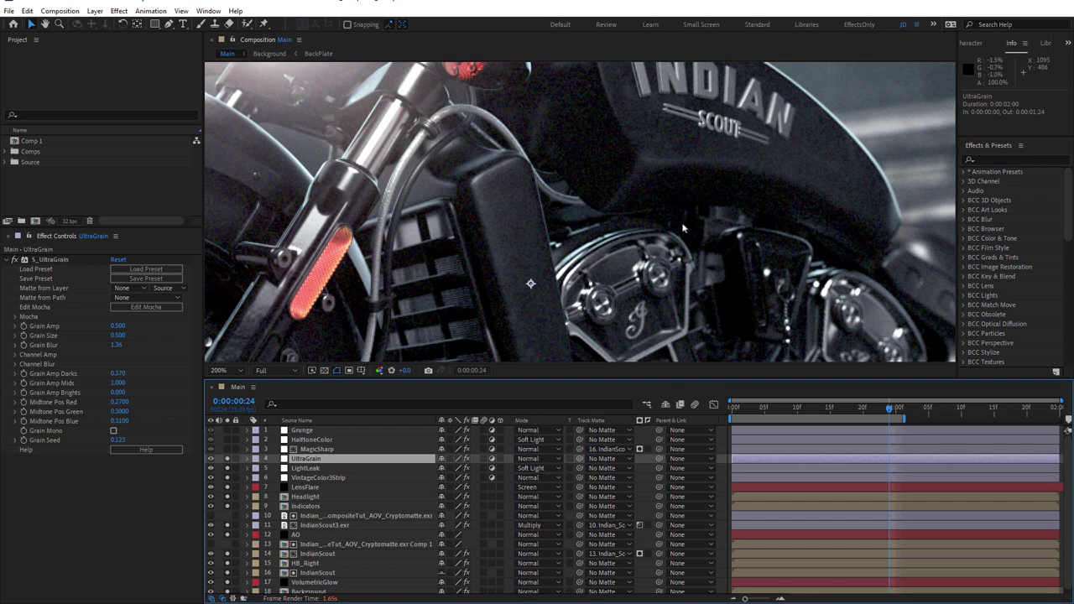
scroll(684, 228, "down", 1)
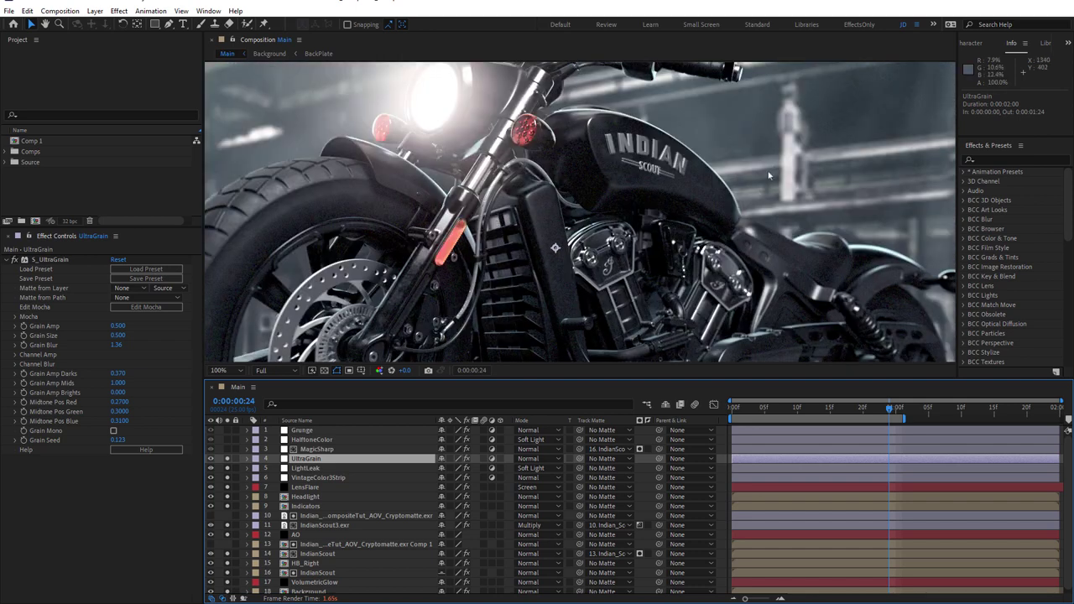
key("period")
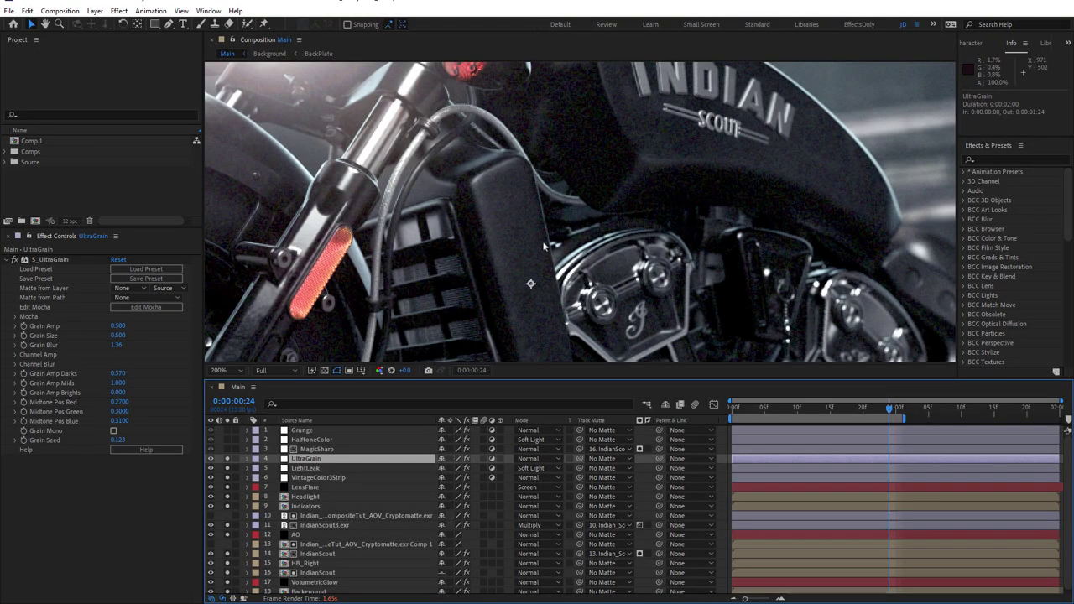
key("comma")
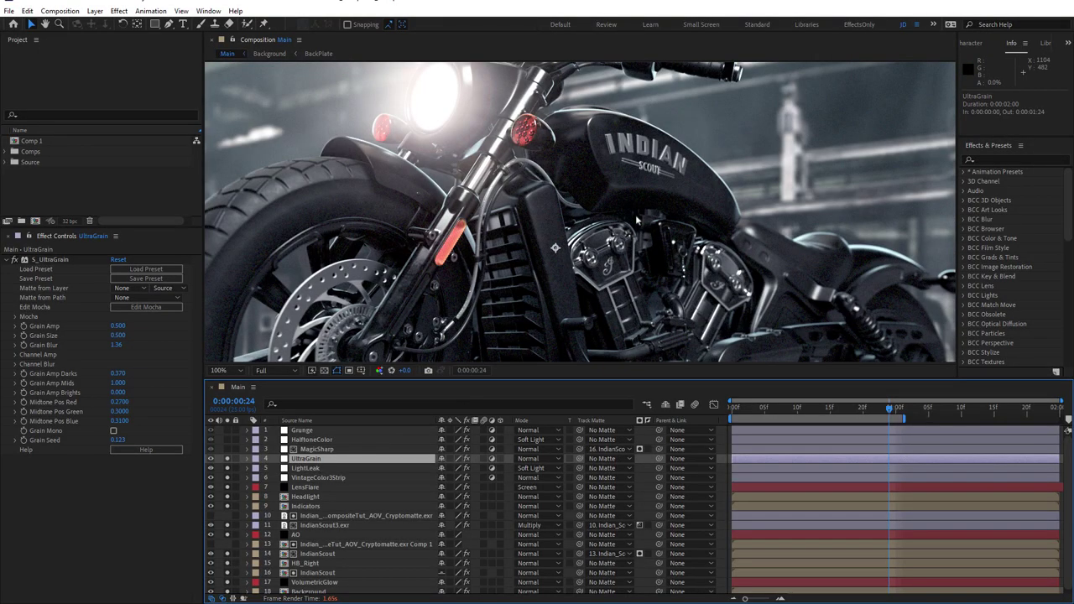
left_click(322, 449)
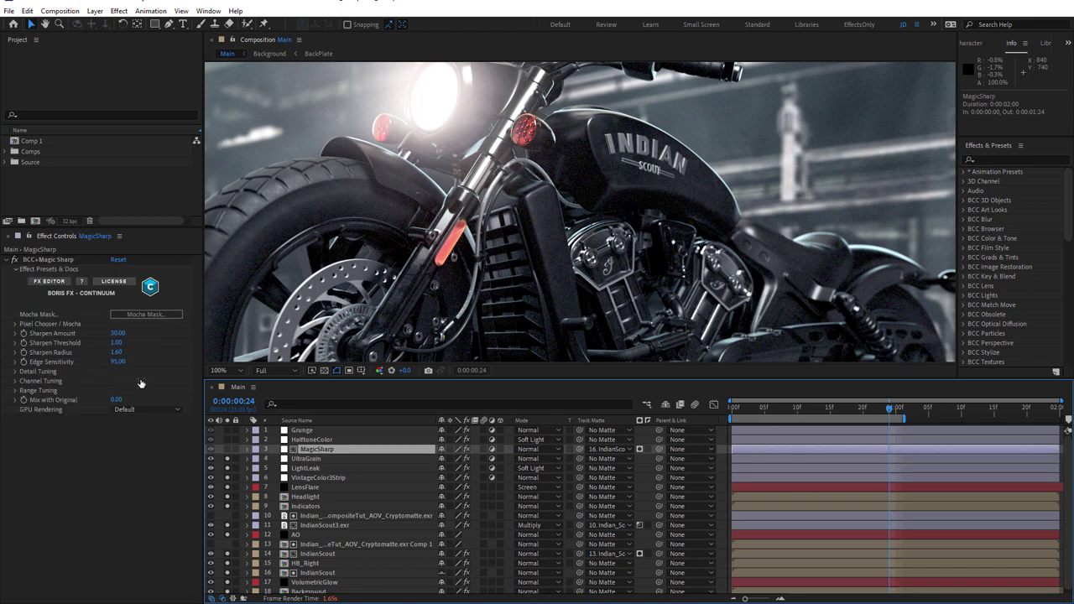
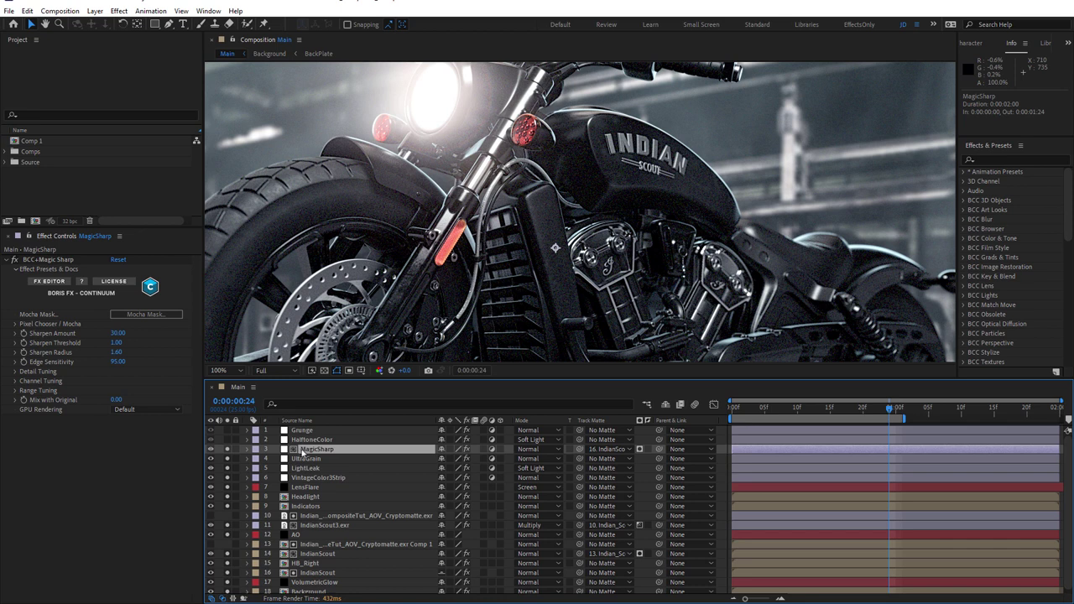
- Check MagicSharp's matte layer, zoom out, and hide then show MagicSharp to compare
scroll(327, 497, "down", 1)
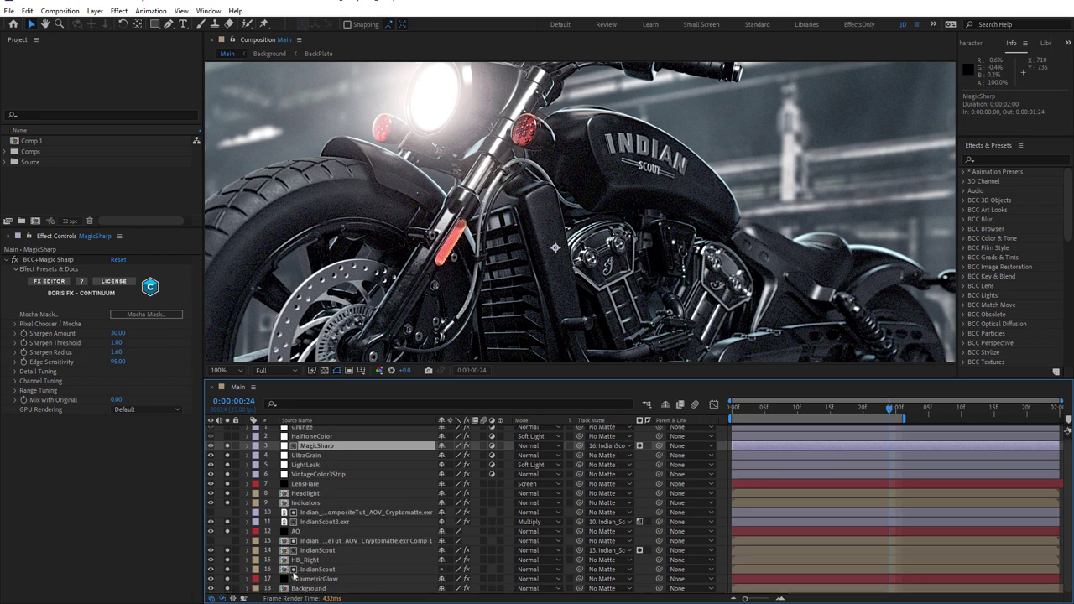
scroll(373, 495, "up", 1)
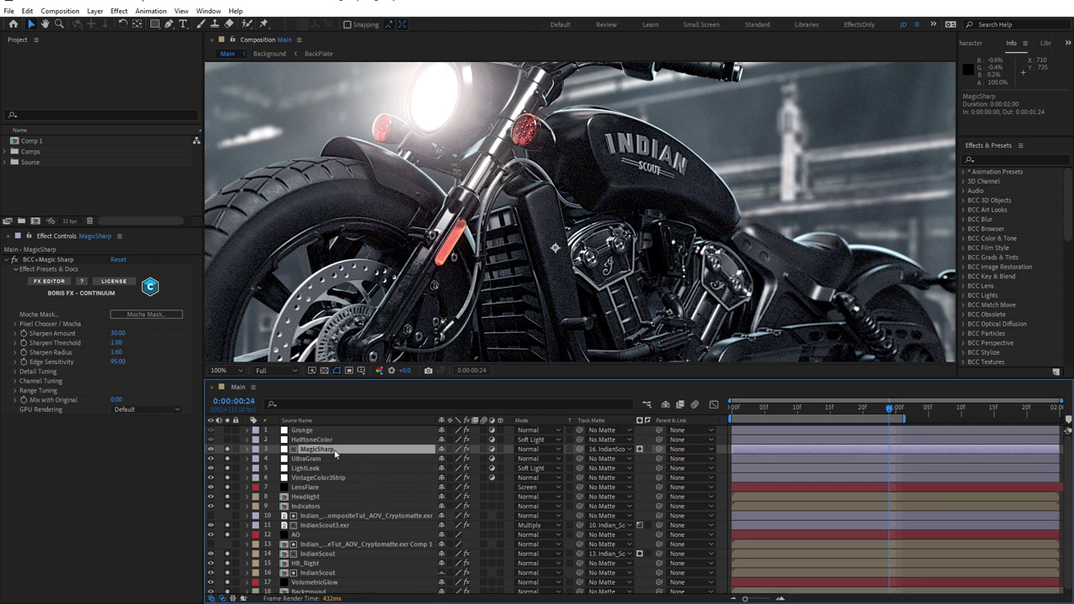
left_click(608, 450)
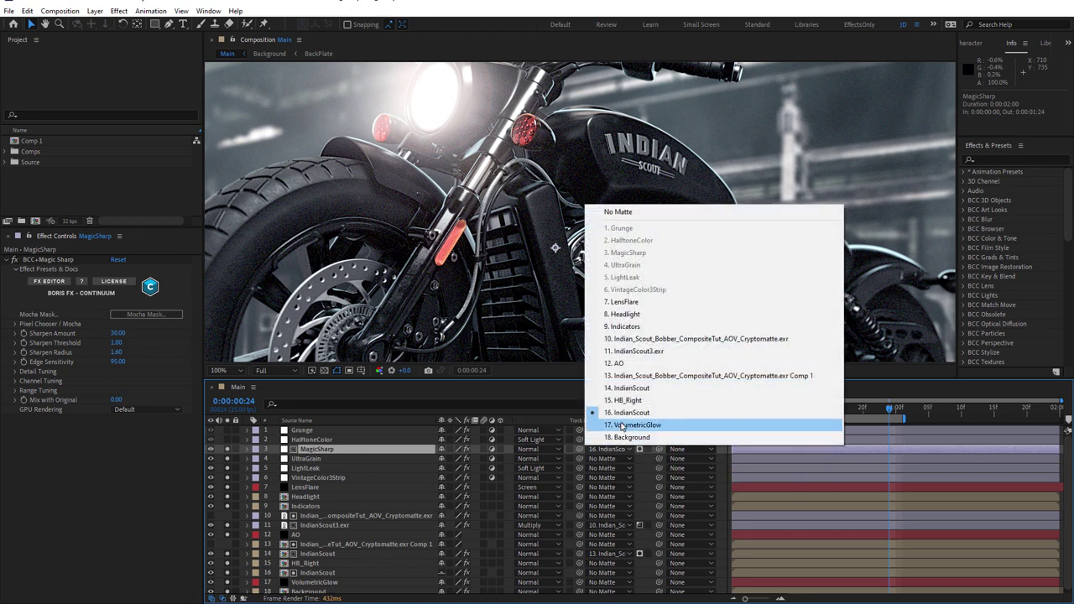
left_click(497, 402)
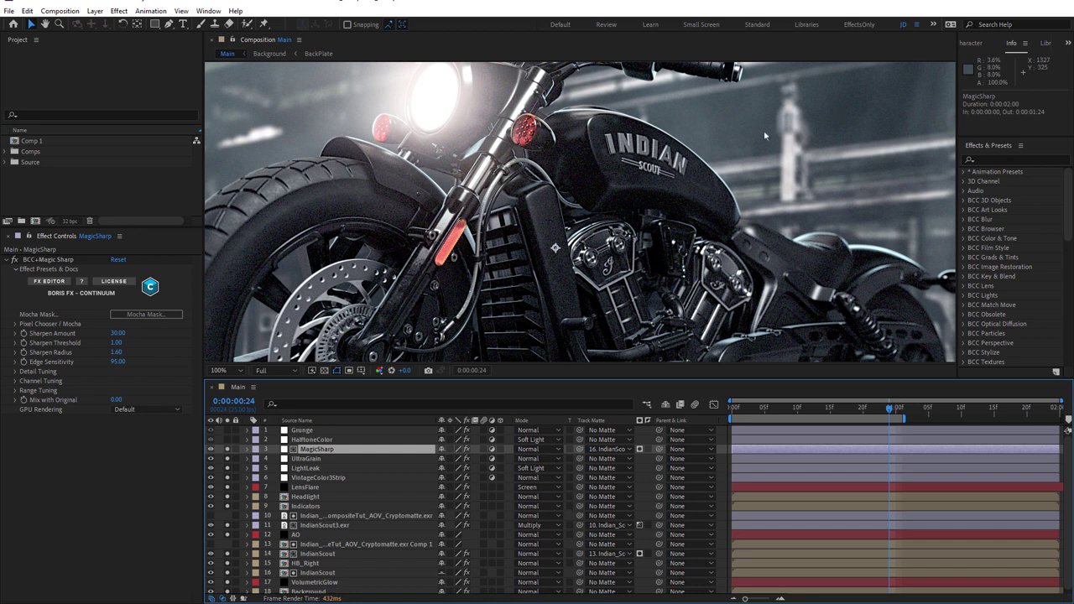
key("comma")
key("comma")
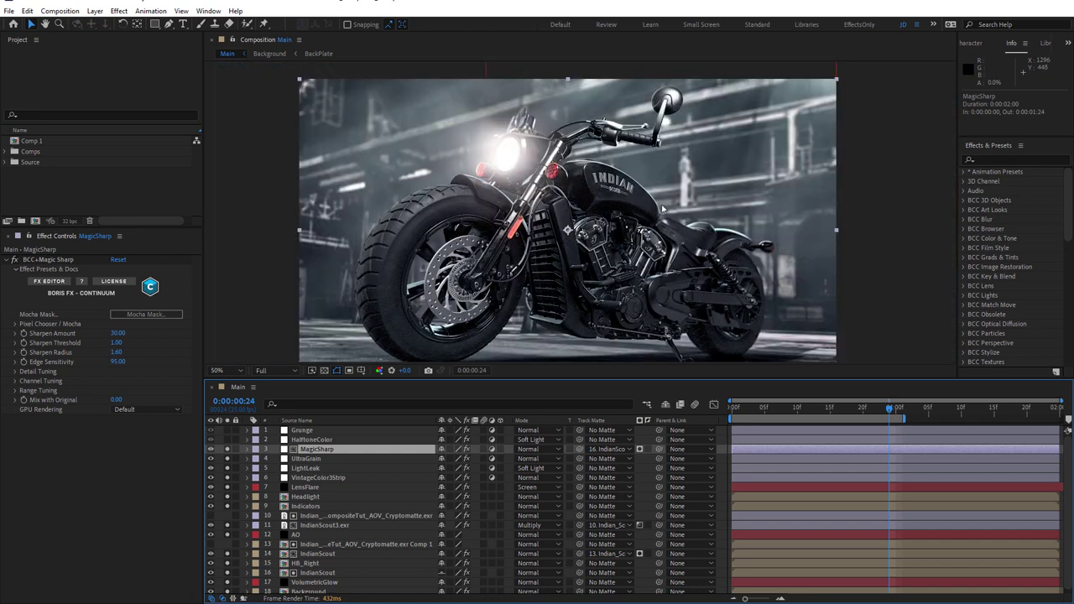
left_click(227, 451)
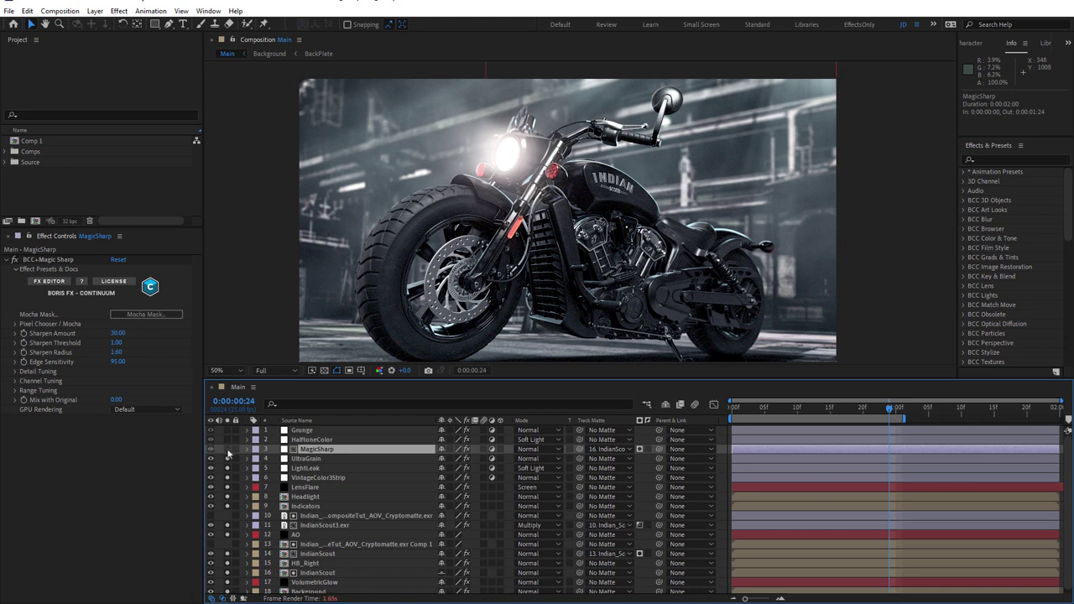
left_click(227, 451)
scroll(584, 210, "up", 2)
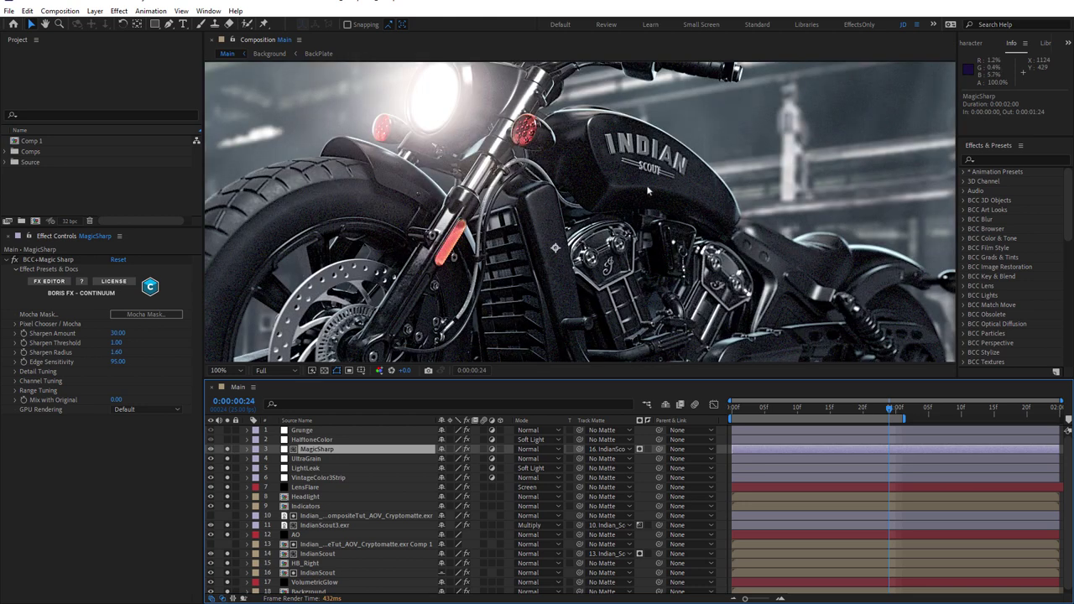
- Select and solo HalftoneColor, leaving its Dots Frequency at 470
left_click(308, 443)
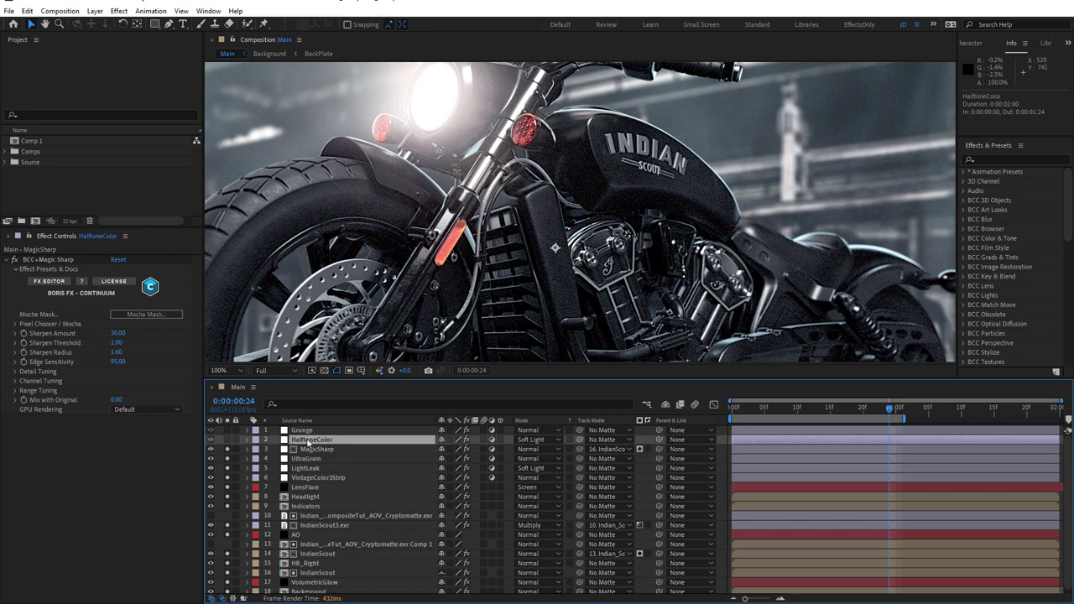
left_click(227, 443)
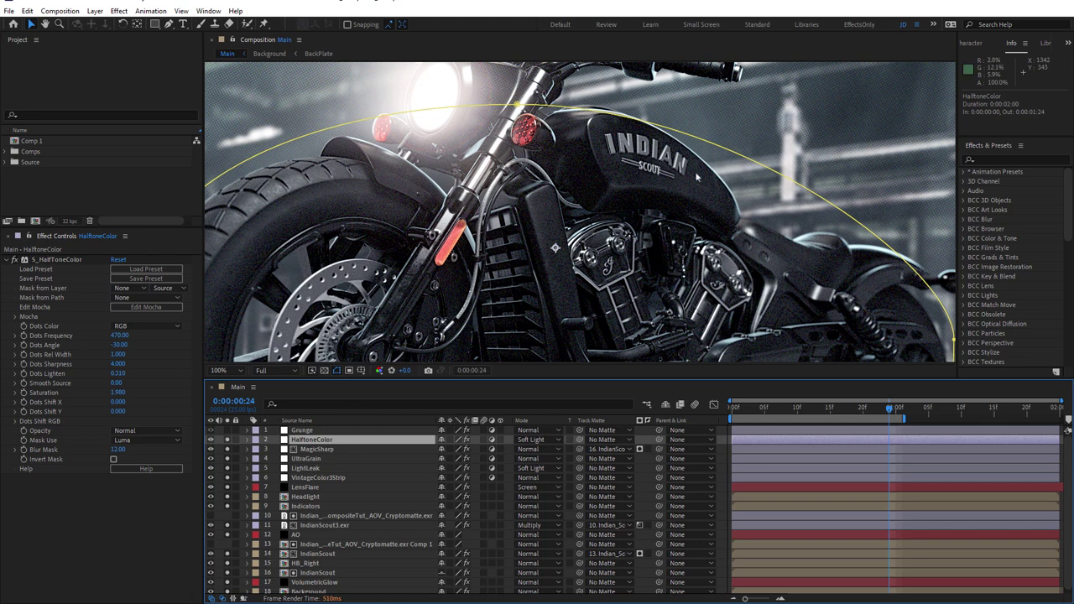
scroll(697, 176, "up", 2)
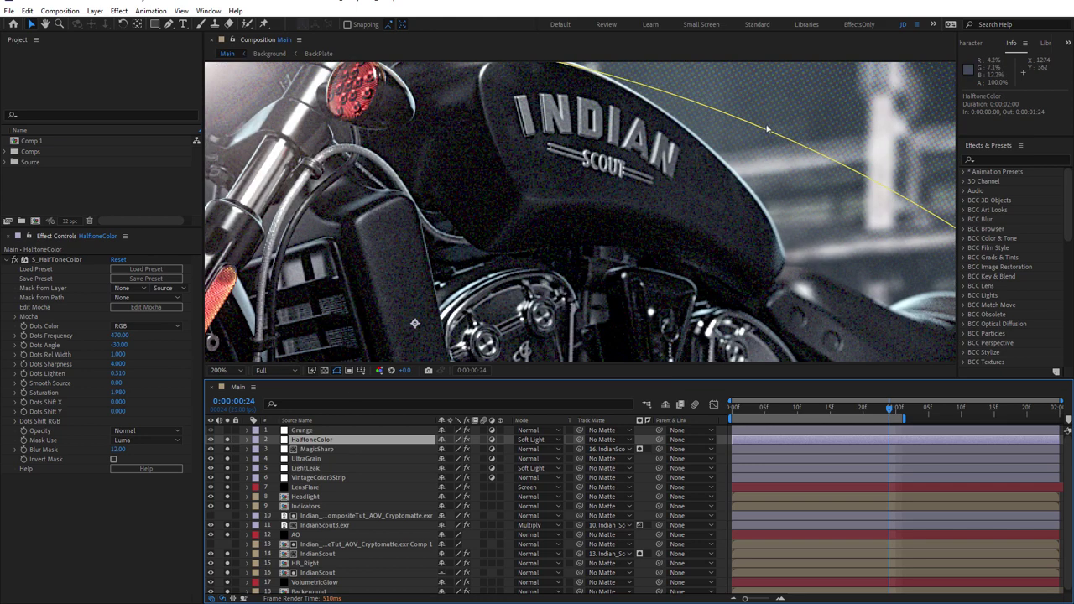
scroll(729, 156, "down", 4)
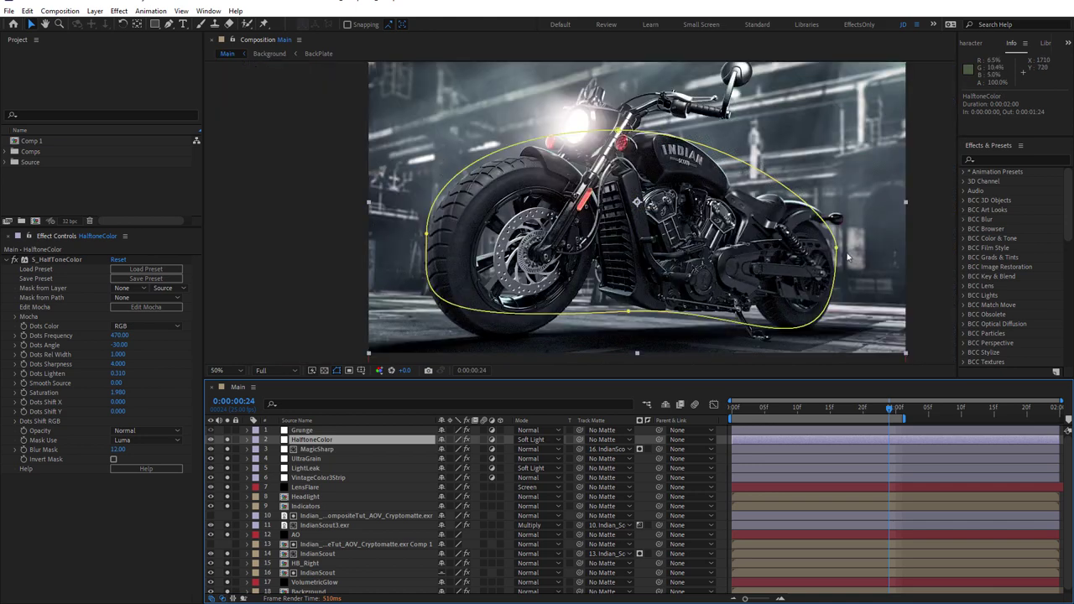
scroll(759, 183, "up", 2)
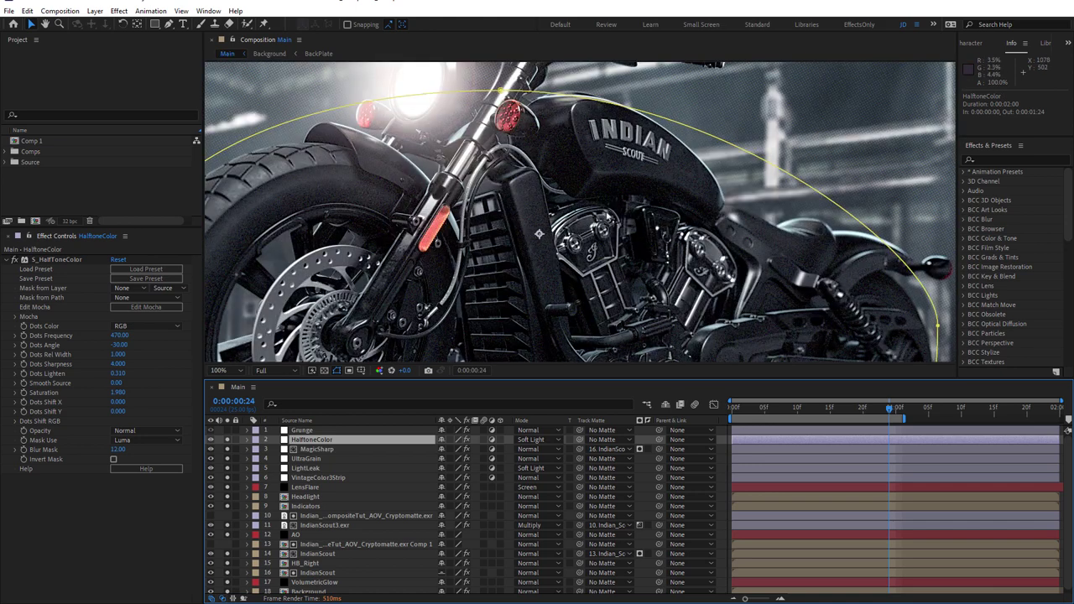
scroll(678, 192, "down", 2)
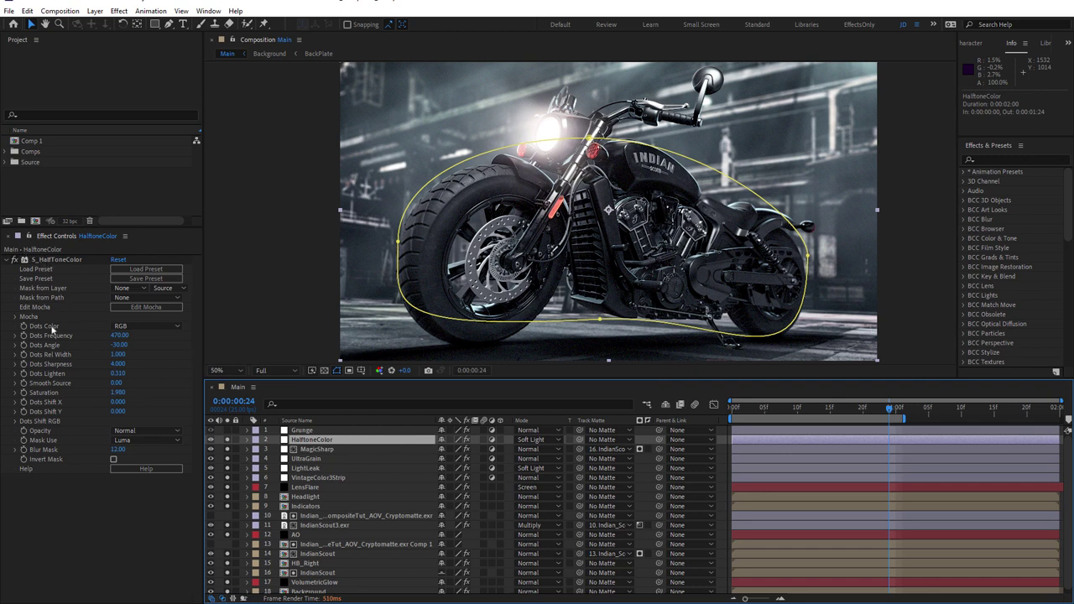
left_click(120, 337)
key("Return")
- Try Normal blending on HalftoneColor, then undo back to Soft Light
left_click(544, 442)
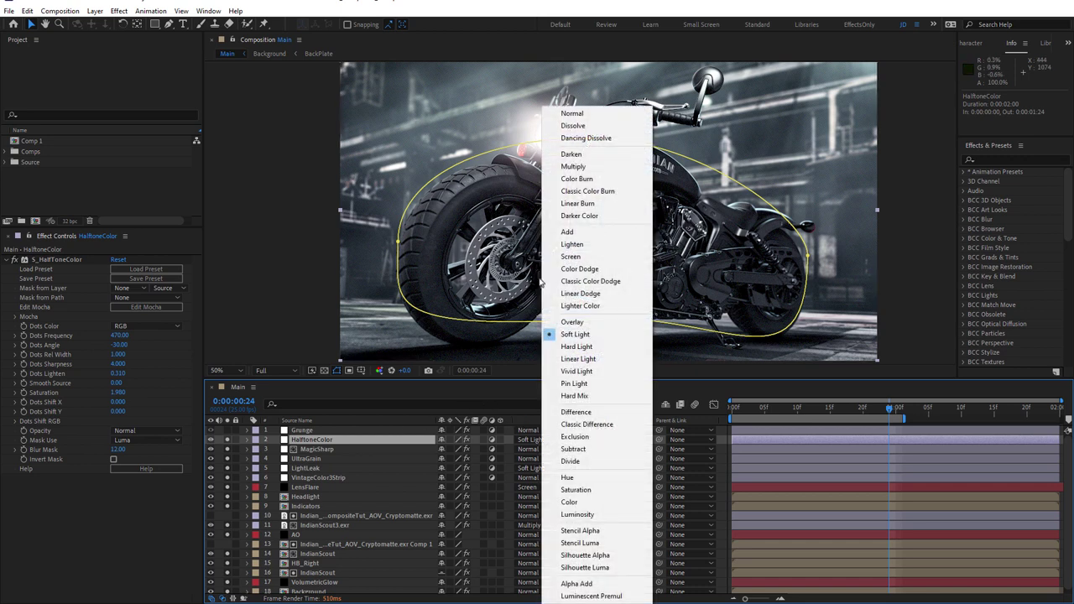
left_click(559, 114)
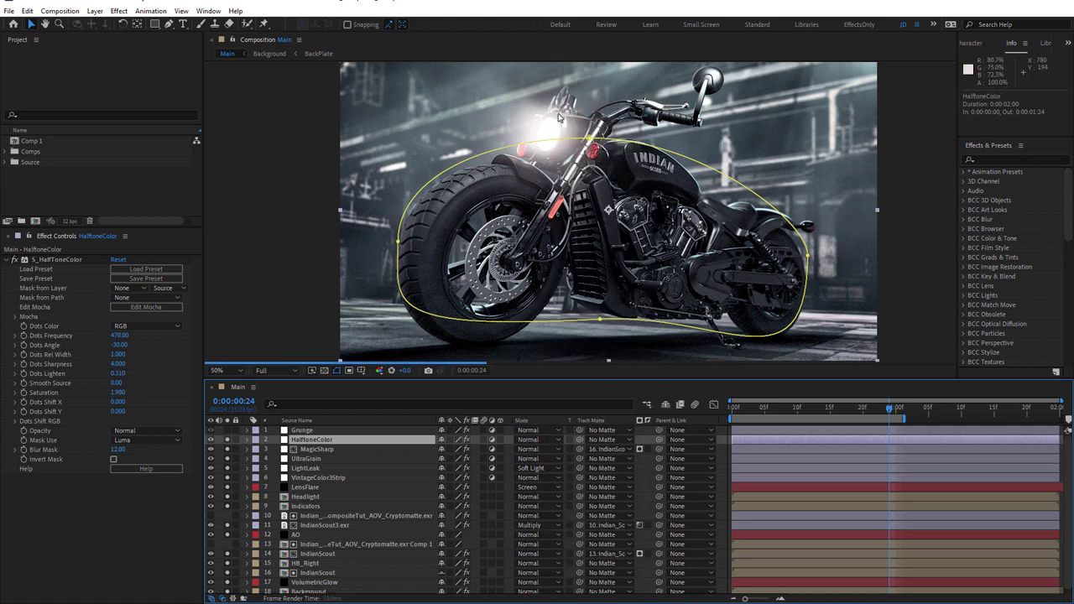
scroll(411, 296, "up", 2)
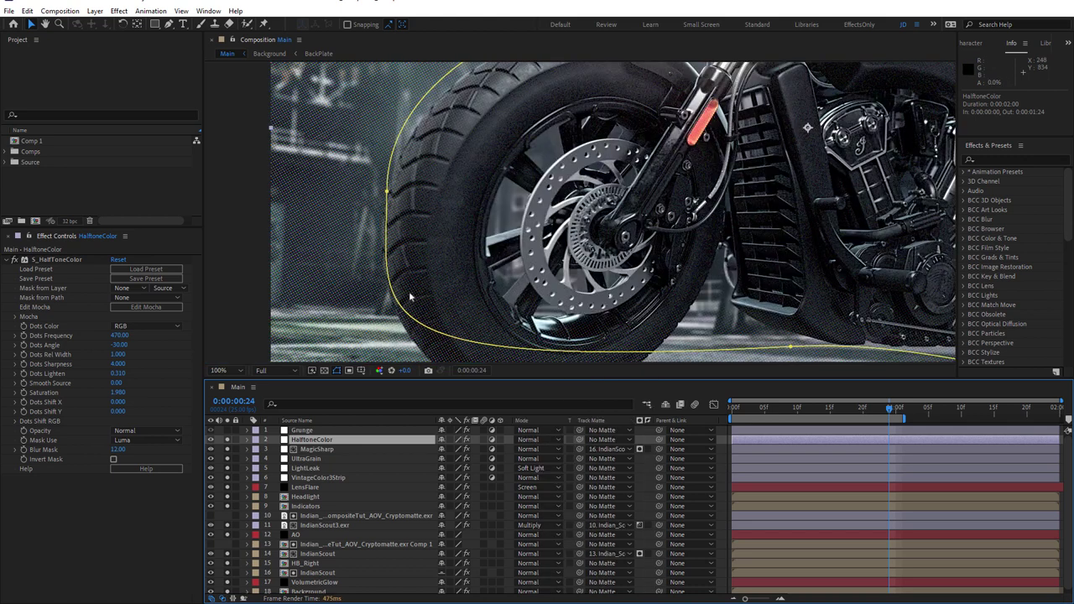
scroll(410, 297, "down", 2)
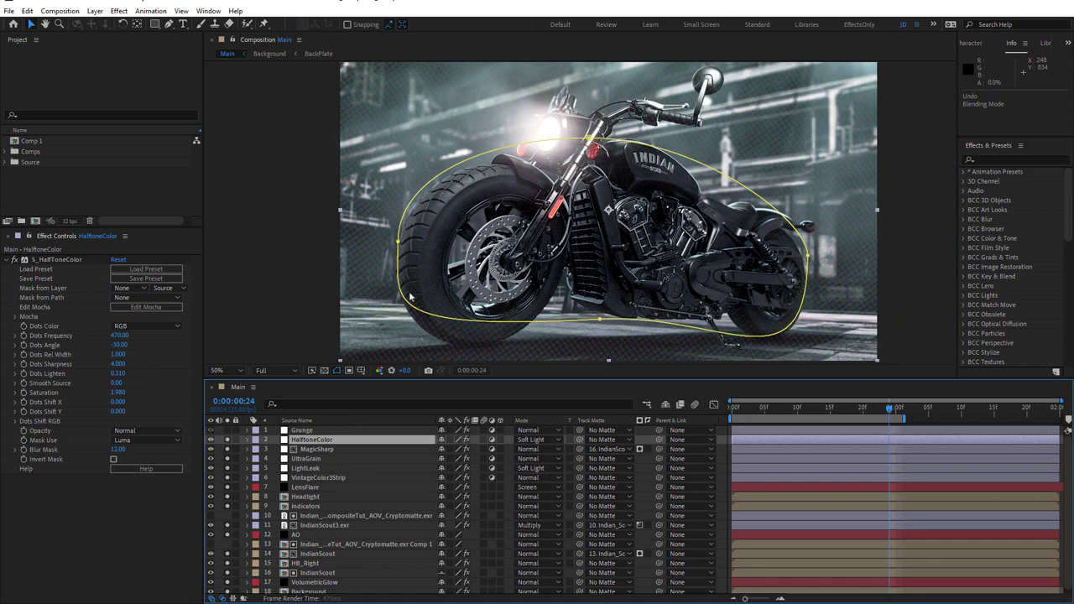
key("ctrl+z")
scroll(415, 288, "up", 2)
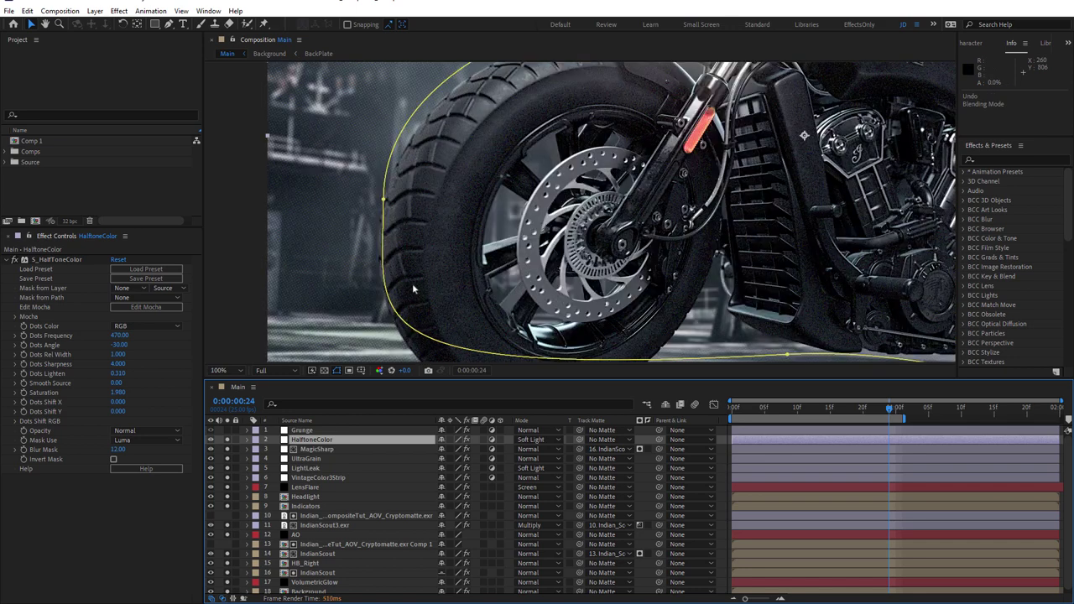
scroll(413, 290, "down", 2)
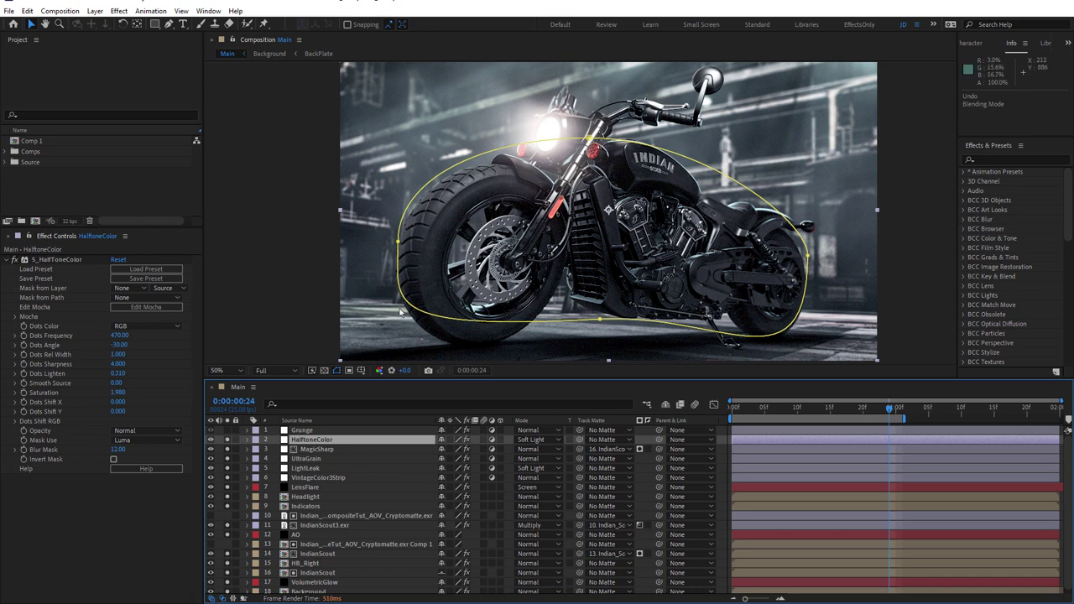
- Select the Grunge layer and scroll its BCC Grunge settings down to Chromatic Aberration
left_click(301, 430)
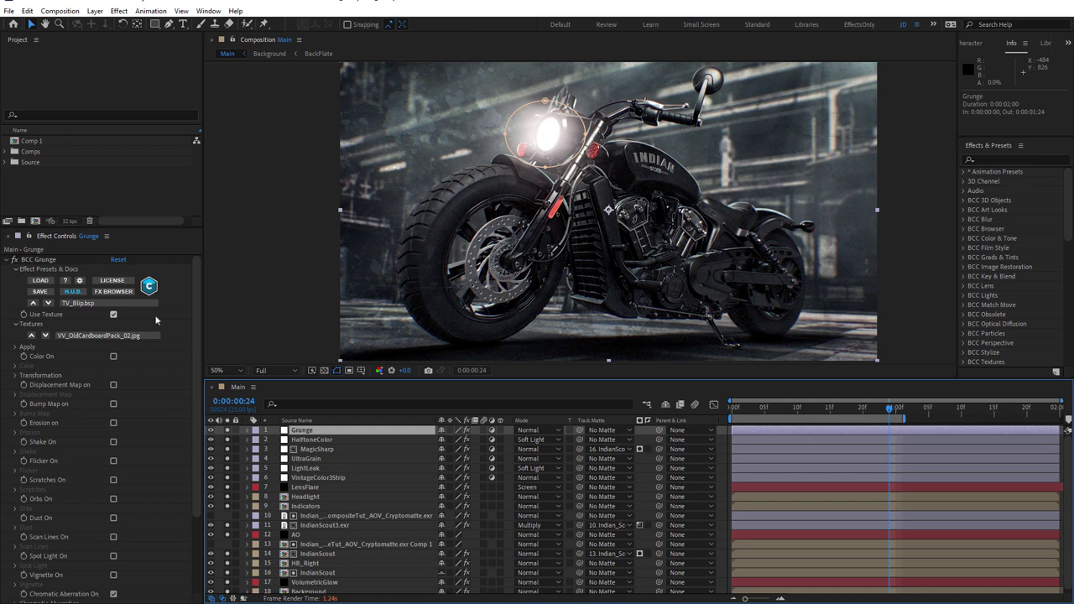
left_click(104, 339)
key("Return")
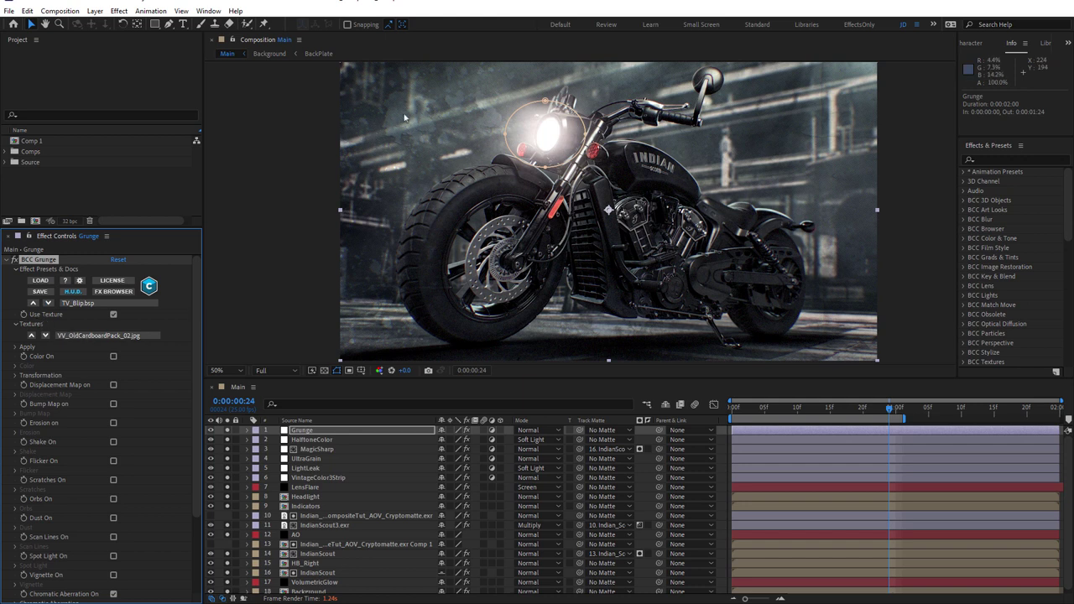
scroll(198, 352, "down", 1)
scroll(198, 353, "down", 5)
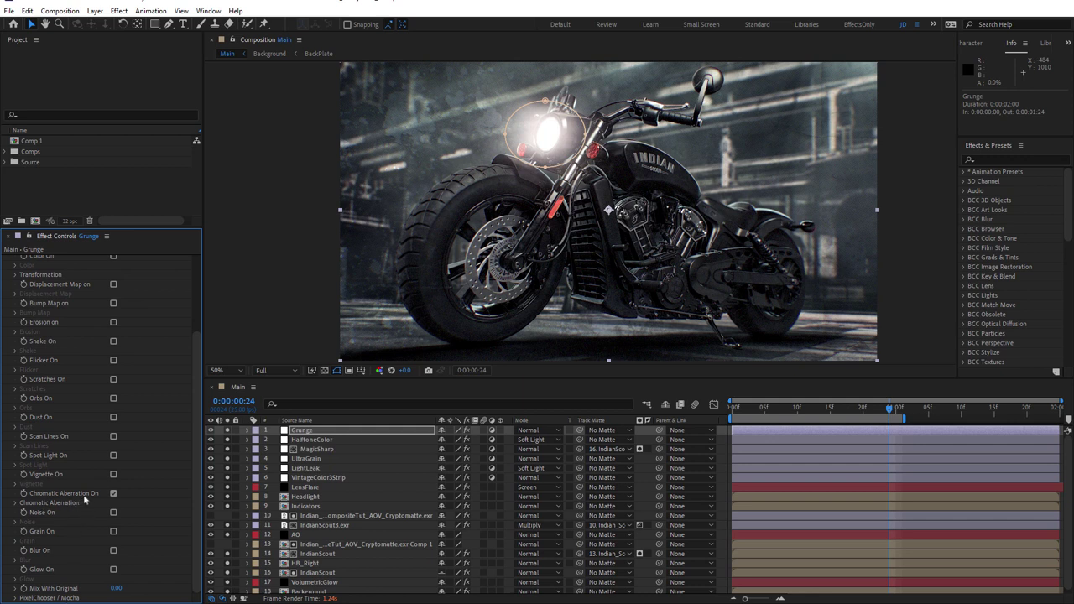
- Compare Chromatic Aberration off and on twice in a zoomed view, leaving it enabled
left_click(113, 496)
left_click(113, 496)
key("slash")
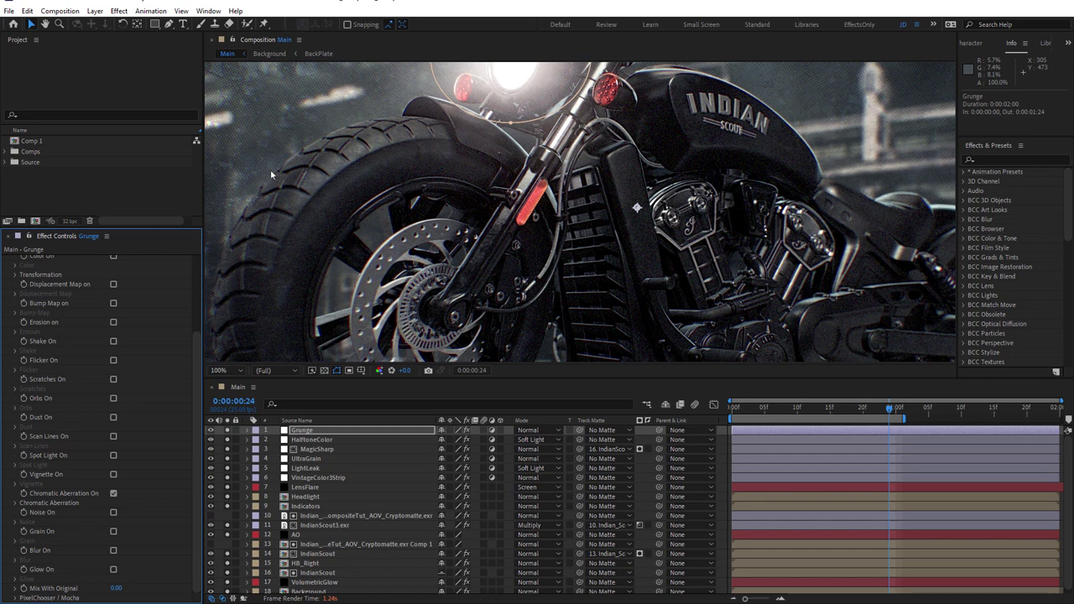
scroll(302, 233, "up", 1)
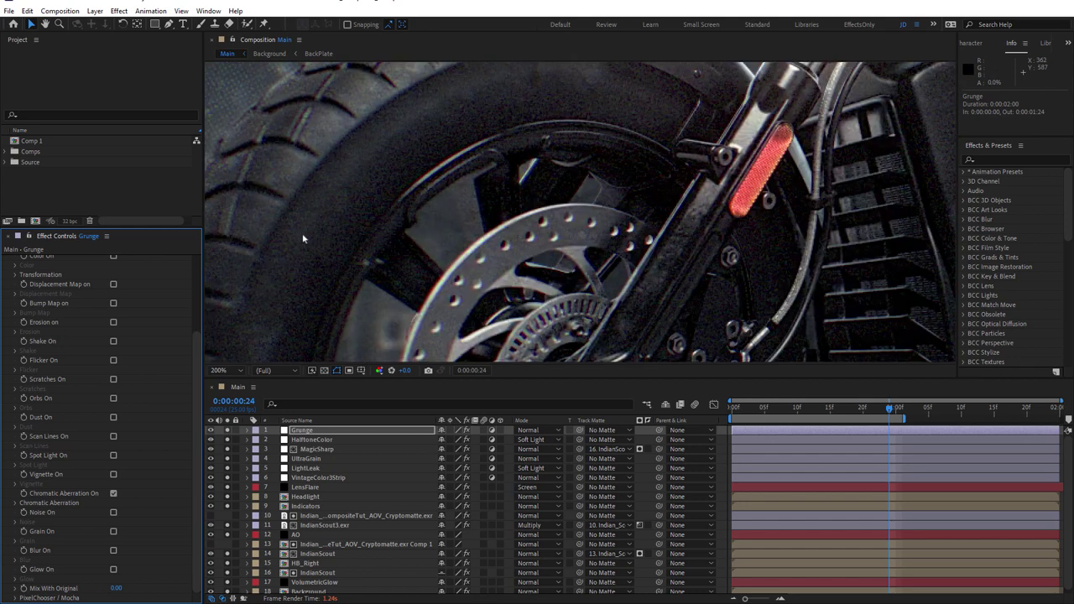
left_click(113, 494)
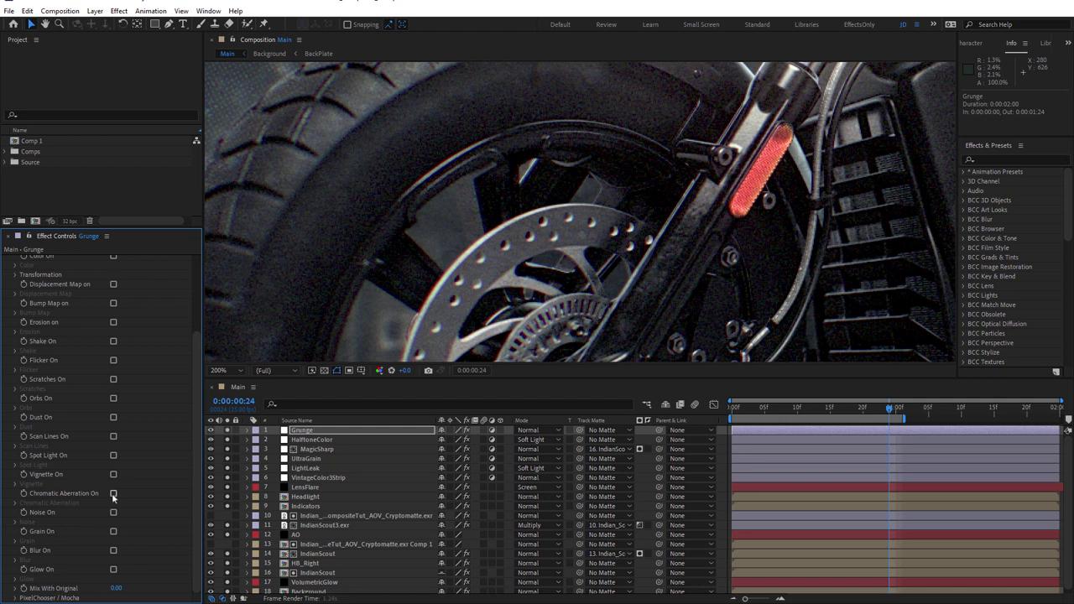
left_click(114, 494)
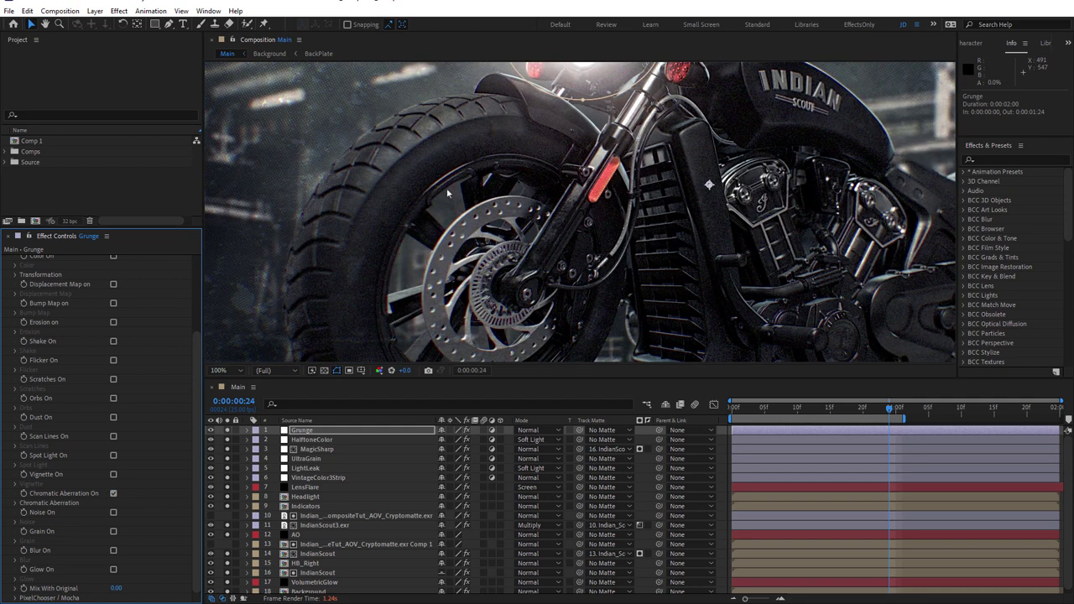
scroll(449, 191, "down", 1)
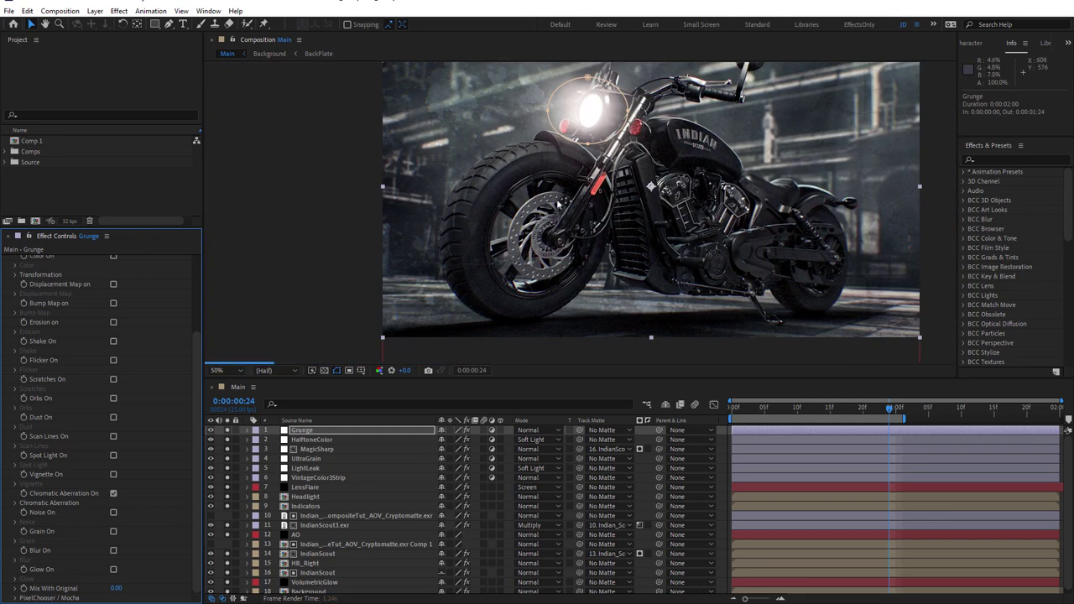
key("grave")
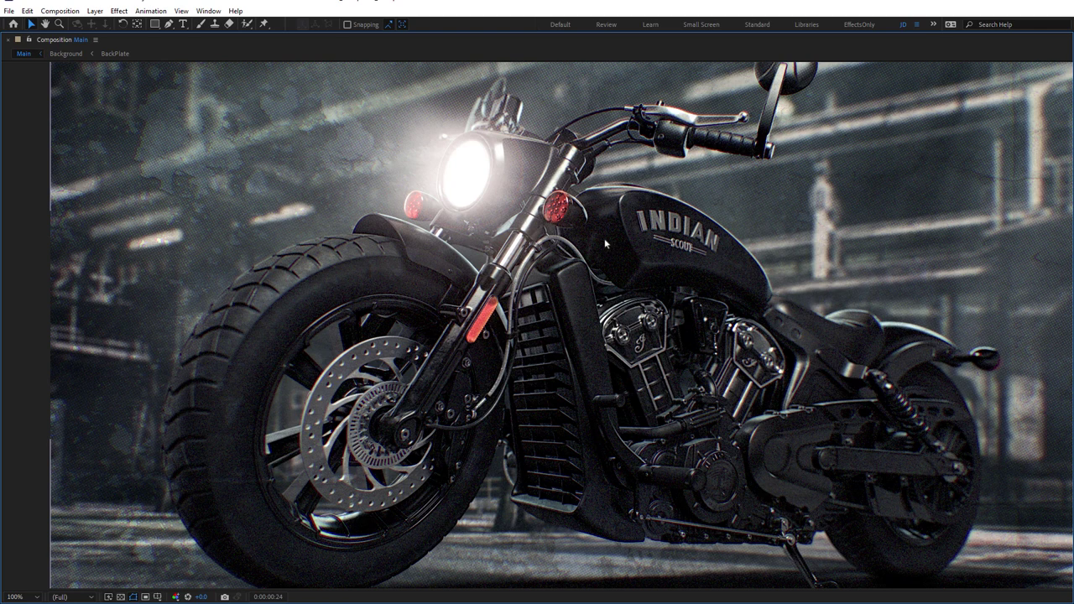
key("grave")
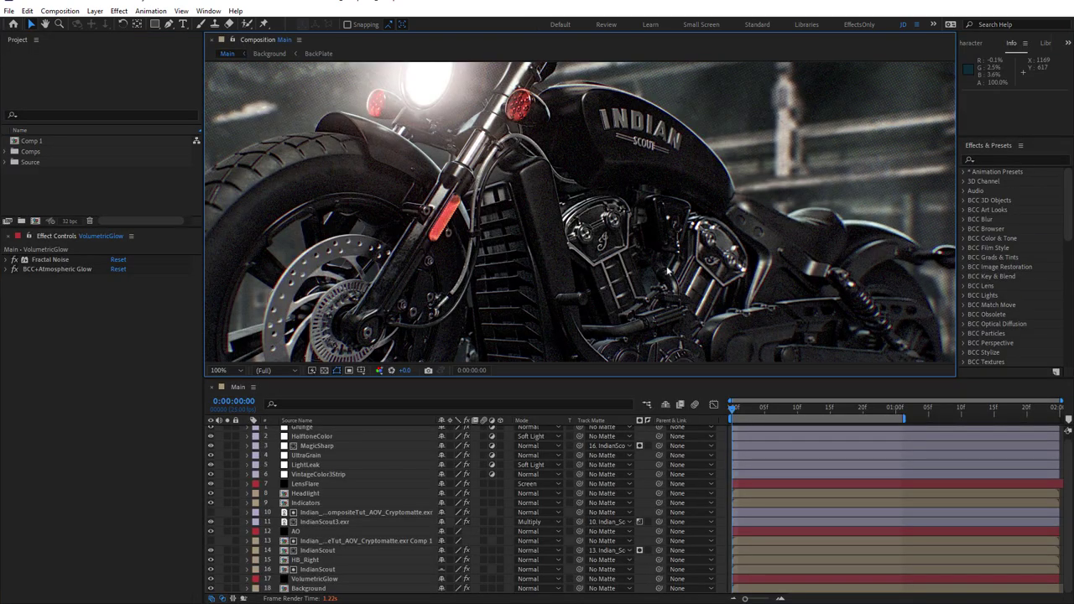
scroll(668, 270, "down", 2)
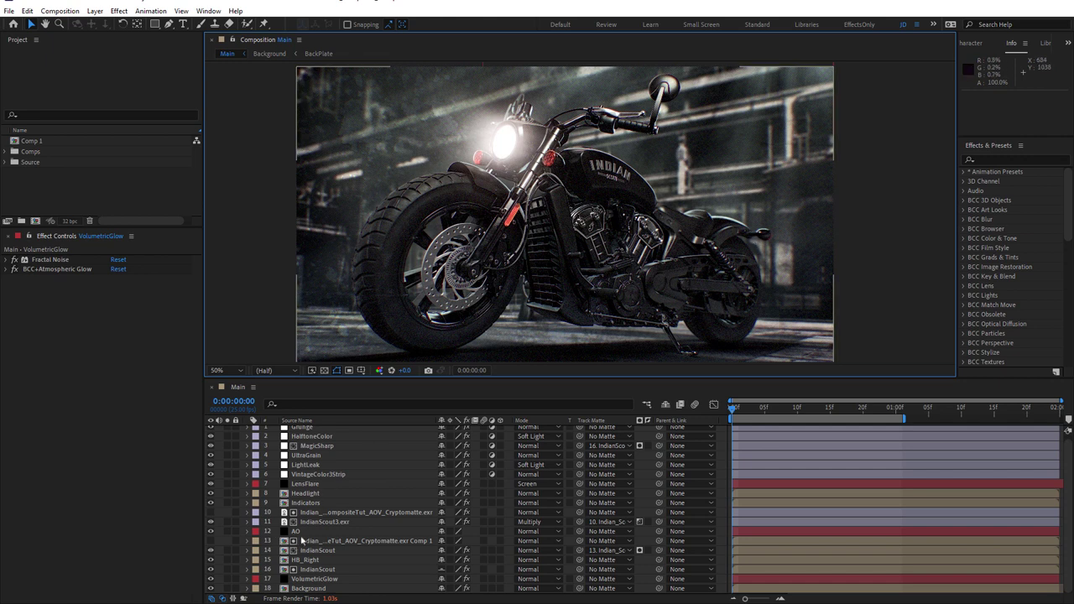
left_click(228, 550)
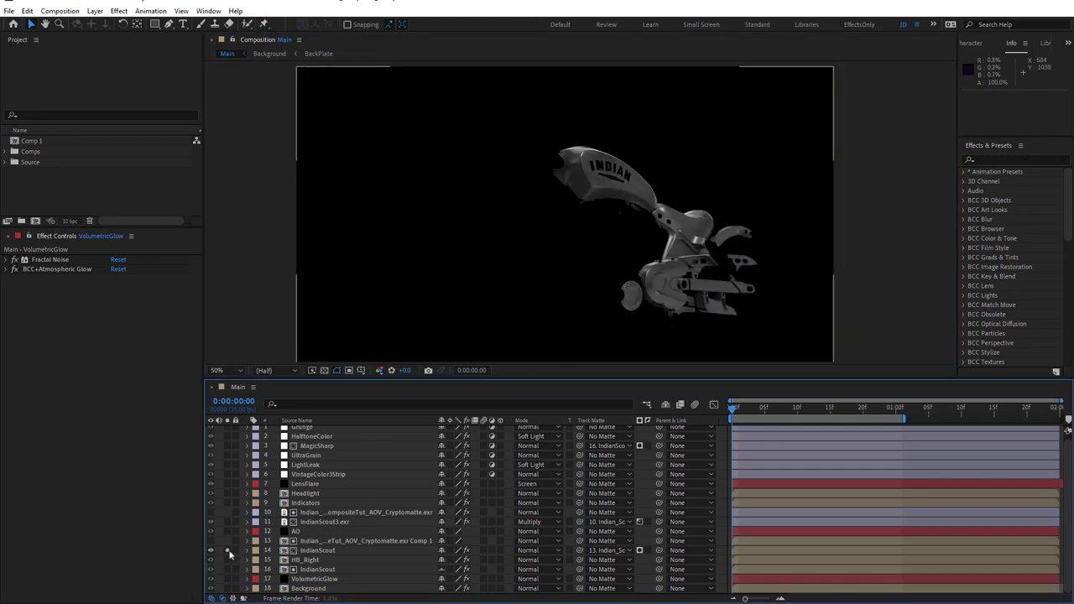
left_click(228, 551)
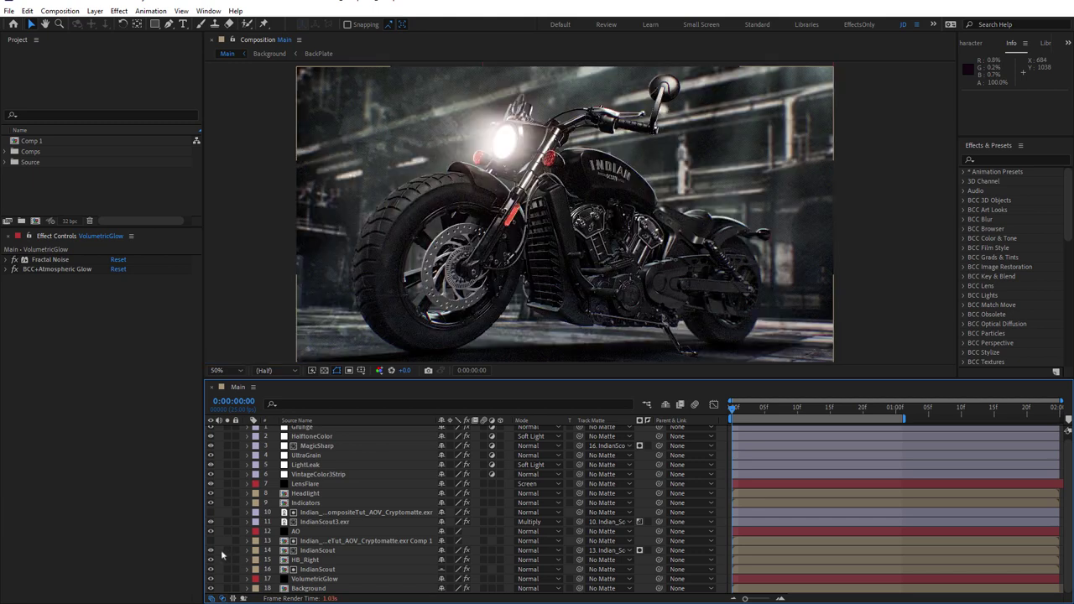
left_click(211, 552)
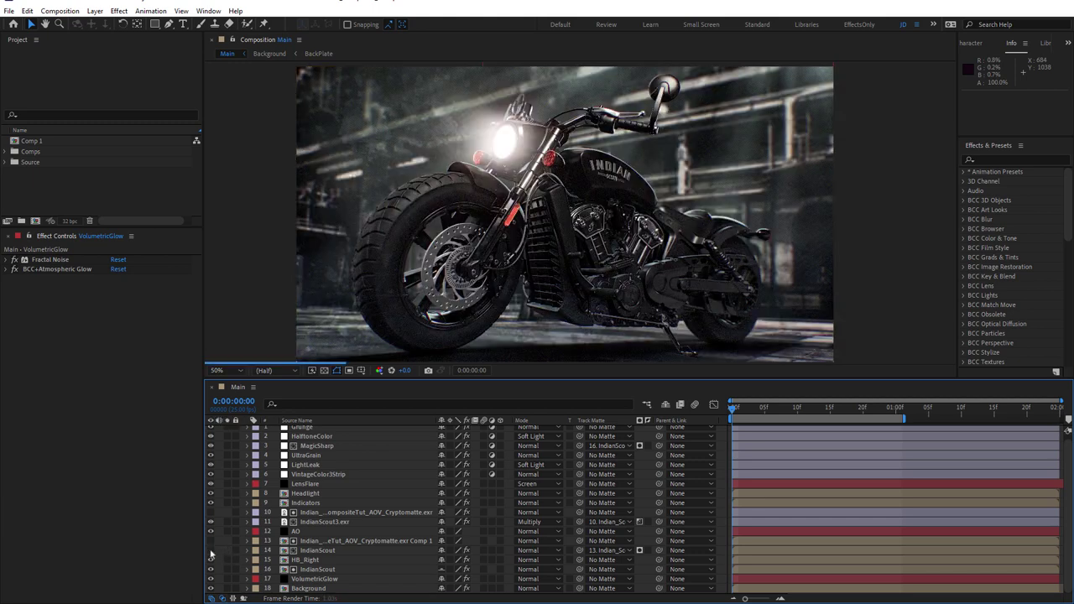
left_click(211, 553)
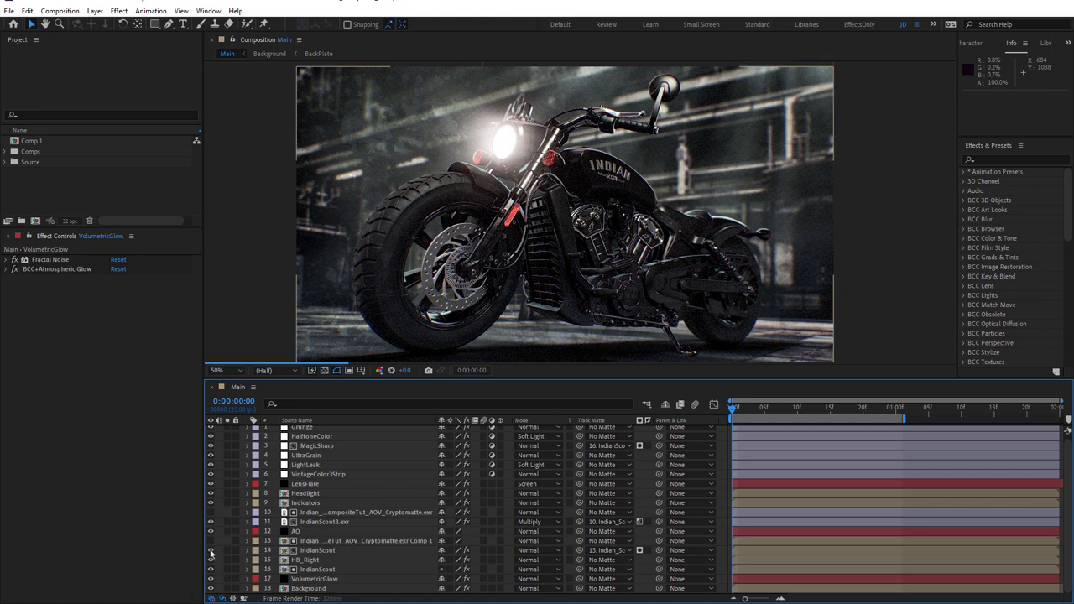
scroll(670, 269, "up", 2)
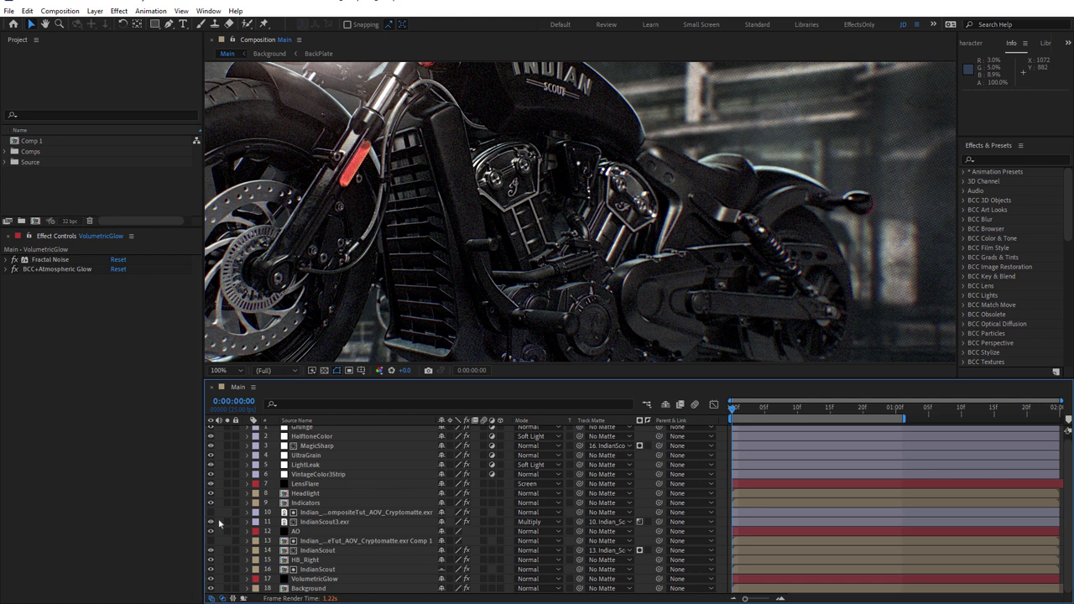
- Raise IndianScout's S_Gamma gamma to 1.330, comparing with the layer hidden and shown
left_click(211, 552)
left_click(211, 552)
left_click(211, 551)
left_click(308, 552)
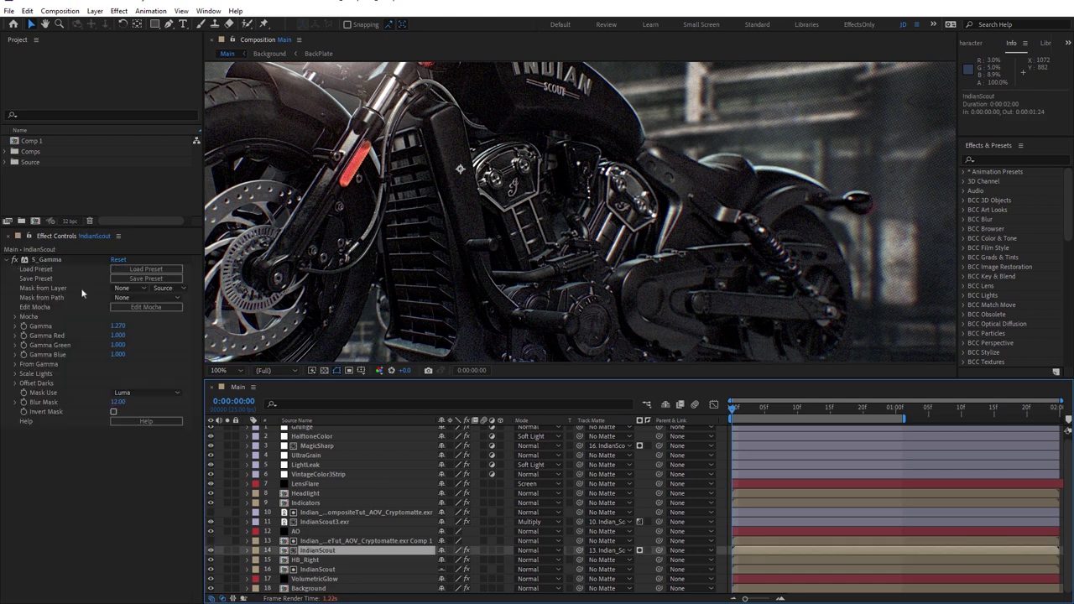
left_click_drag(118, 325, 122, 326)
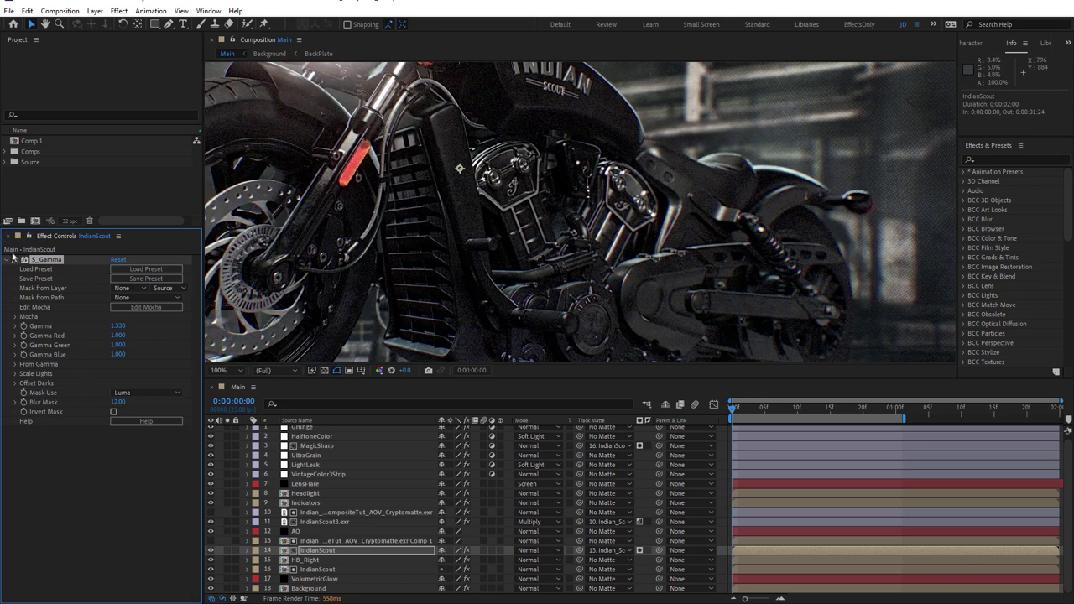
left_click(210, 550)
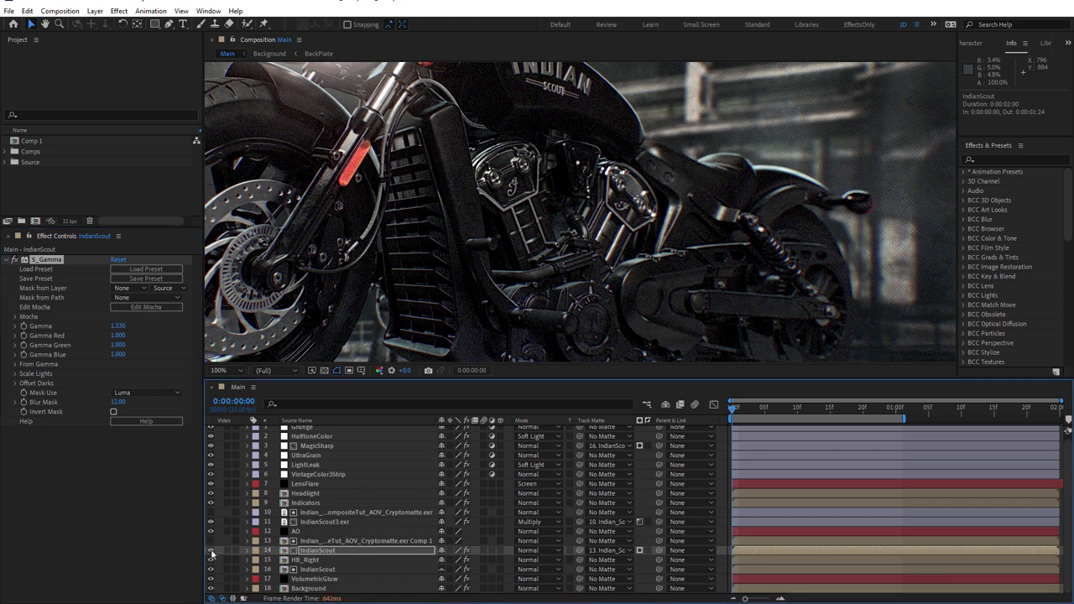
left_click(211, 550)
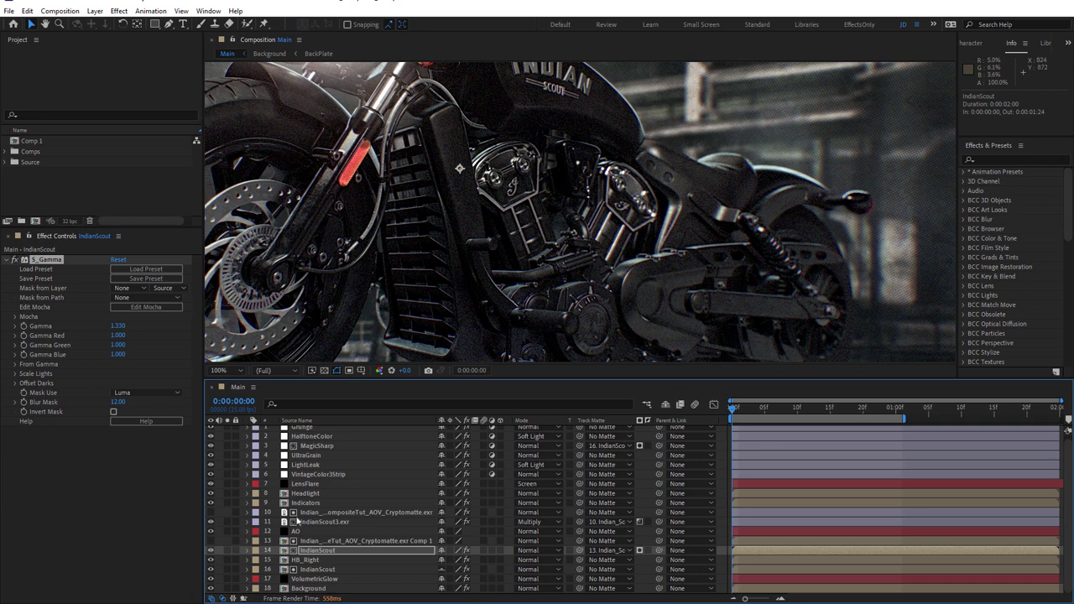
- In the Cryptomatte precomp's Colors view, add the area below the tank and the headlight
double_click(319, 542)
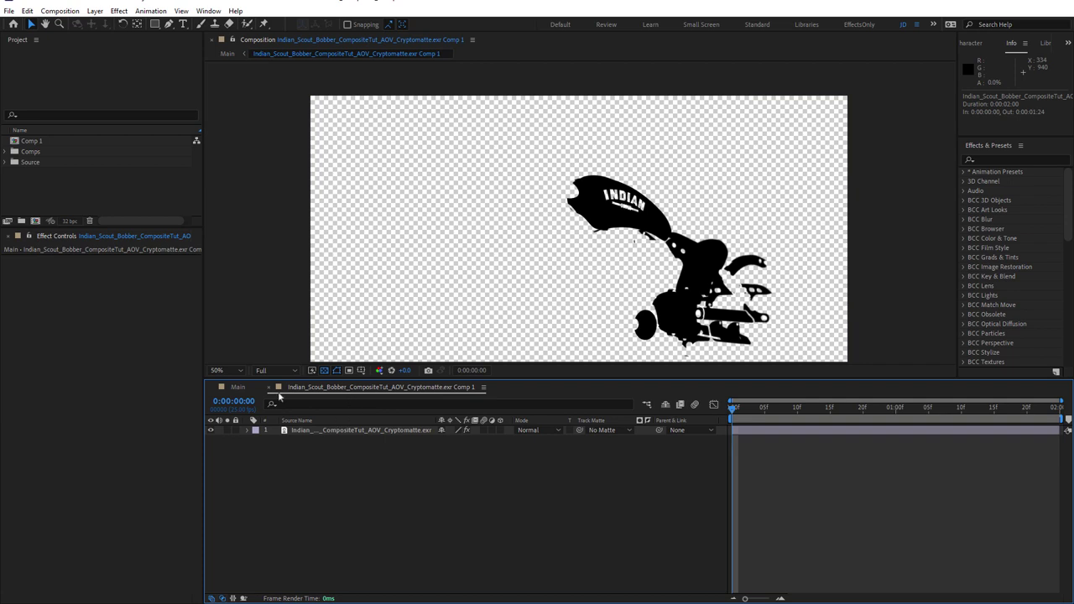
left_click(361, 431)
left_click(132, 324)
left_click(132, 329)
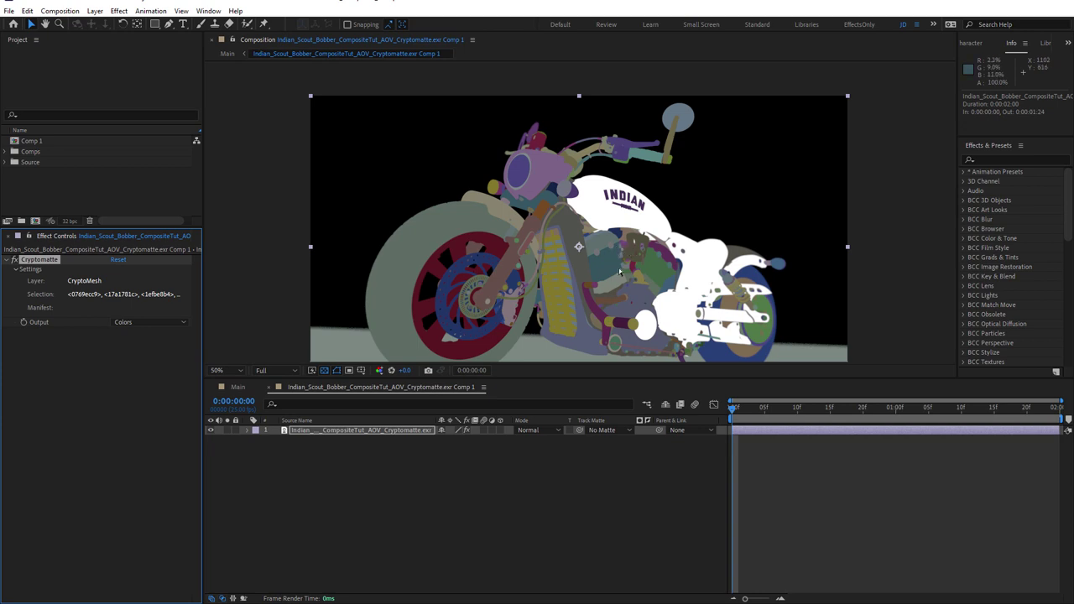
left_click(575, 232)
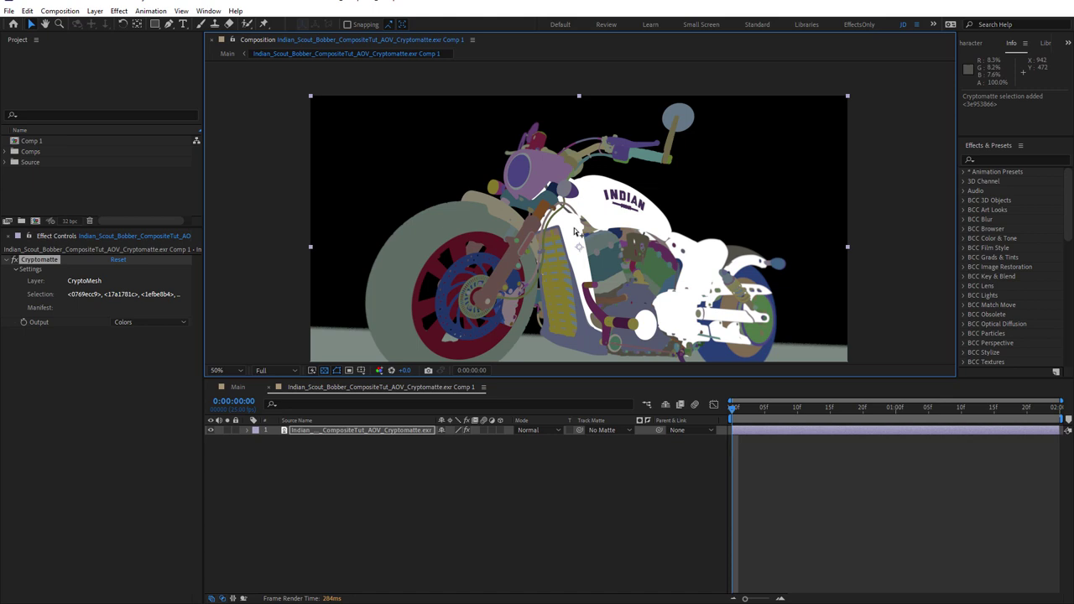
left_click(545, 172)
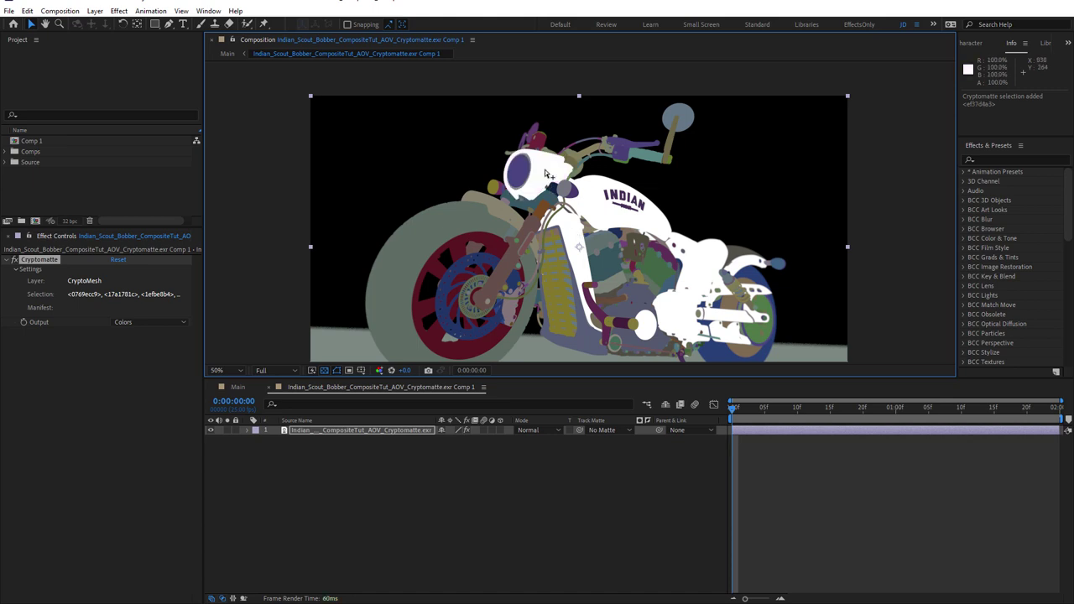
- Set Cryptomatte output back to Matted RGBA and return to the Main composition
left_click(143, 321)
left_click(151, 358)
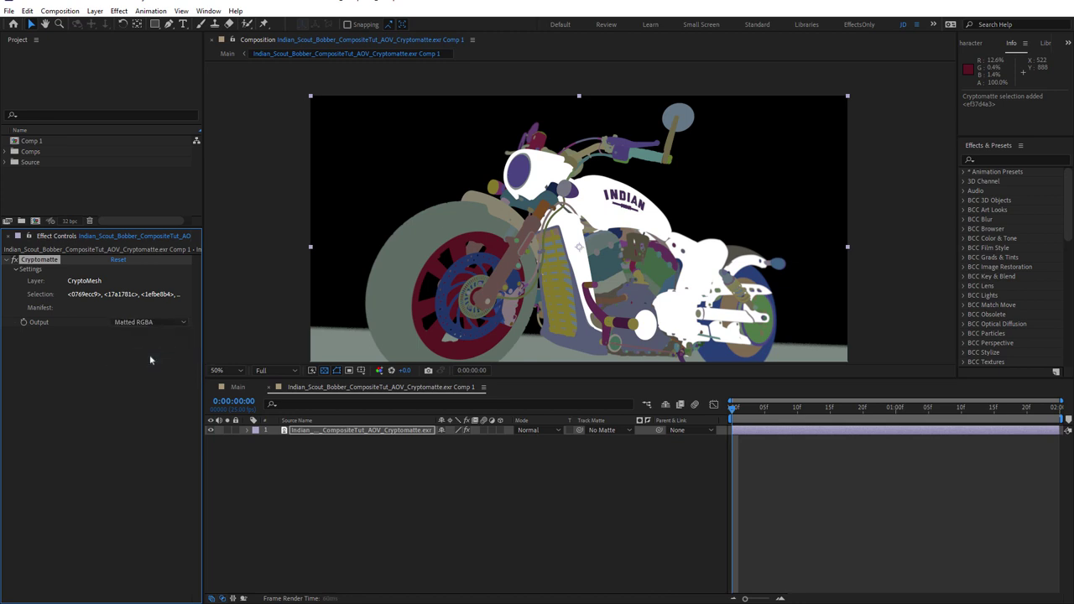
left_click(243, 388)
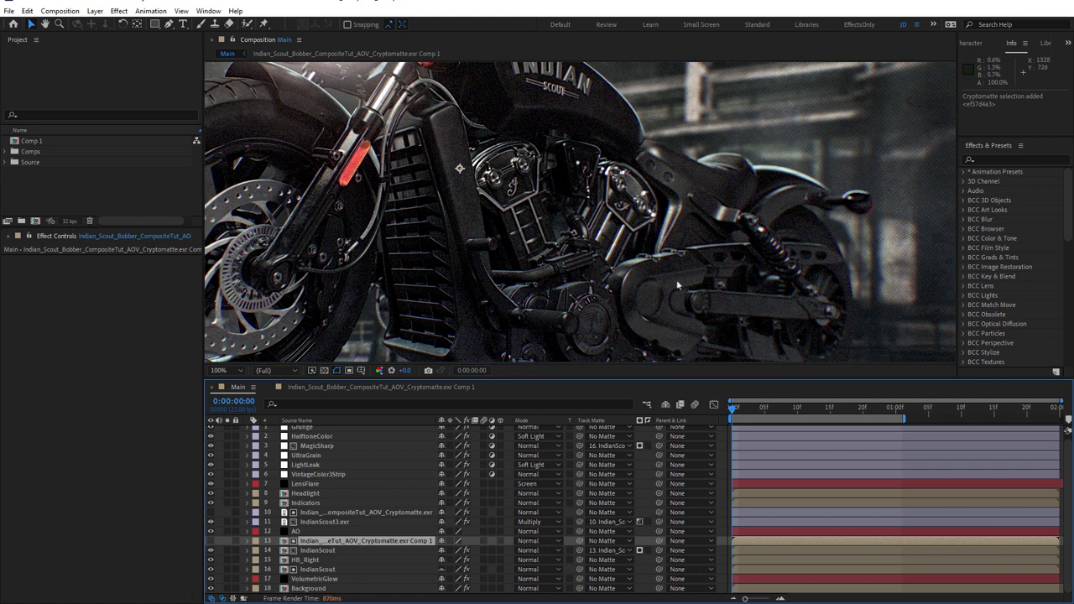
scroll(658, 252, "down", 2)
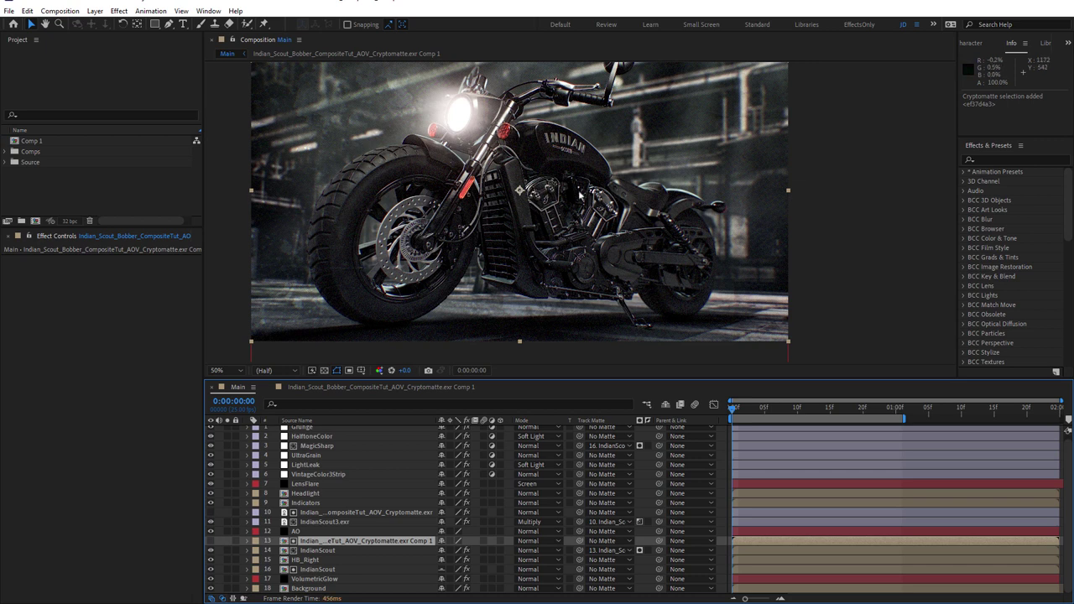
scroll(577, 168, "up", 2)
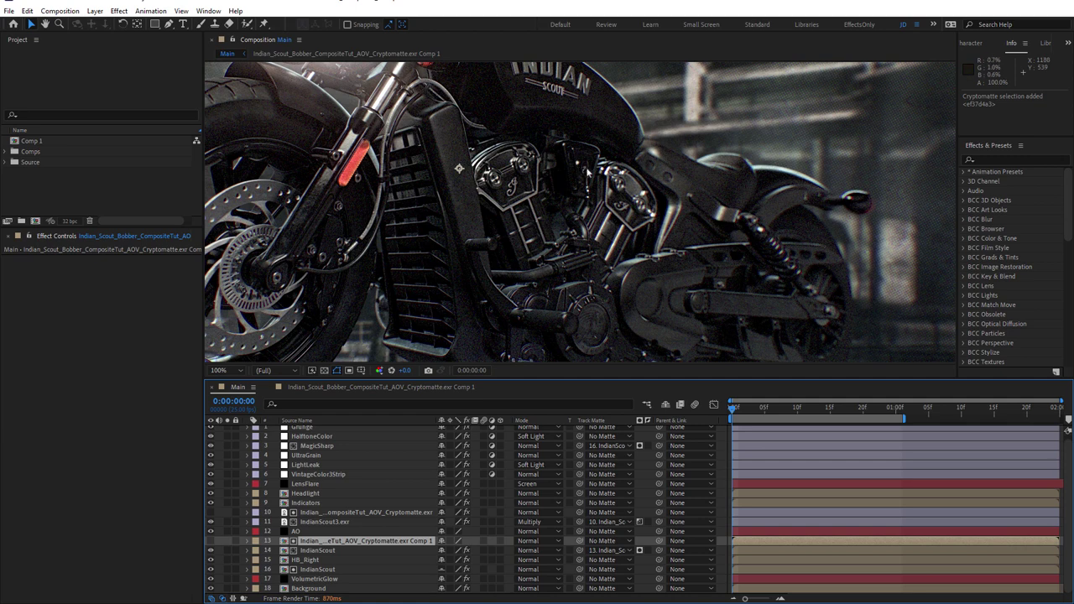
- Add another engine part in Cryptomatte's Colors view, restore Matted RGBA, and return to Main
double_click(307, 544)
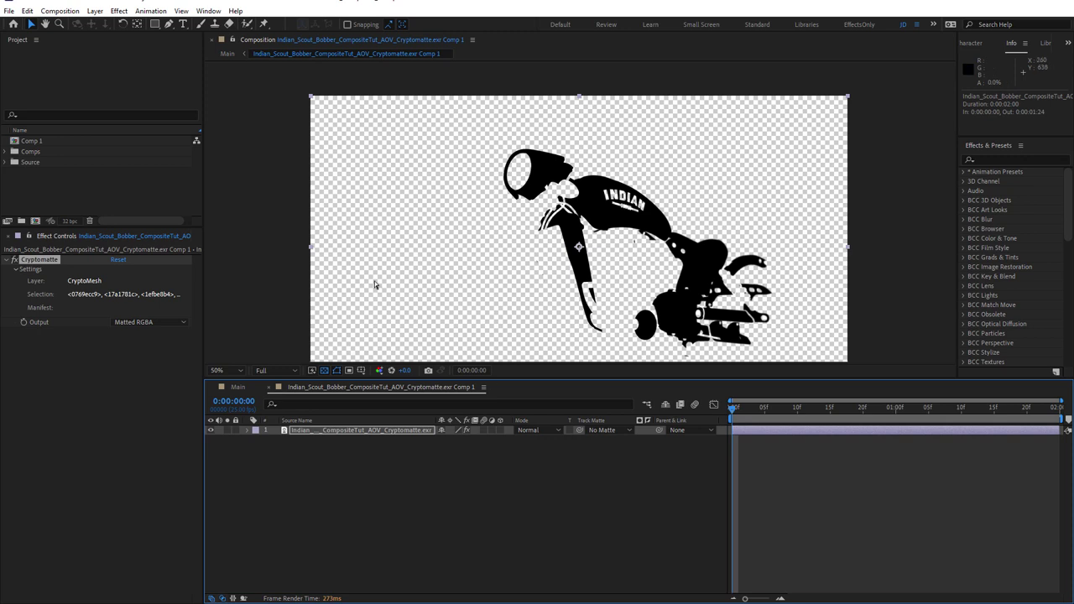
left_click(123, 324)
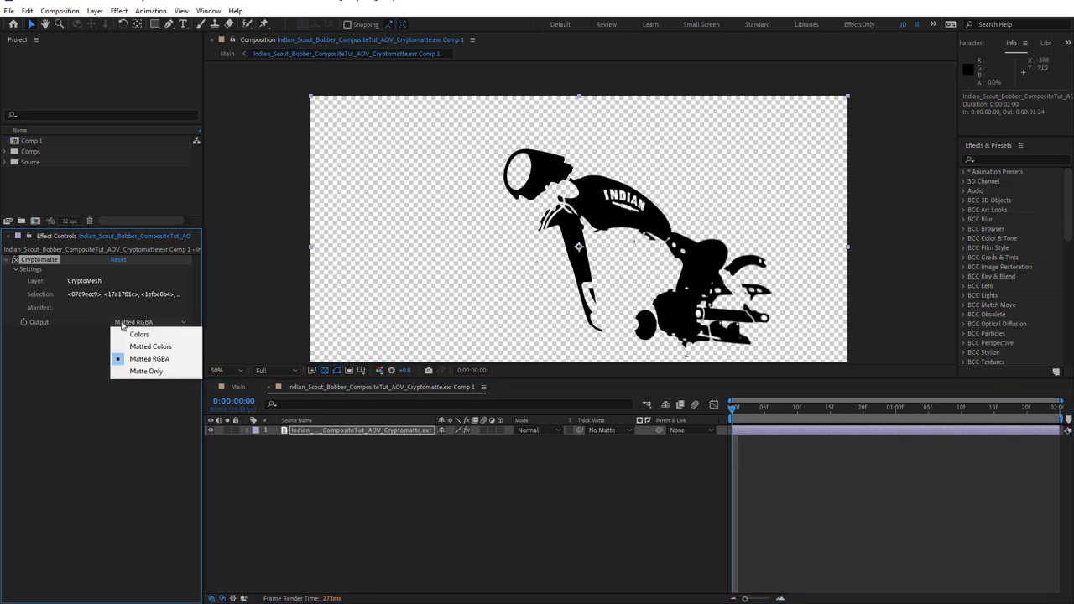
left_click(128, 336)
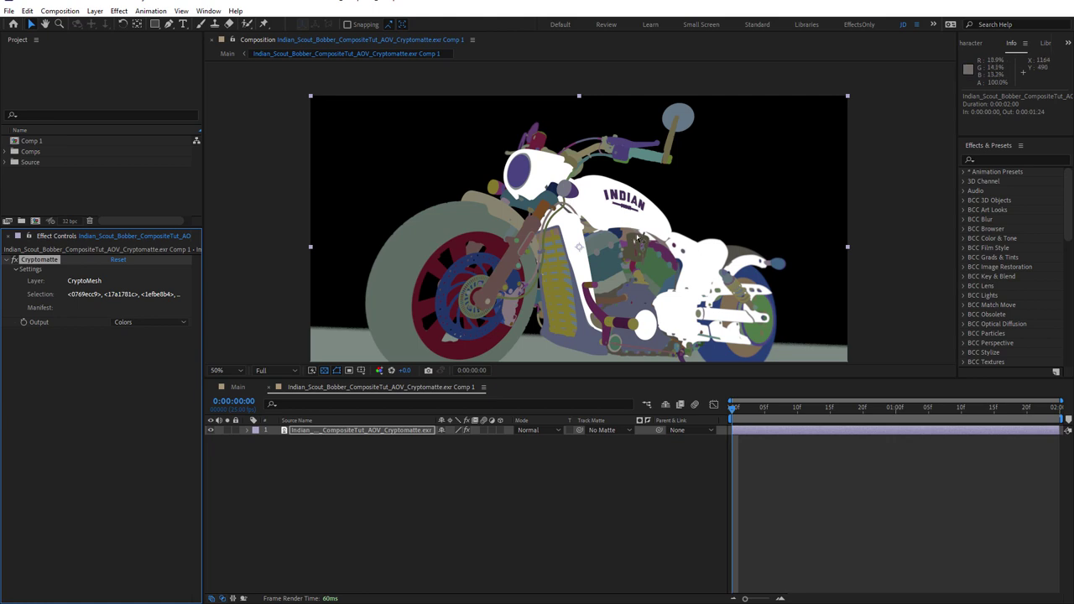
left_click(637, 242)
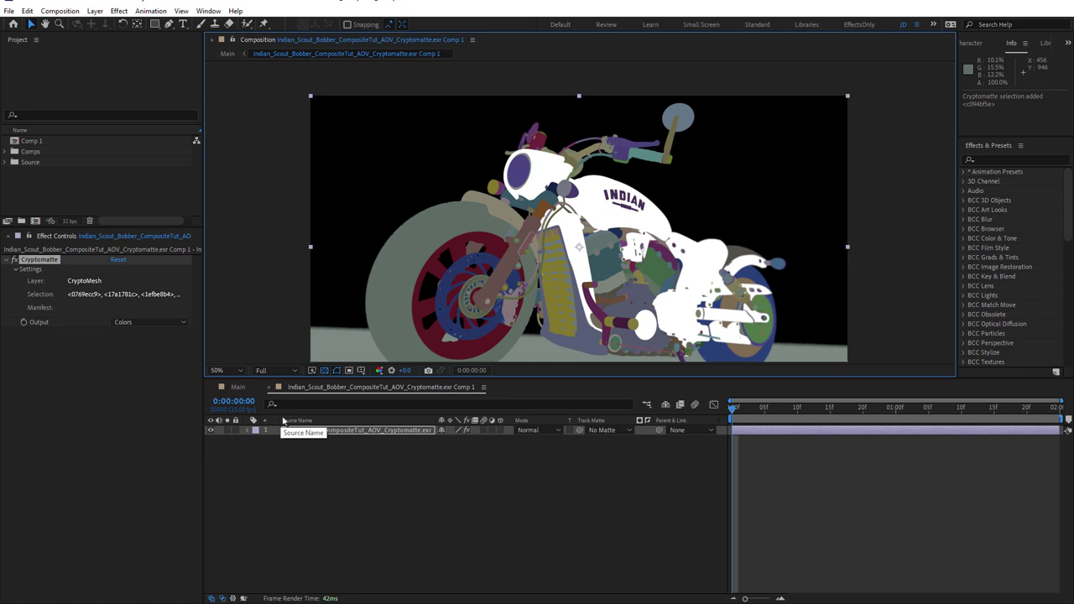
left_click(126, 322)
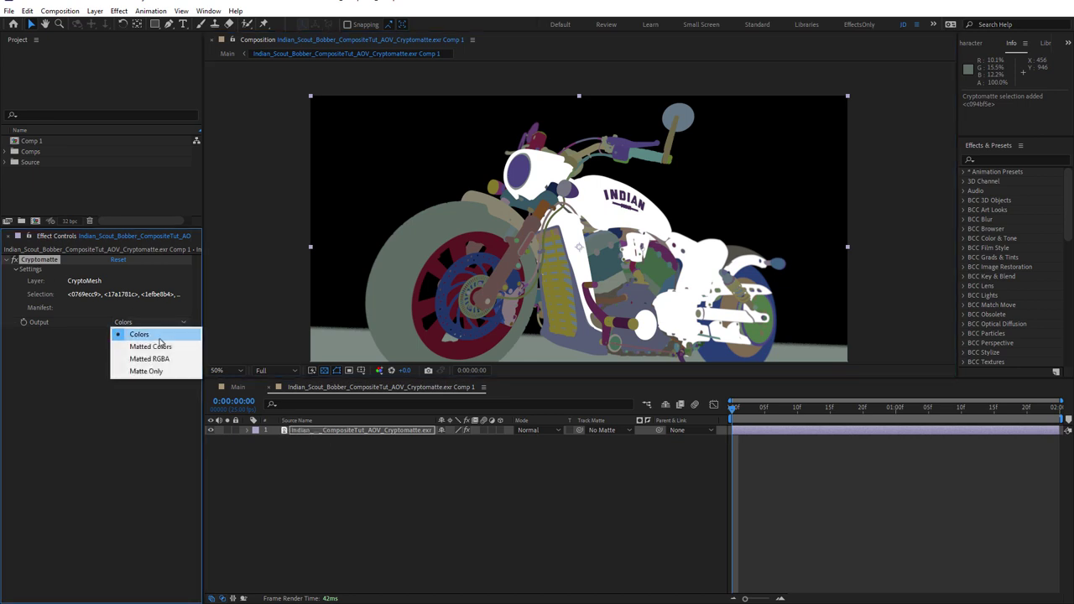
left_click(163, 358)
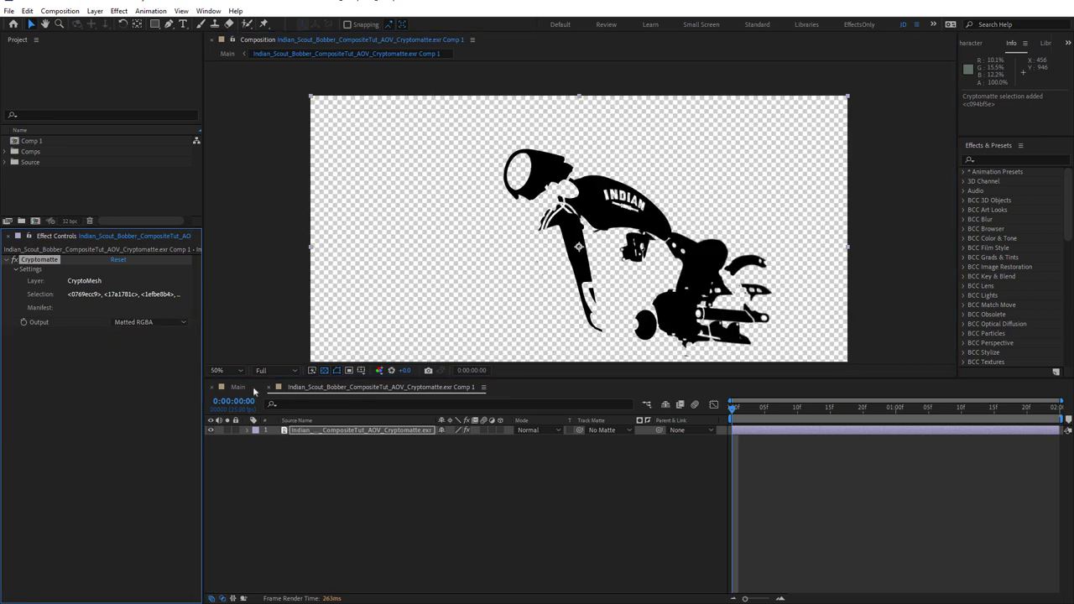
left_click(242, 388)
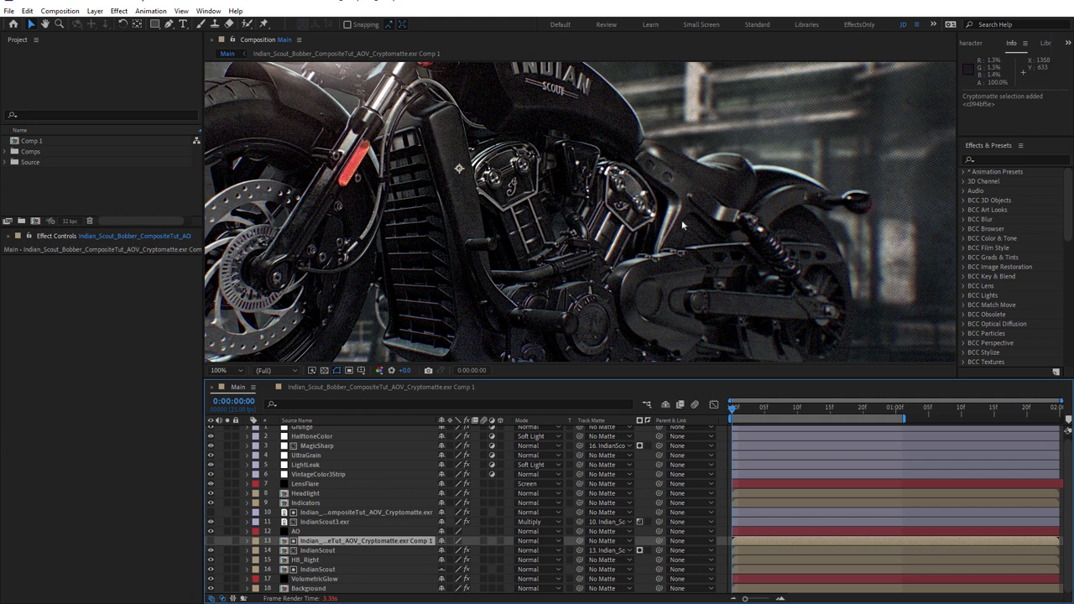
scroll(359, 304, "down", 2)
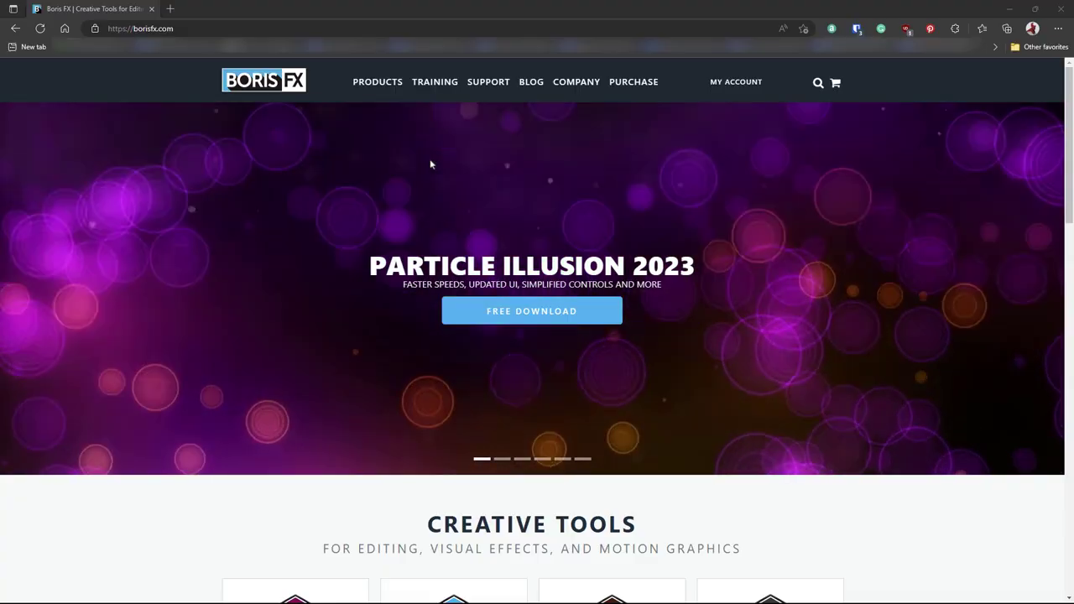
- Go to the Boris FX store via PURCHASE > BUY NOW and scroll the Suite pricing
mouse_move(638, 84)
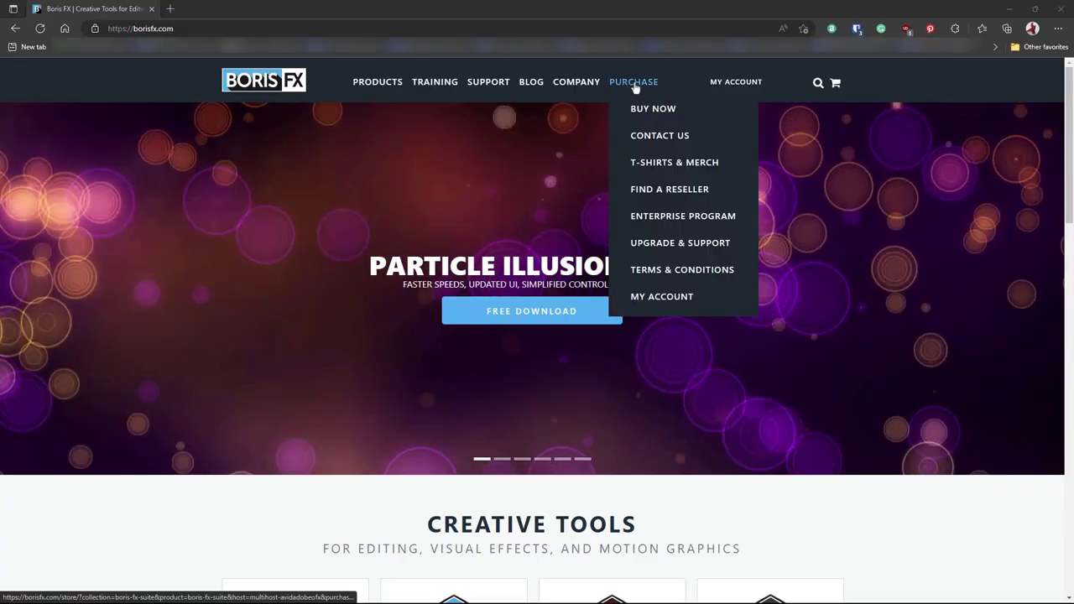
left_click(638, 114)
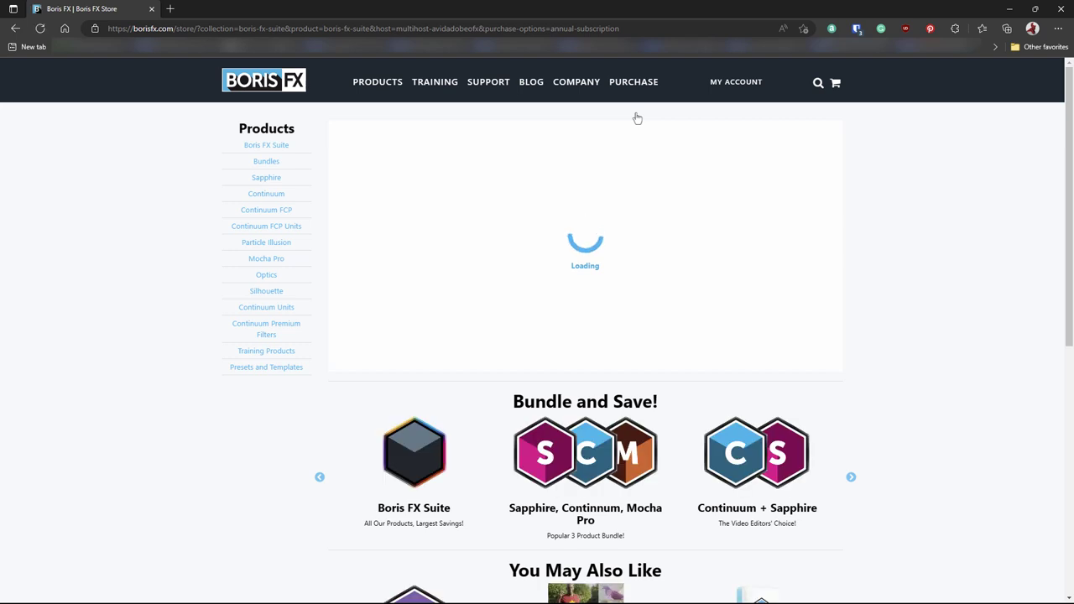
scroll(479, 229, "down", 2)
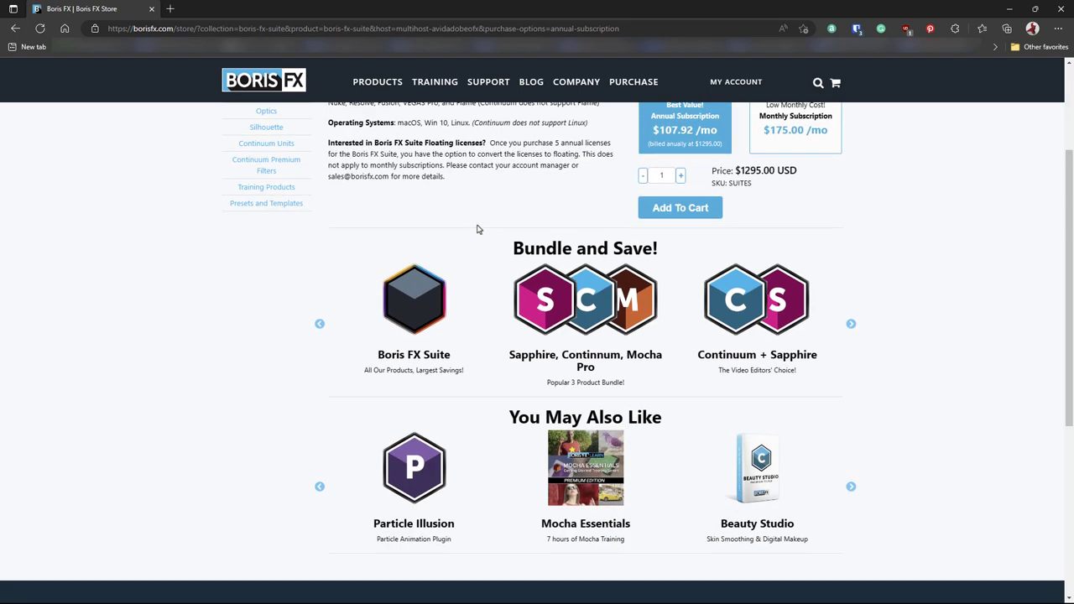